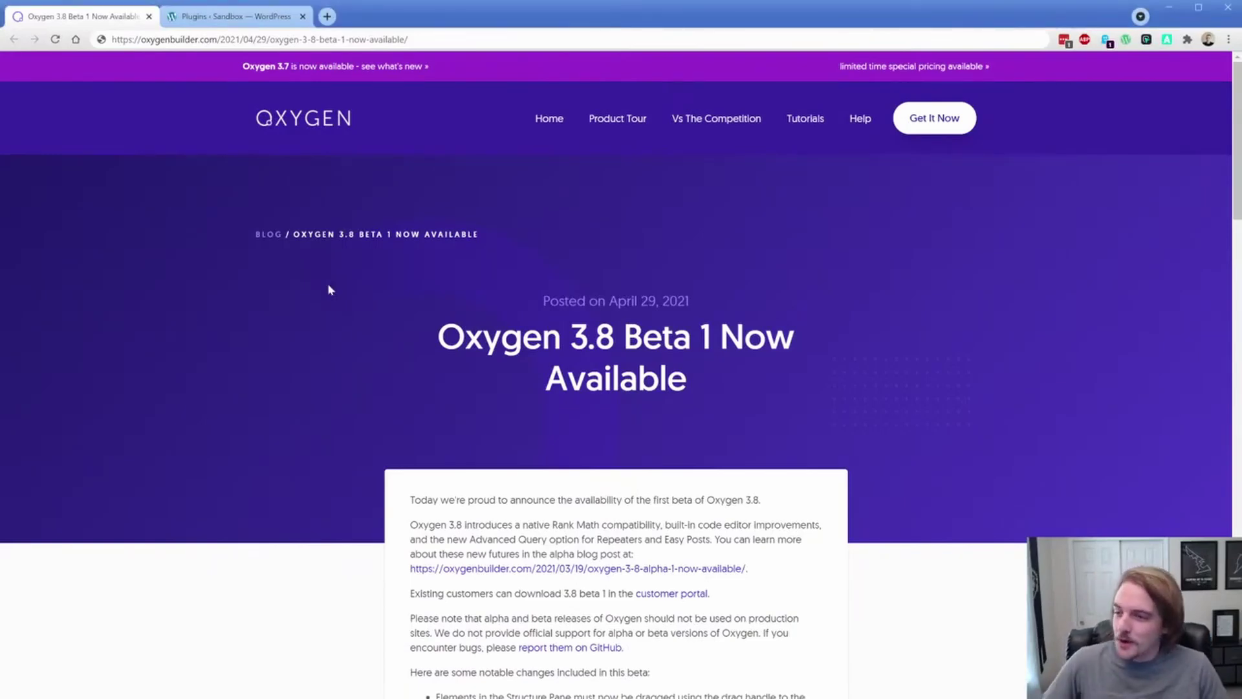
Zoom in on the Oxygen 3.8 Beta 1 post and review its Advanced Query fix changelog line.
key("ctrl+plus")
key("ctrl+plus")
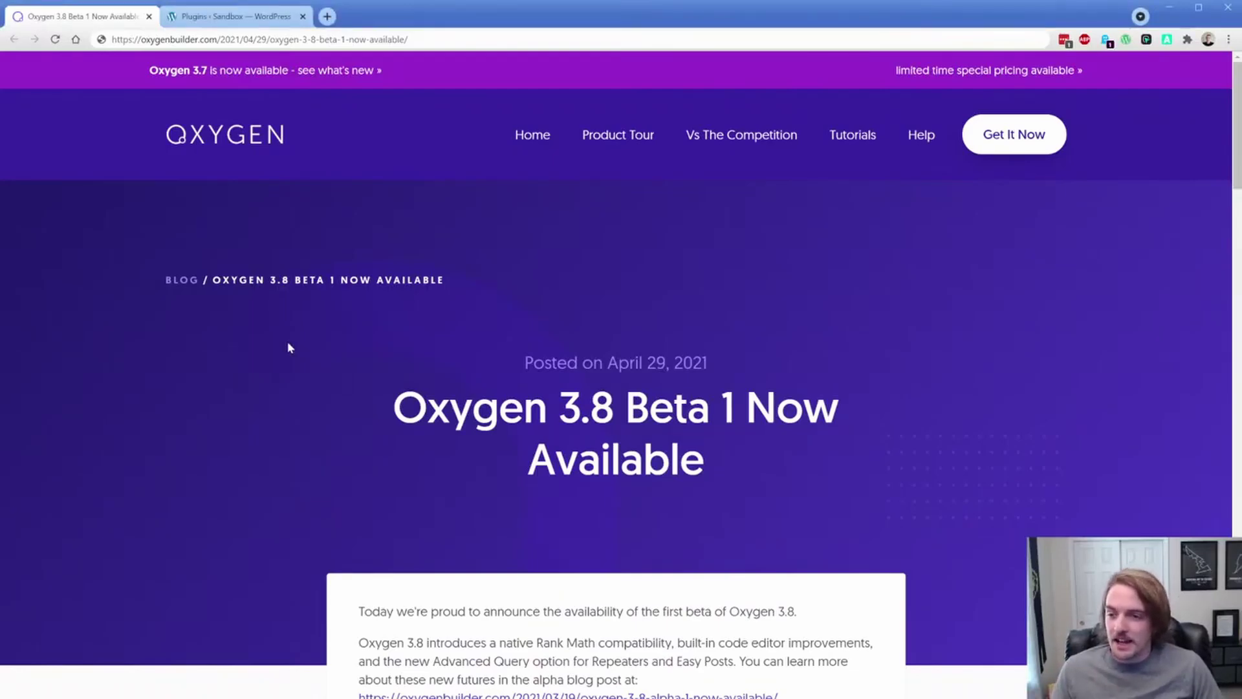
left_click(236, 16)
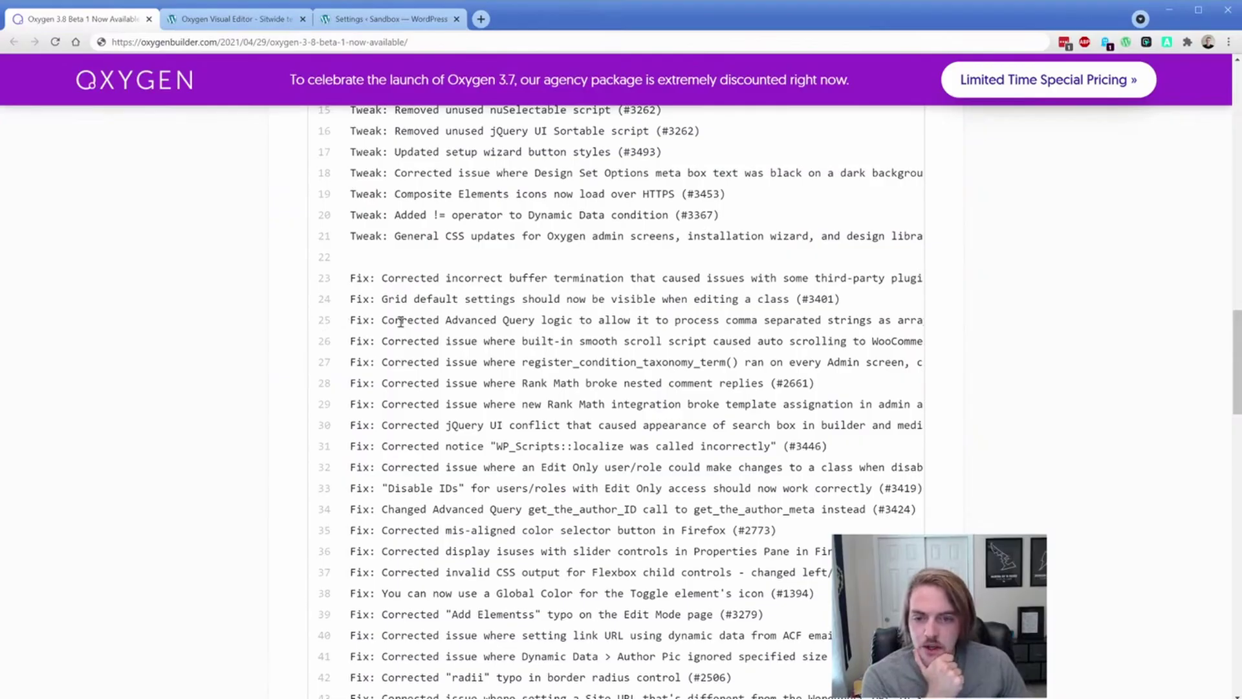
triple_click(466, 321)
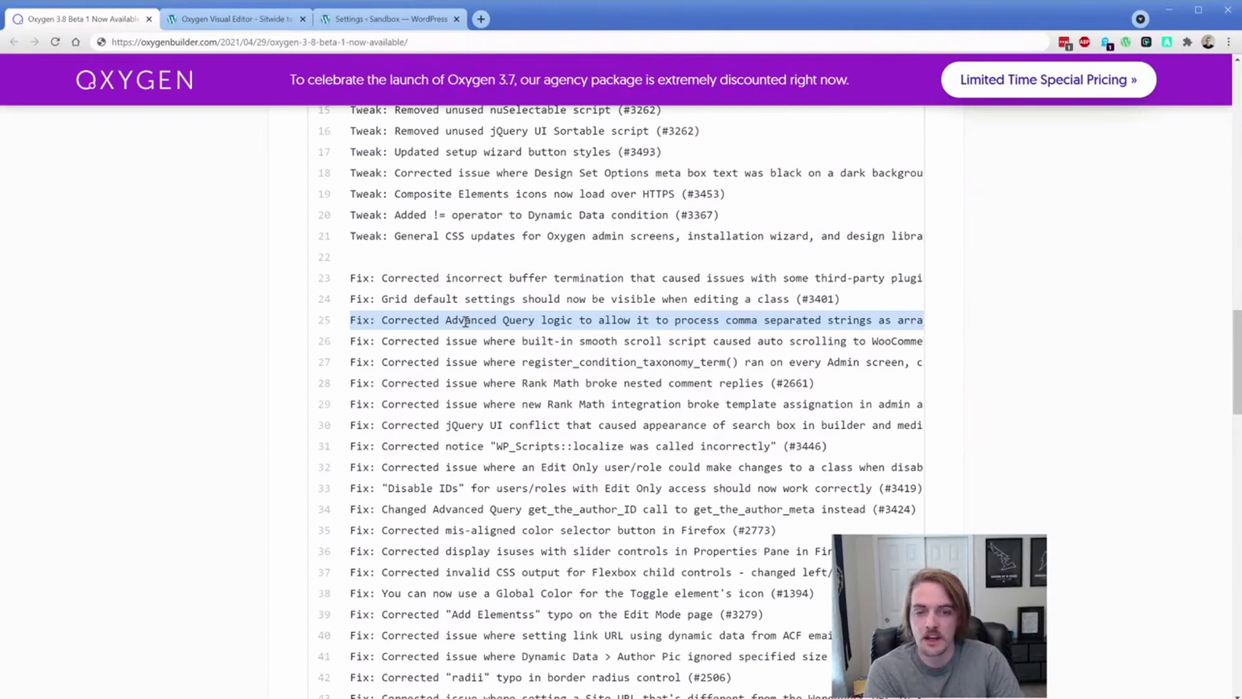
left_click(456, 321)
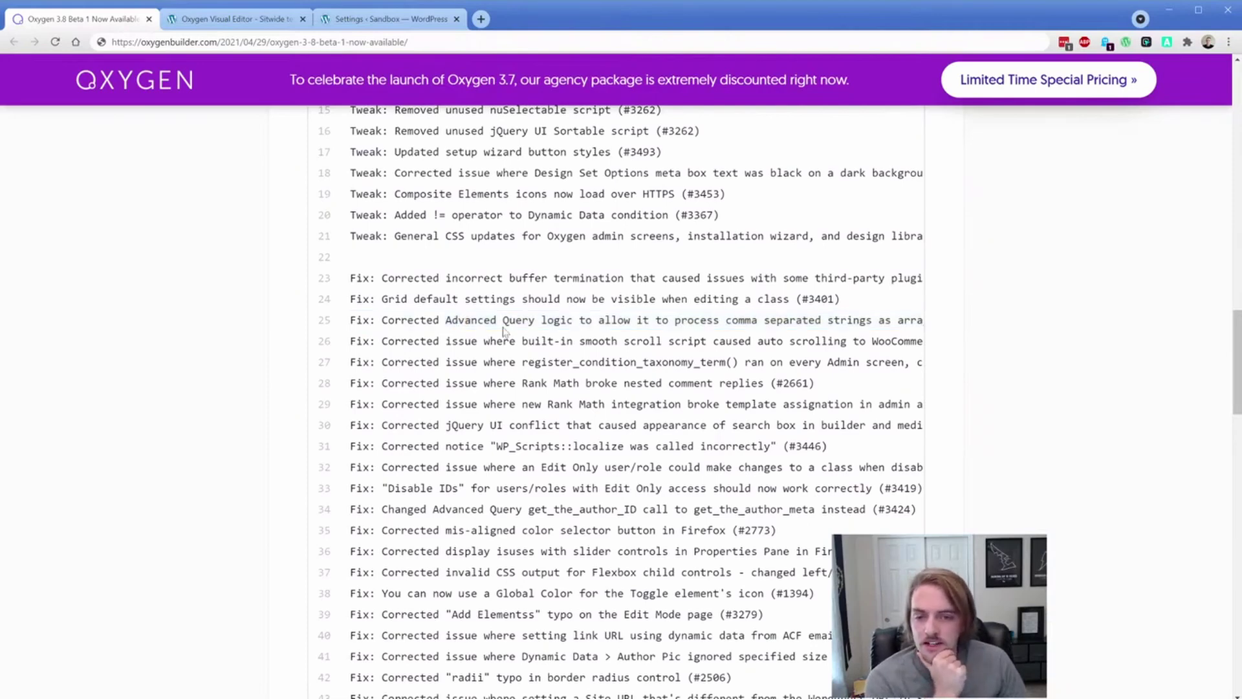
scroll(578, 320, "right", 1)
scroll(578, 320, "right", 5)
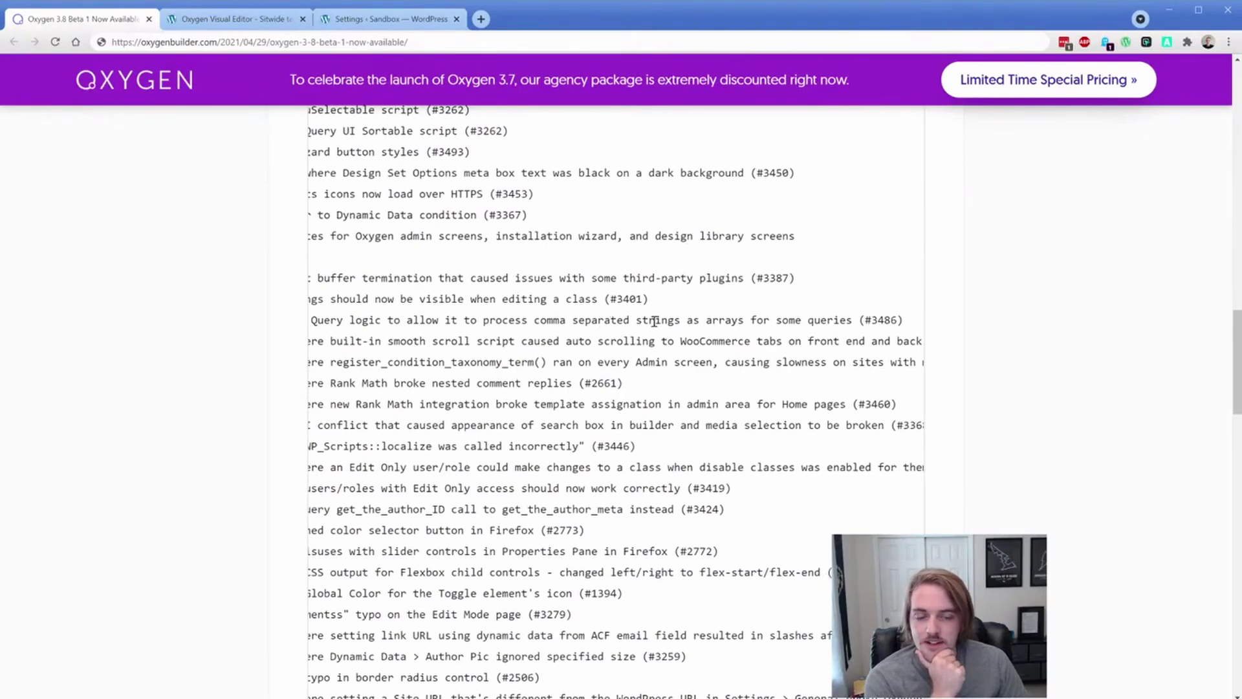
scroll(655, 321, "left", 5)
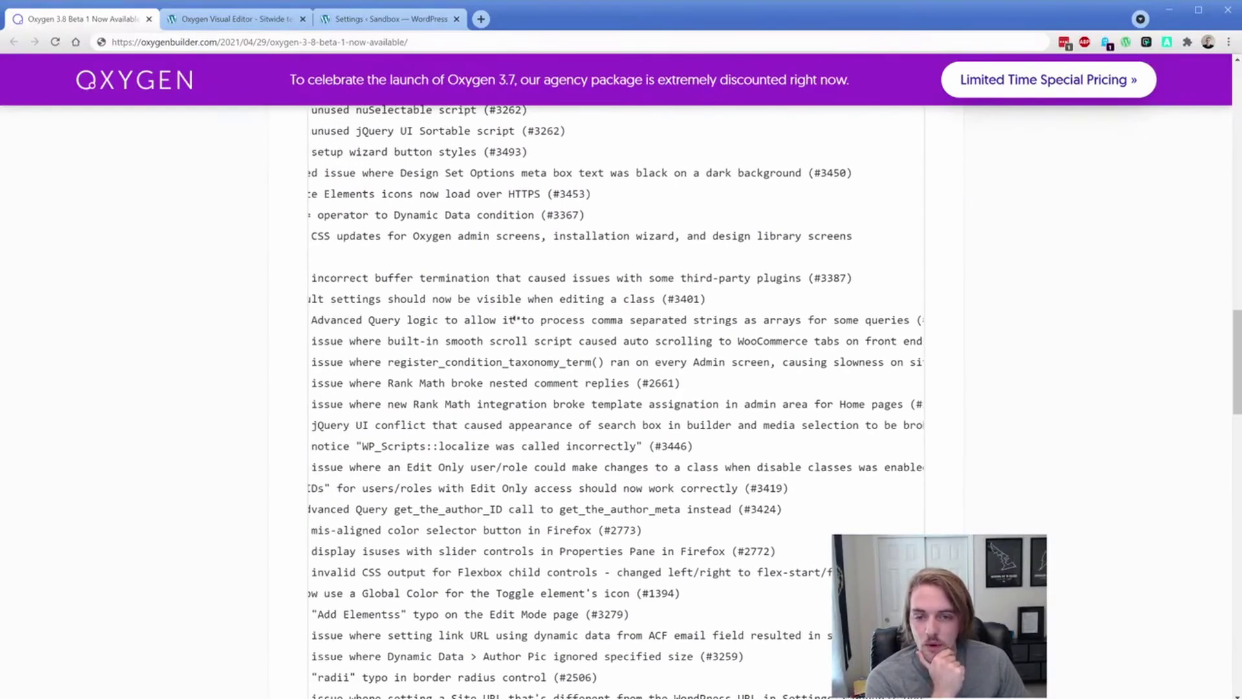
Delete the Scrolling Header with Mega Footer element, save the sitewide template, and go back to WordPress.
left_click(254, 18)
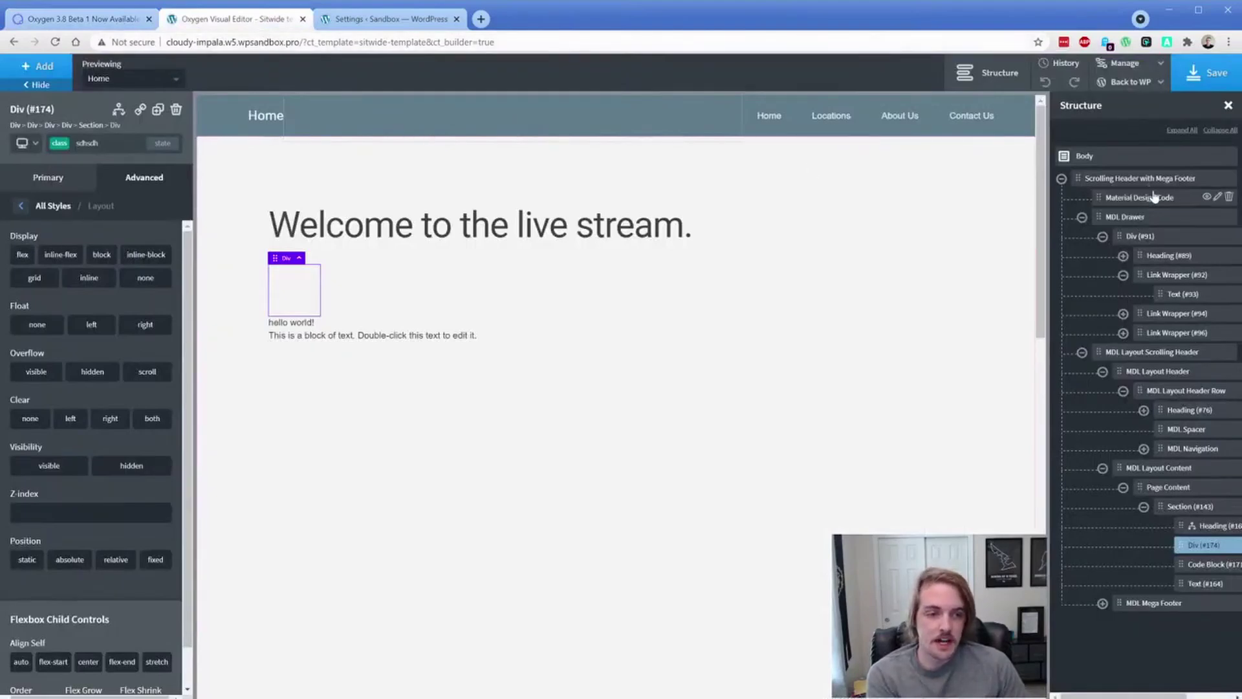
left_click(1229, 178)
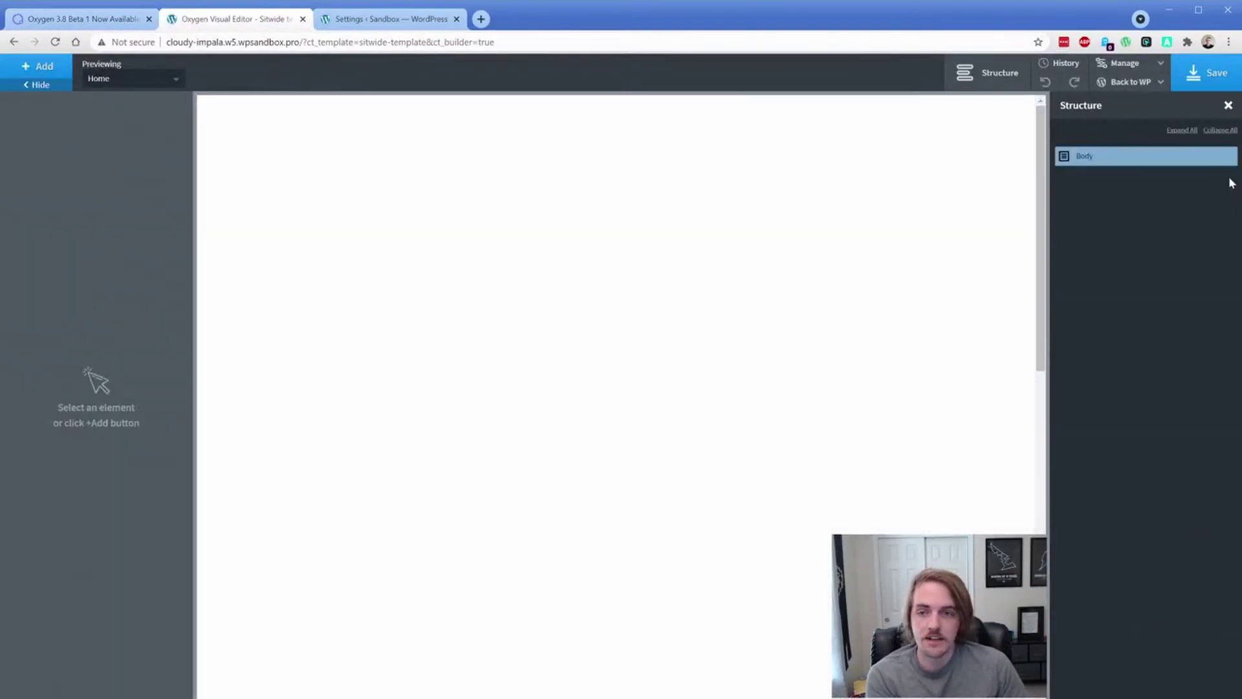
left_click(1214, 79)
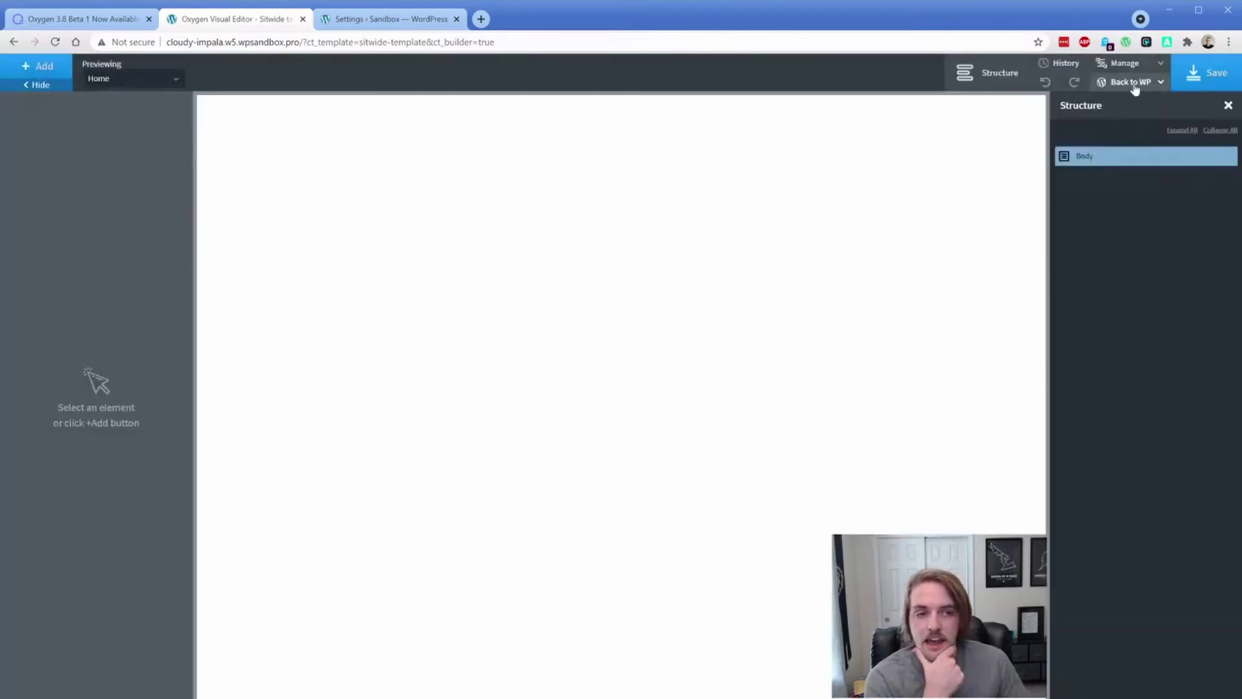
left_click(1127, 106)
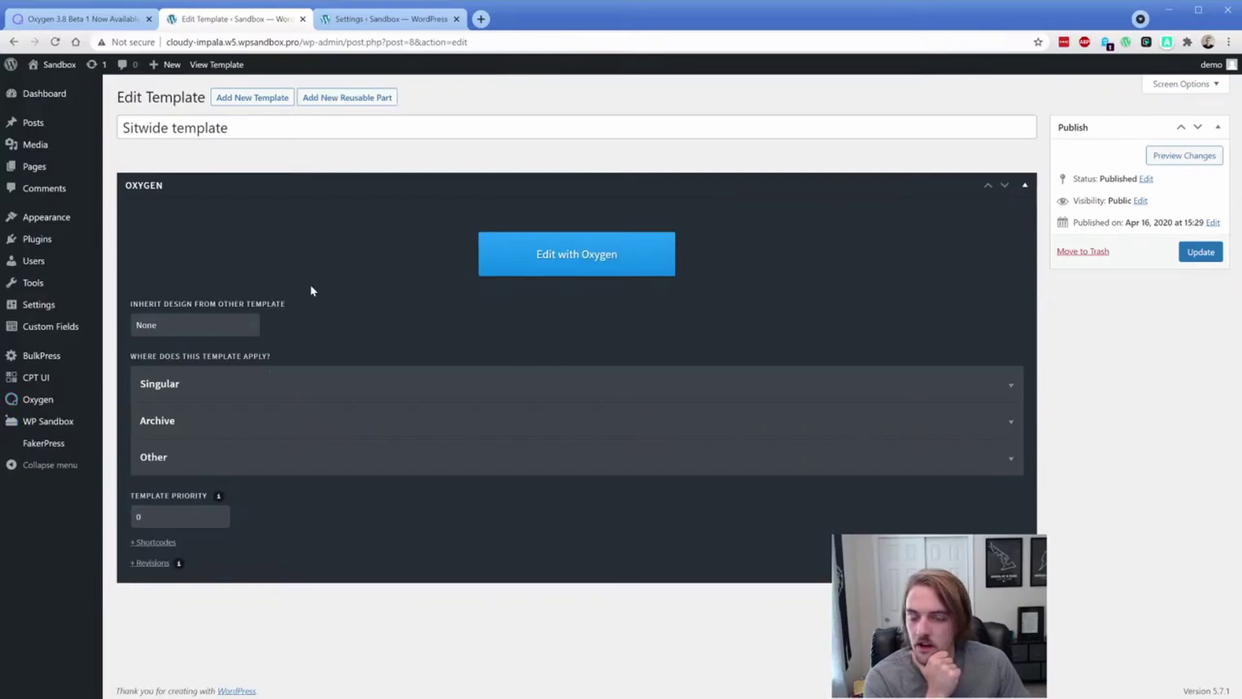
Start a new ACF field group from Custom Fields > Add New.
mouse_move(54, 333)
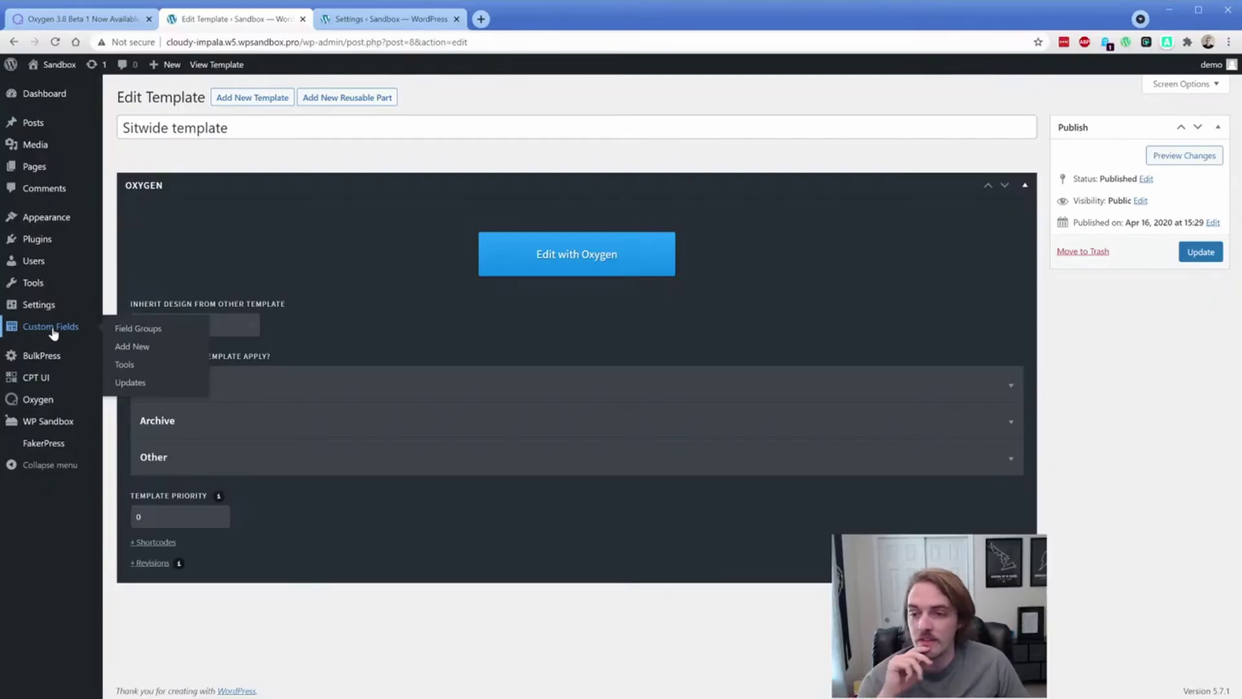
left_click(54, 328)
left_click(239, 130)
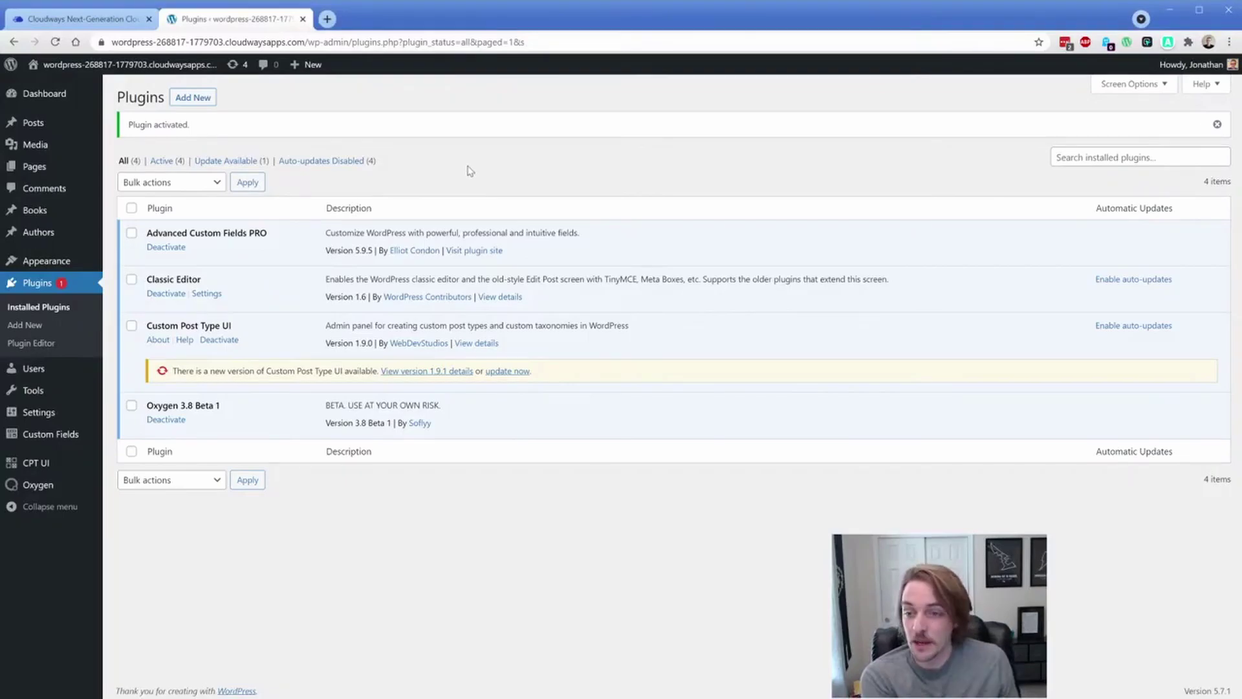
Open the Authors field group for editing from Custom Fields > Field Groups.
mouse_move(45, 436)
left_click(123, 435)
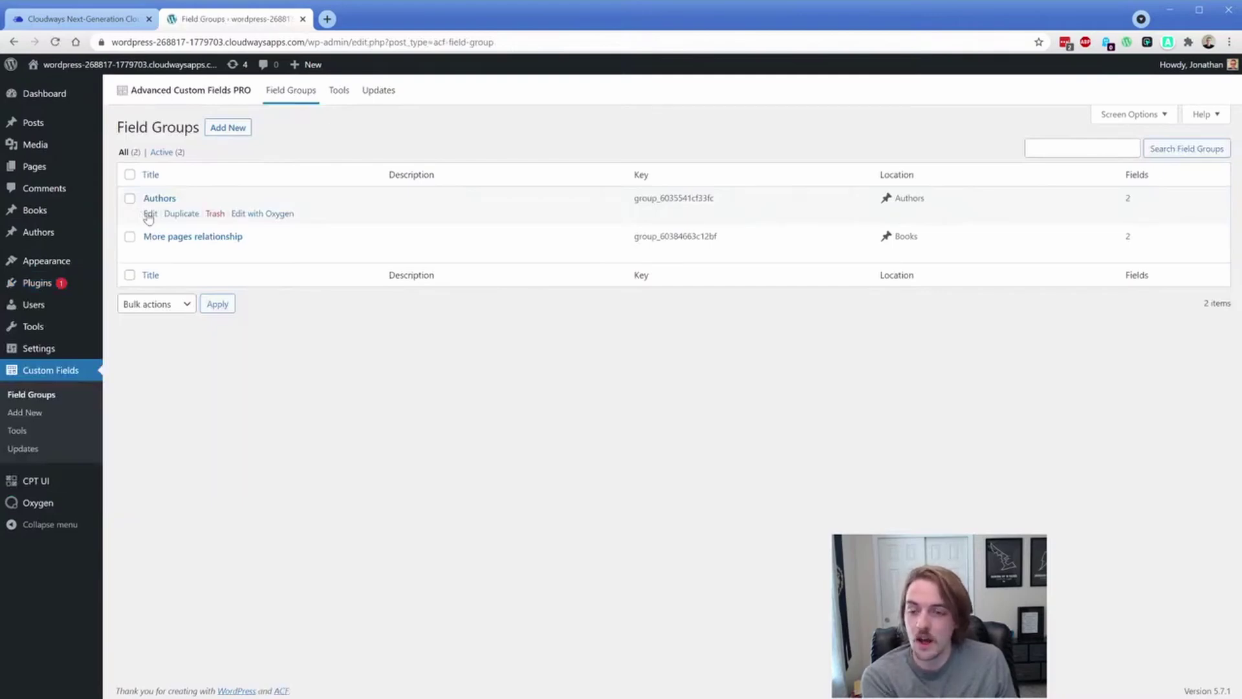
left_click(149, 214)
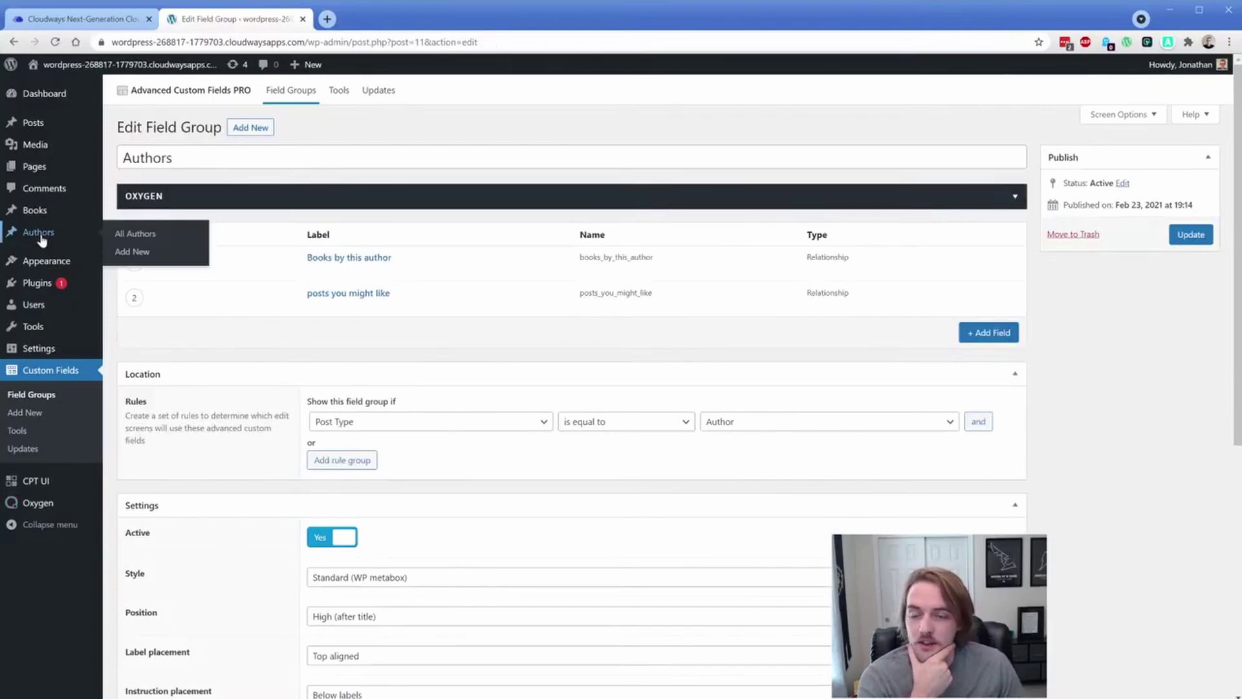
Inspect the Books by this author relationship field settings, then go to the Authors list.
mouse_move(41, 212)
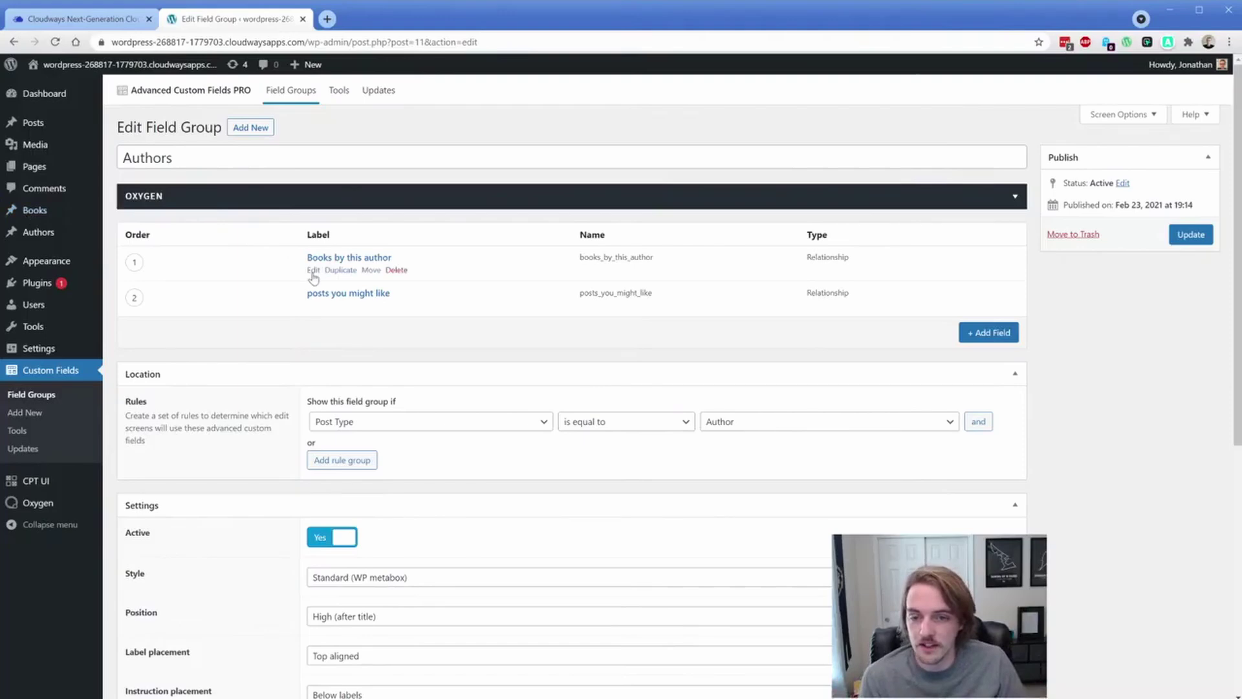
left_click(313, 271)
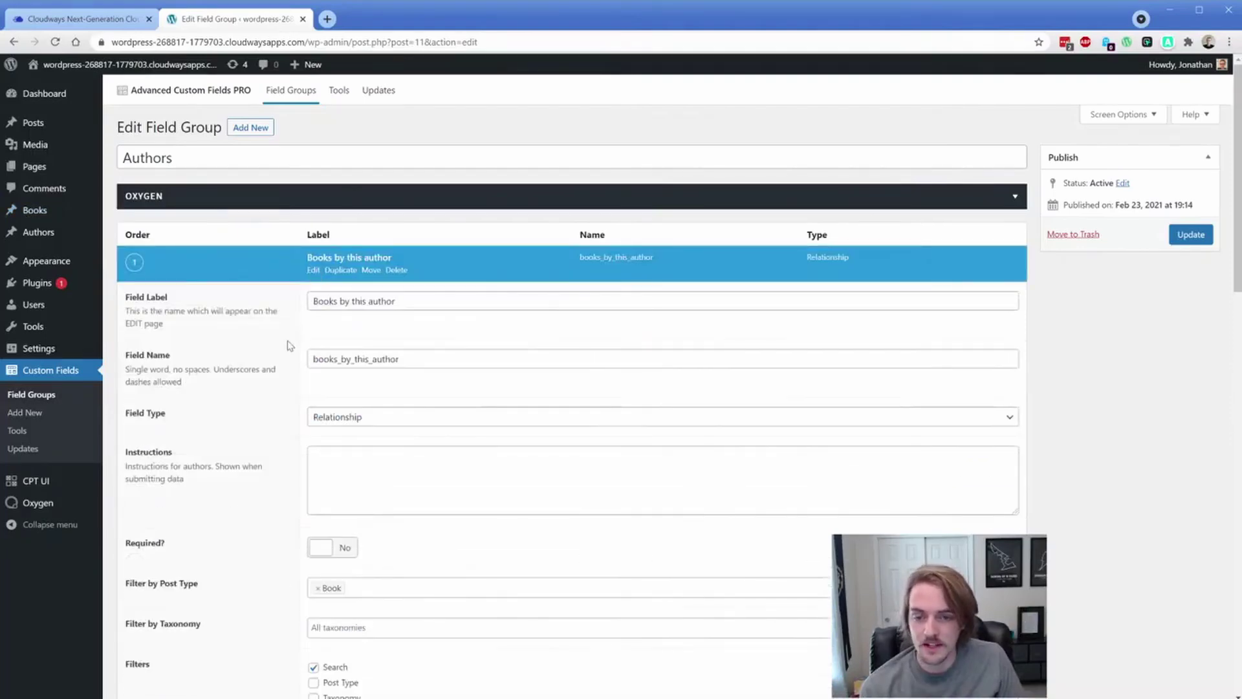
scroll(323, 350, "down", 1)
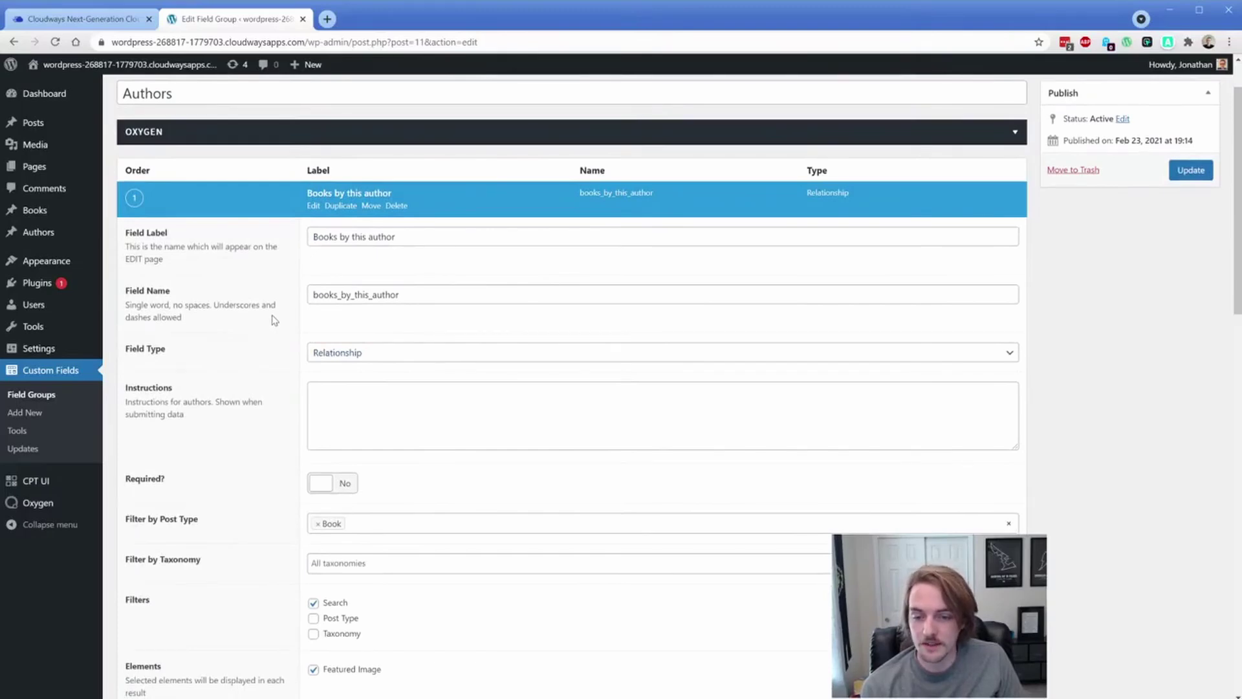
scroll(272, 320, "down", 3)
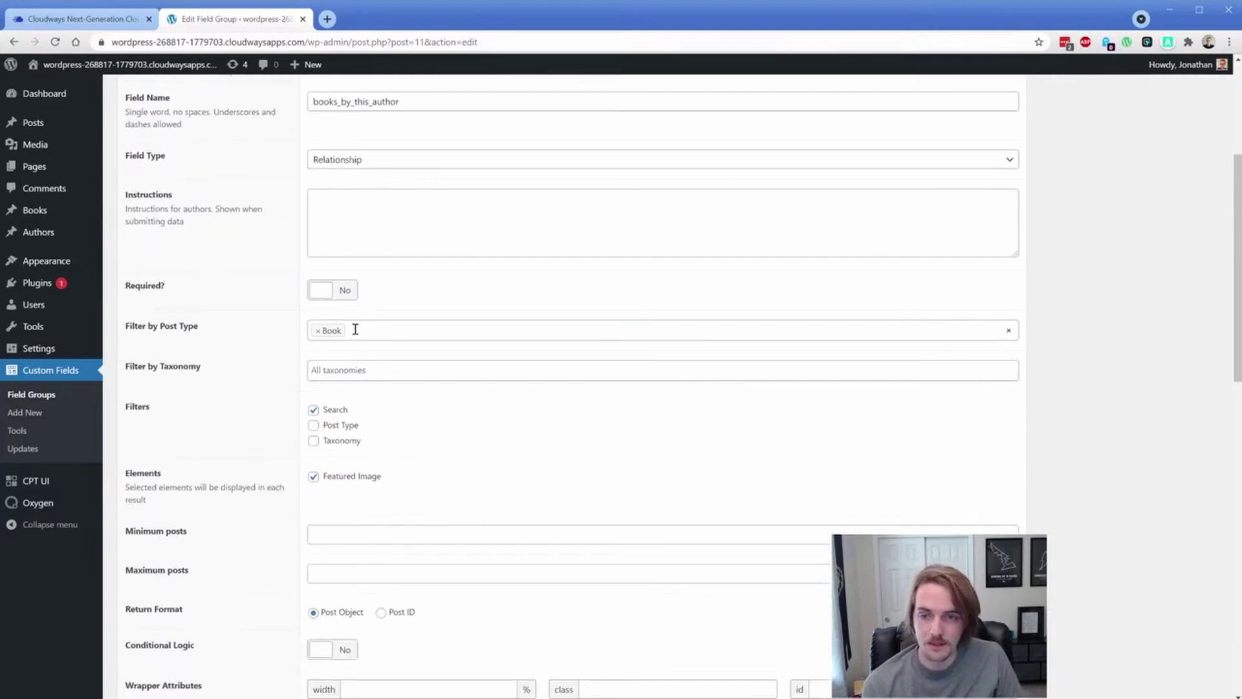
scroll(273, 337, "down", 7)
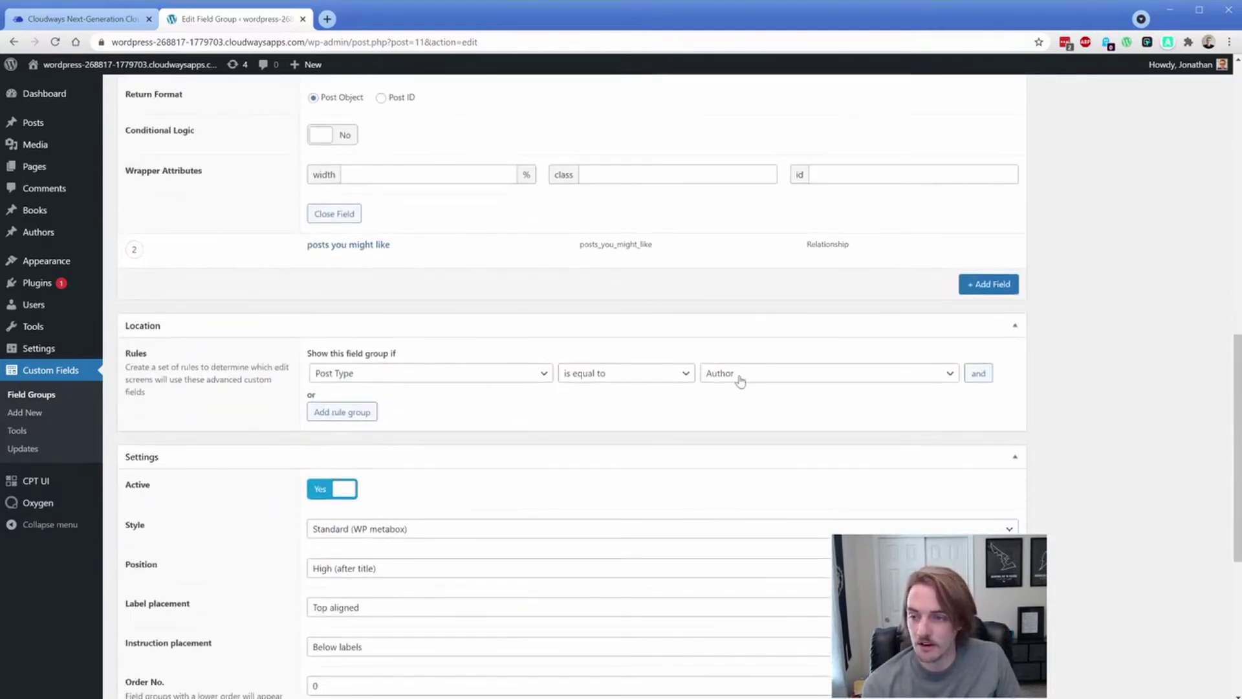
left_click(44, 241)
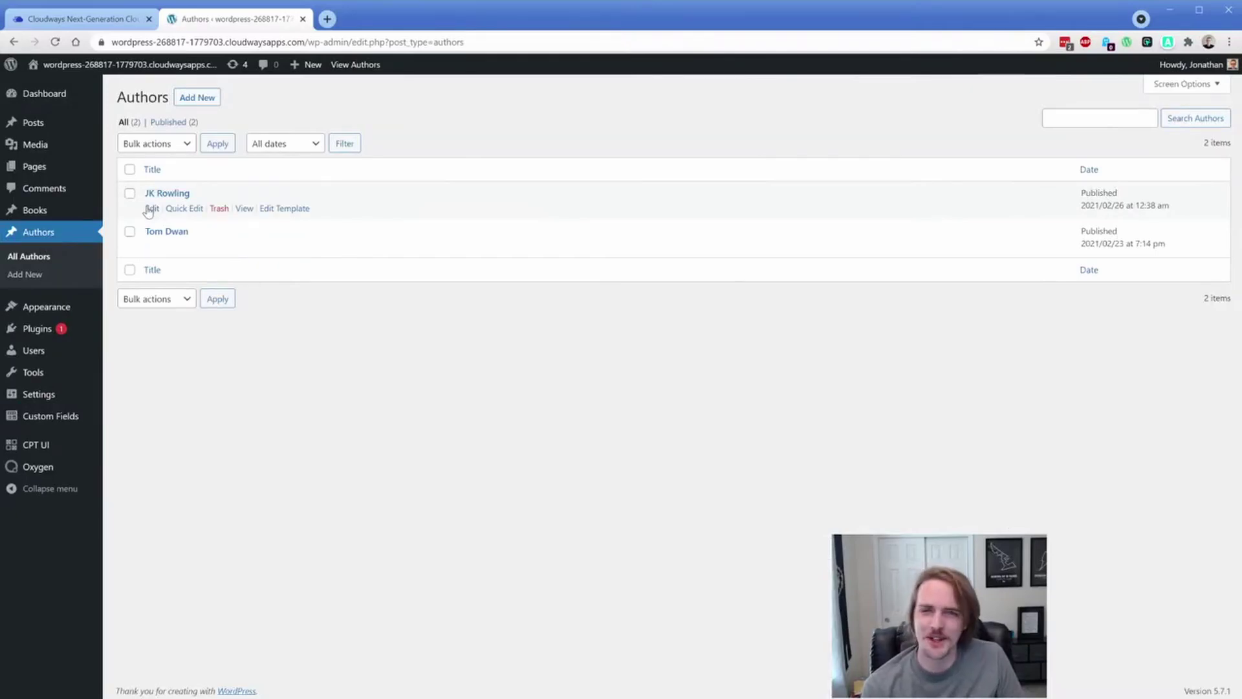
Clear JK Rowling's linked books and suggested posts and save the author entry.
left_click(151, 209)
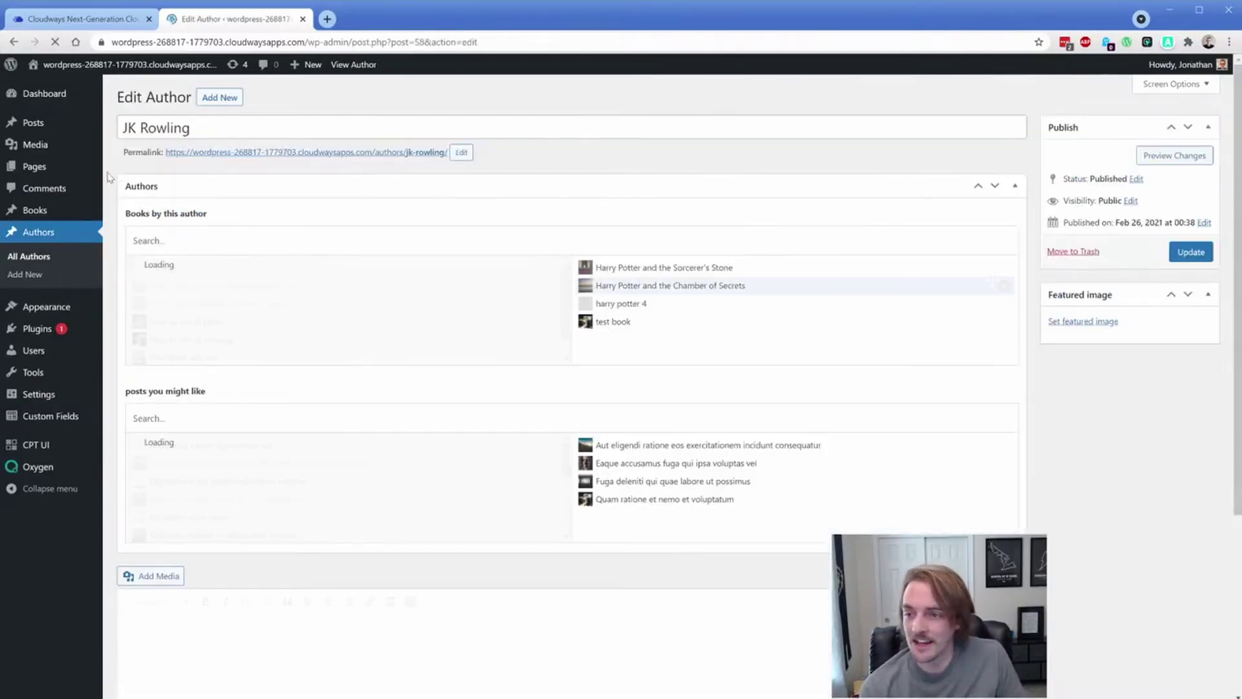
left_click(1003, 267)
left_click(1004, 267)
left_click(1003, 267)
left_click(1003, 268)
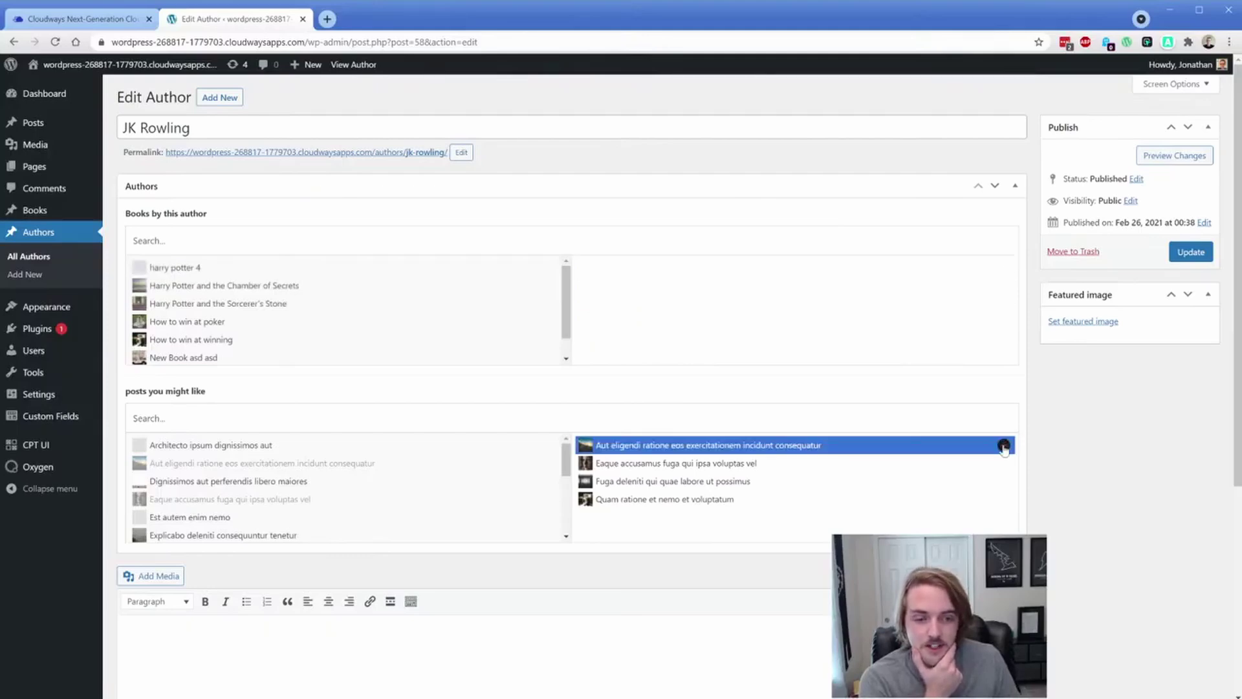
left_click(1003, 445)
left_click(1003, 445)
left_click(1004, 445)
left_click(1003, 445)
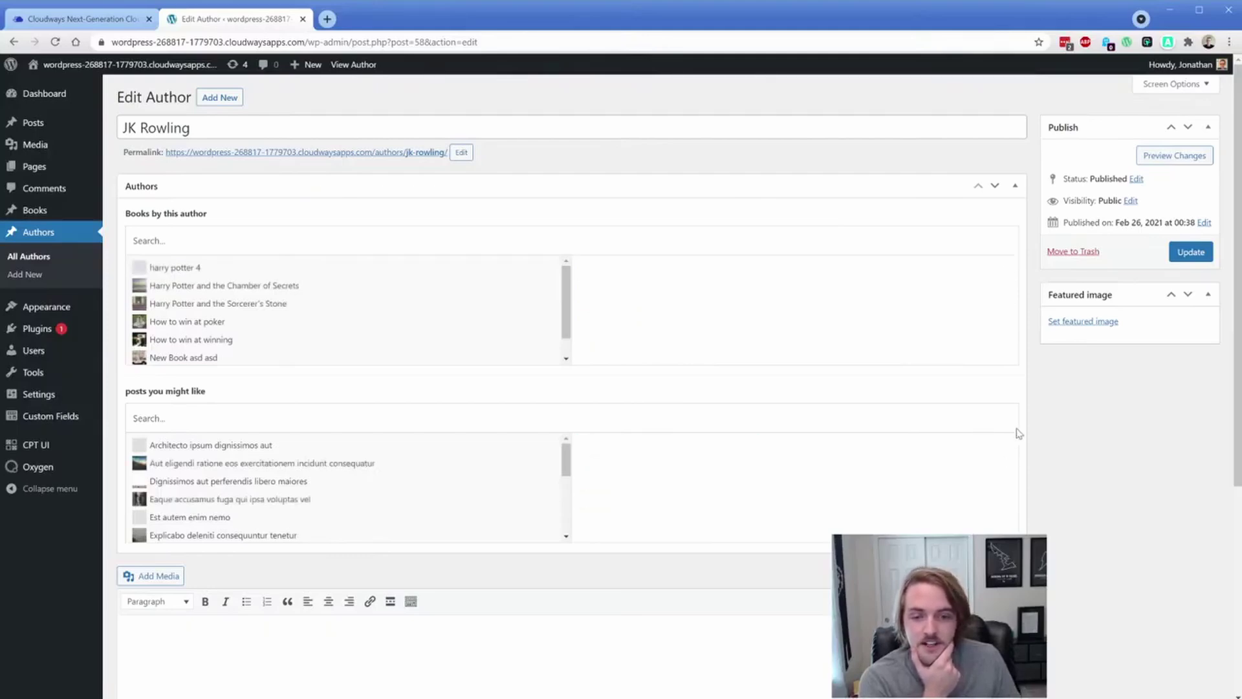
left_click(1189, 253)
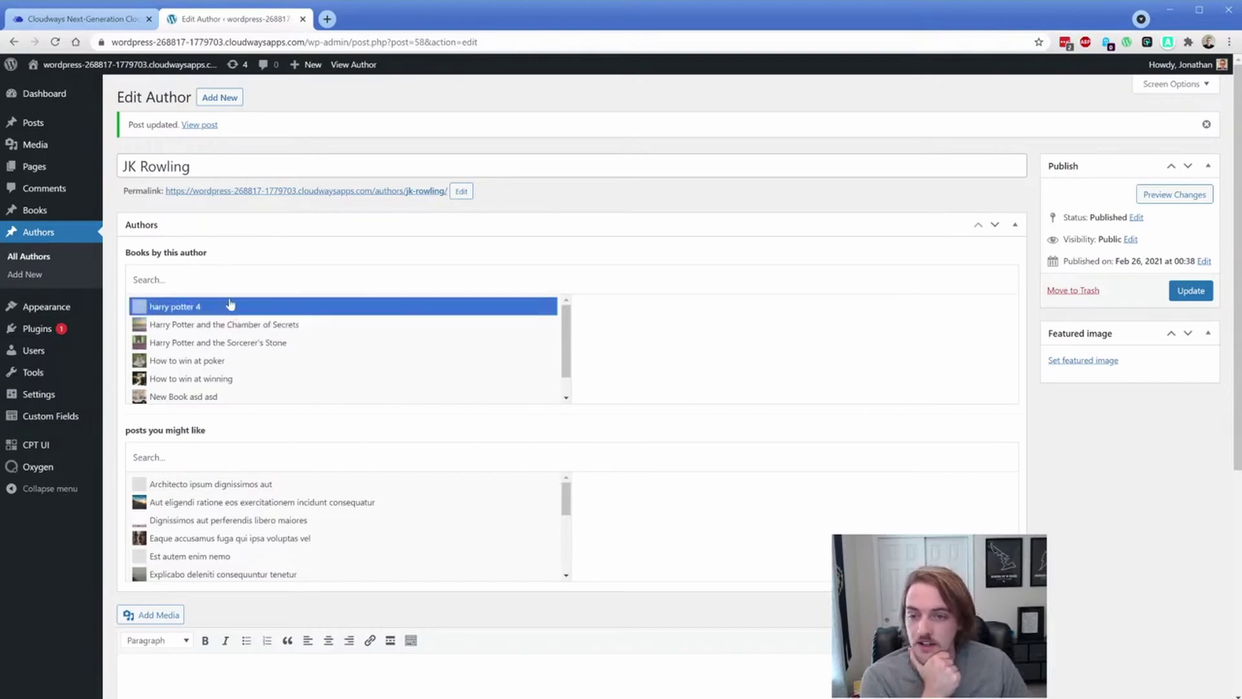
Check the Books list in a background tab, then return to JK Rowling's edit page.
scroll(244, 347, "down", 1)
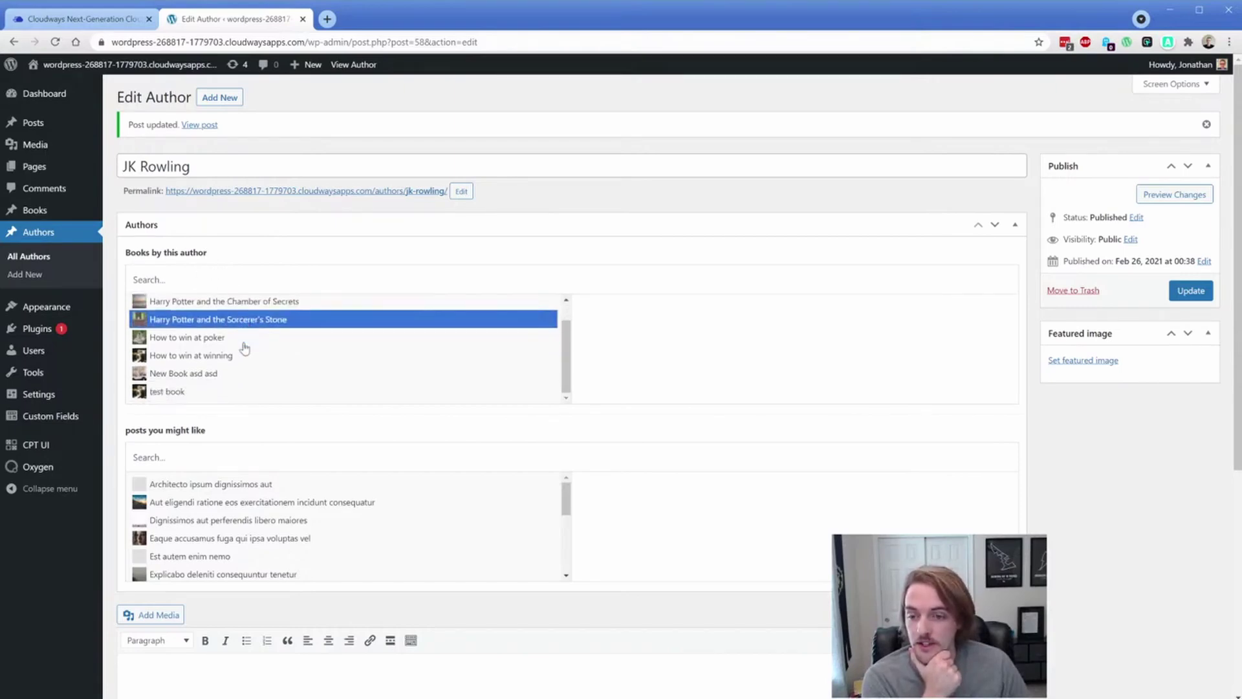
scroll(203, 360, "up", 1)
scroll(203, 360, "down", 1)
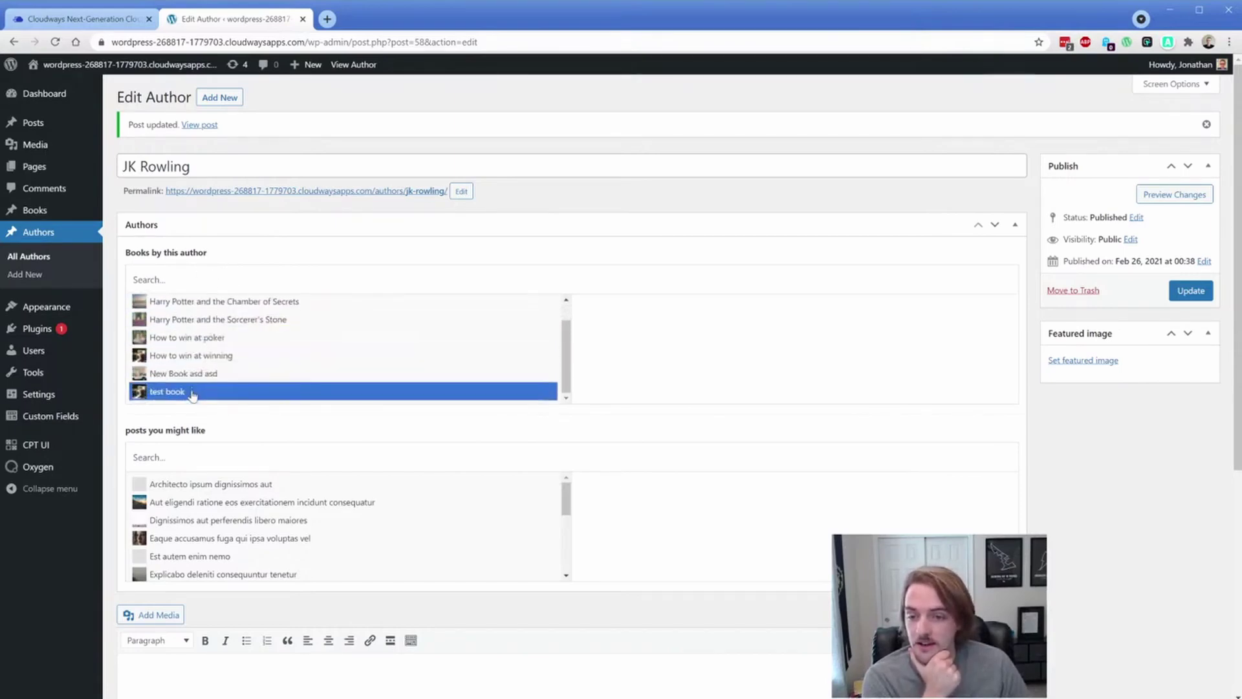
middle_click(185, 126)
key("ctrl+Tab")
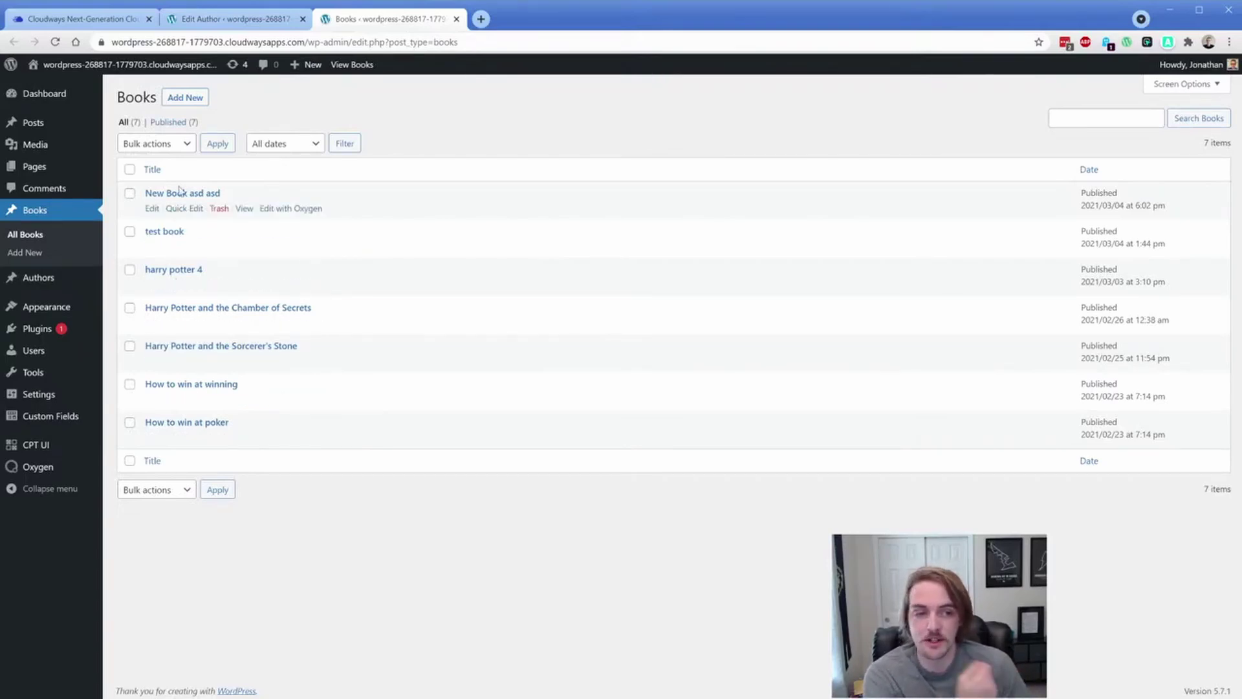
left_click(240, 28)
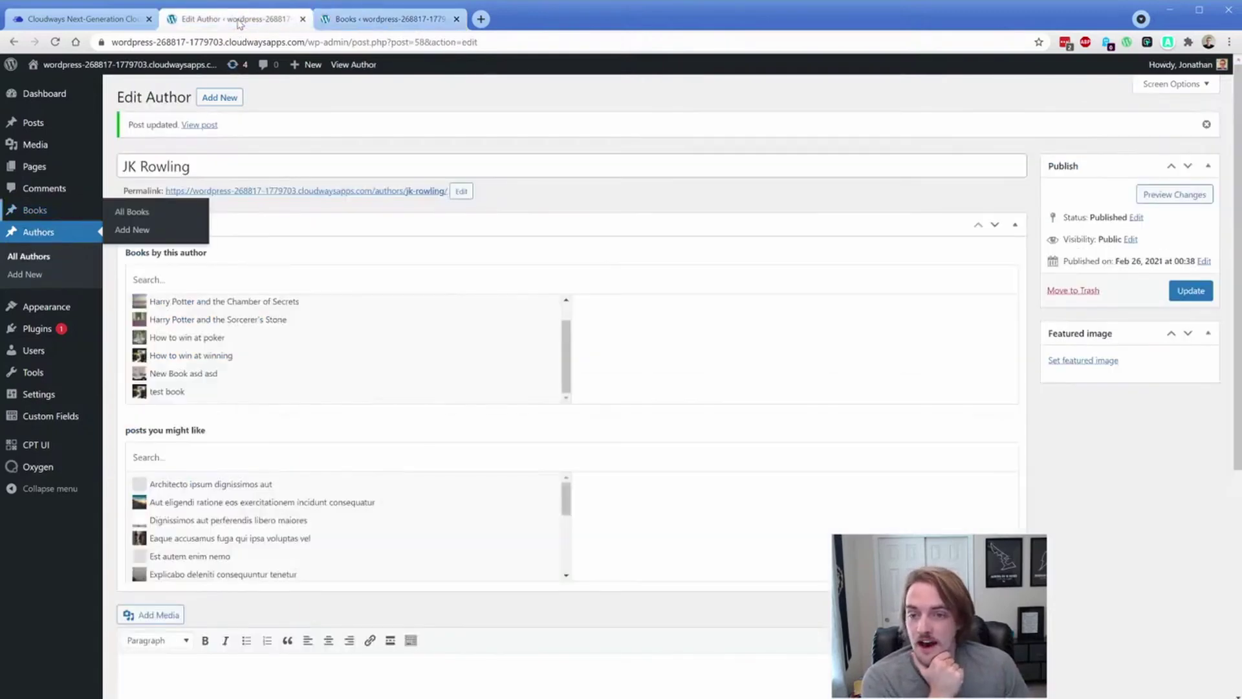
Link Chamber of Secrets and harry potter 4 to JK Rowling and update the entry.
left_click(234, 304)
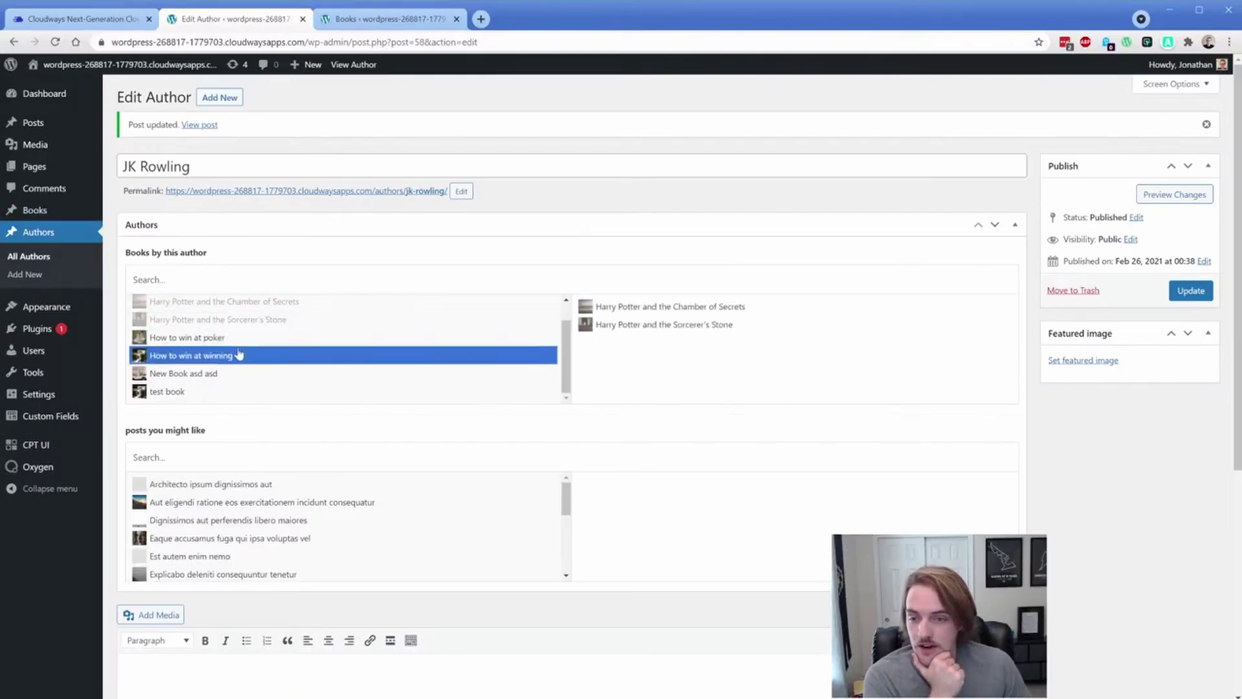
scroll(239, 355, "down", 1)
scroll(241, 291, "up", 1)
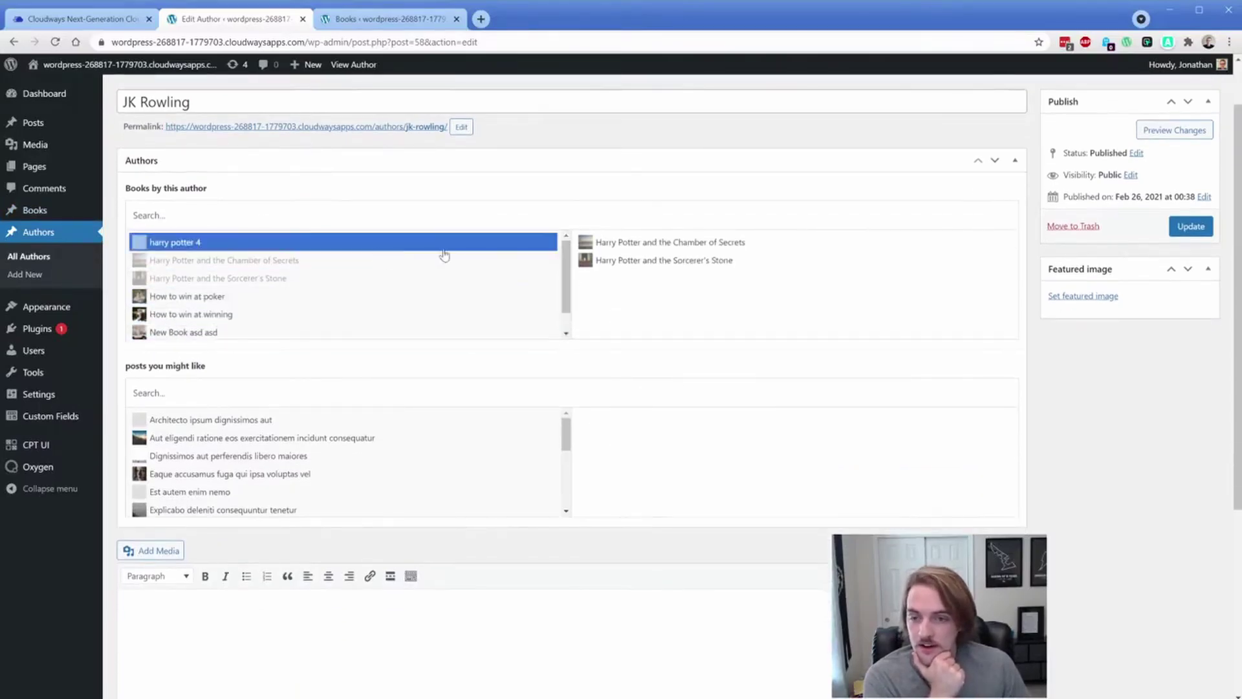
left_click(252, 244)
left_click(1191, 231)
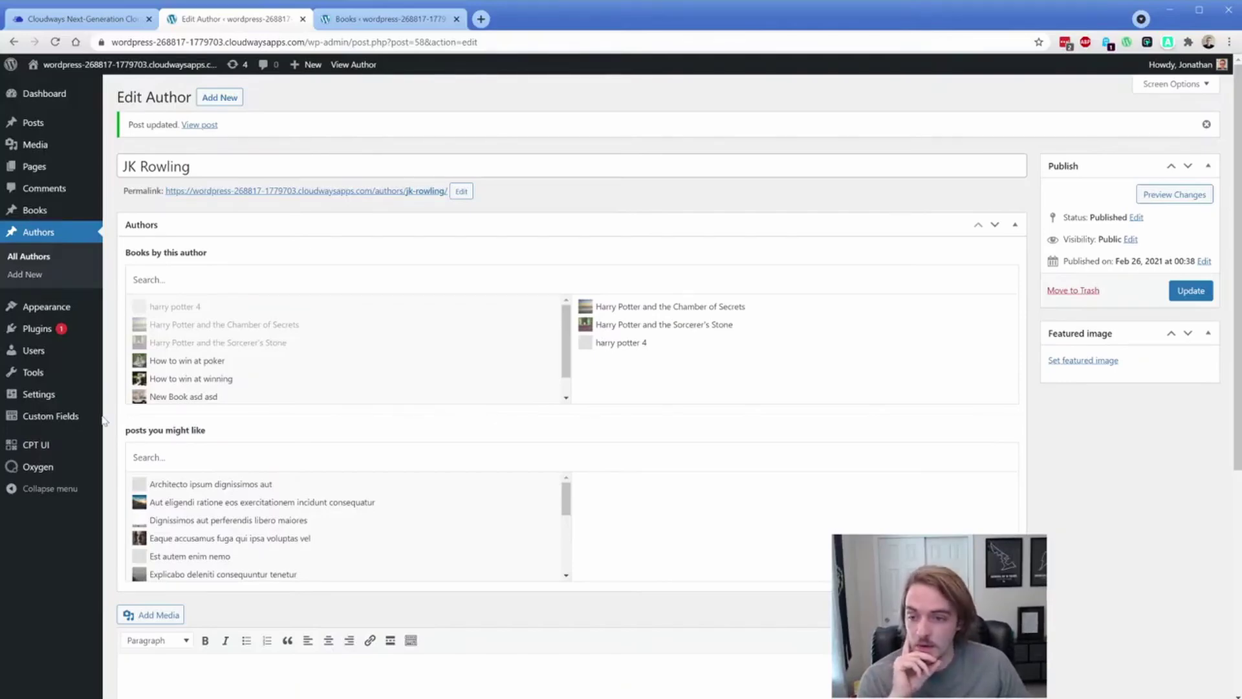
Delete all shortcode content from the Author singular template and update it.
mouse_move(45, 466)
left_click(133, 489)
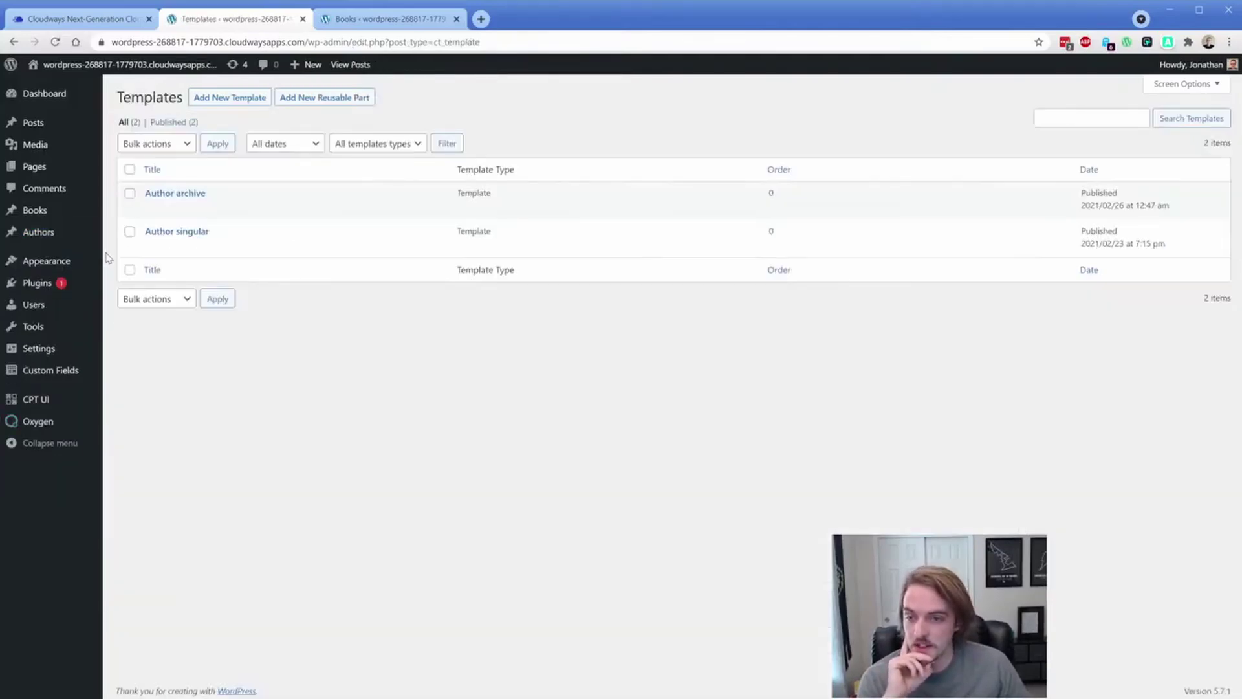
mouse_move(194, 234)
left_click(152, 248)
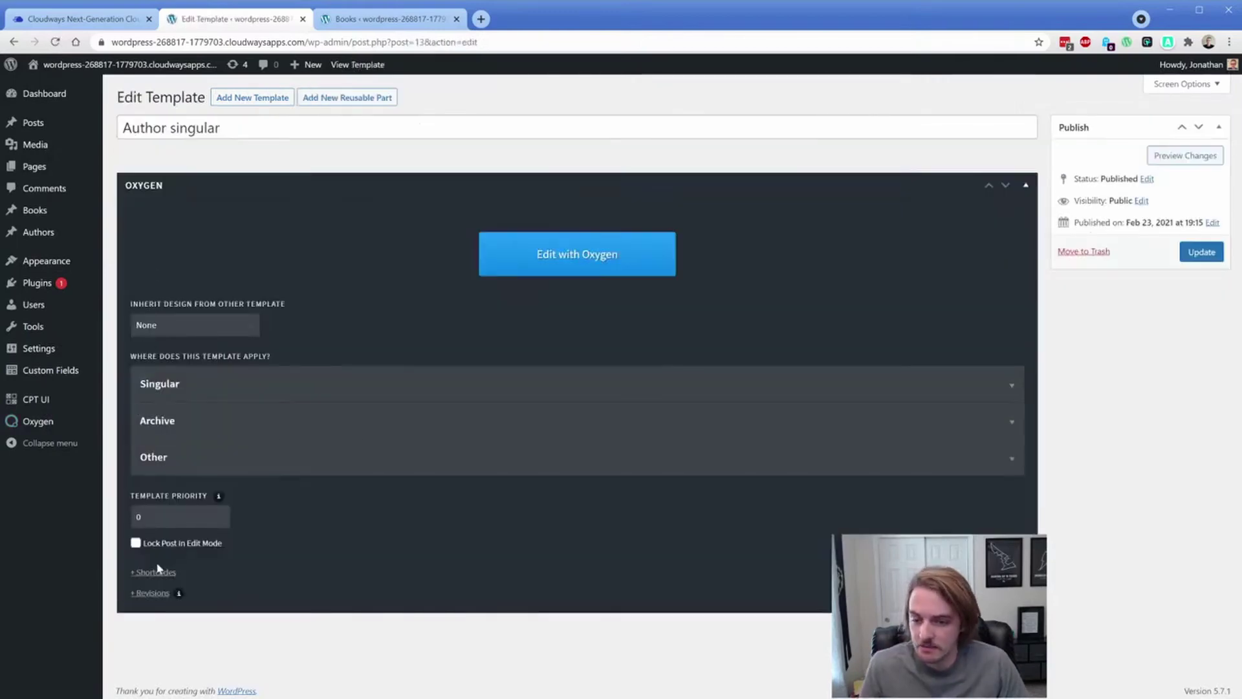
left_click(157, 571)
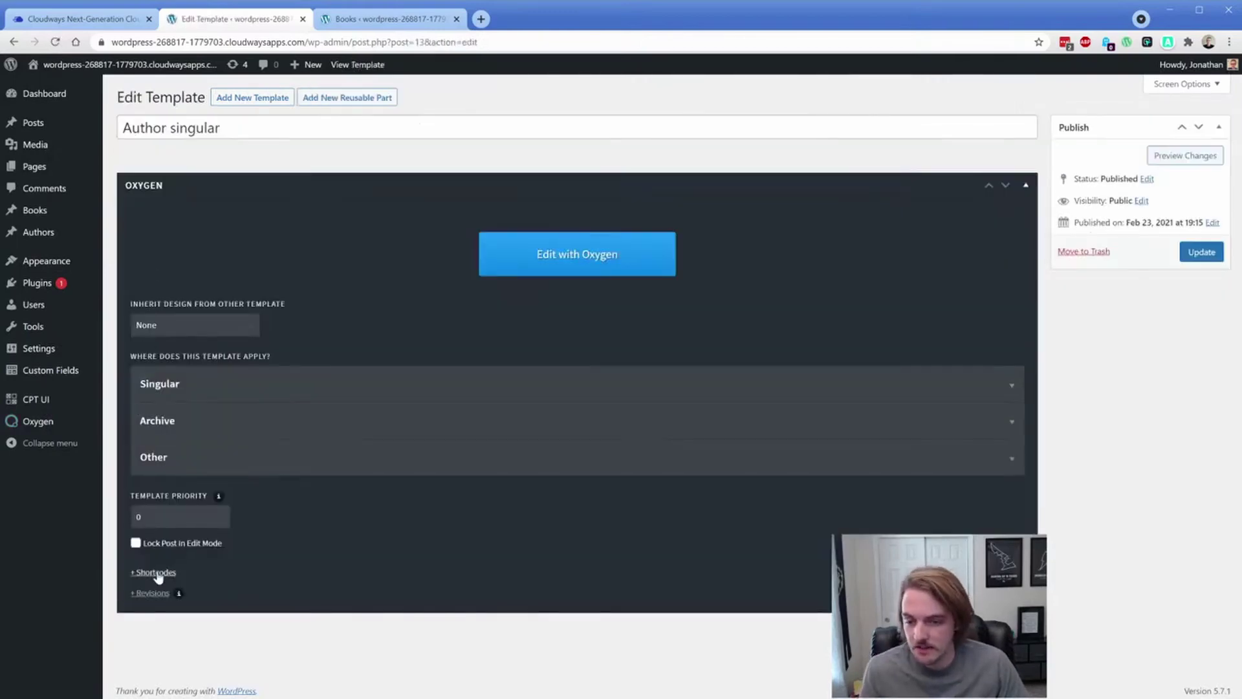
scroll(157, 571, "down", 2)
triple_click(296, 503)
key("Delete")
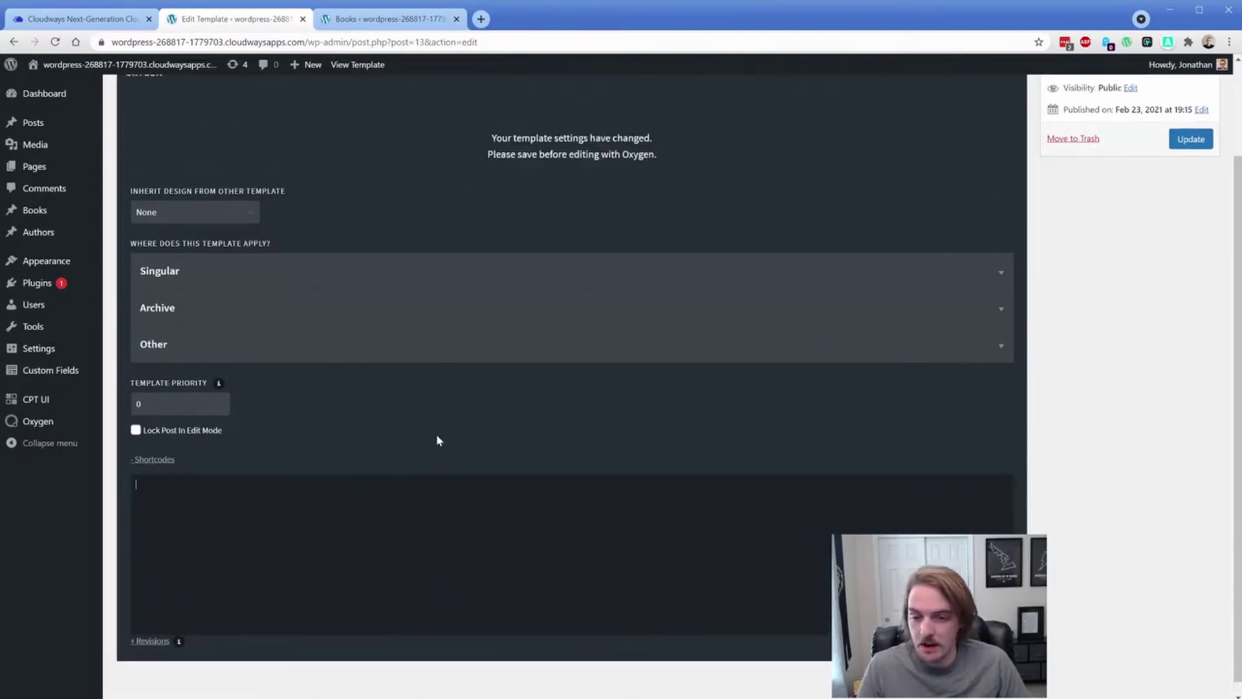
scroll(436, 433, "up", 2)
left_click(1190, 252)
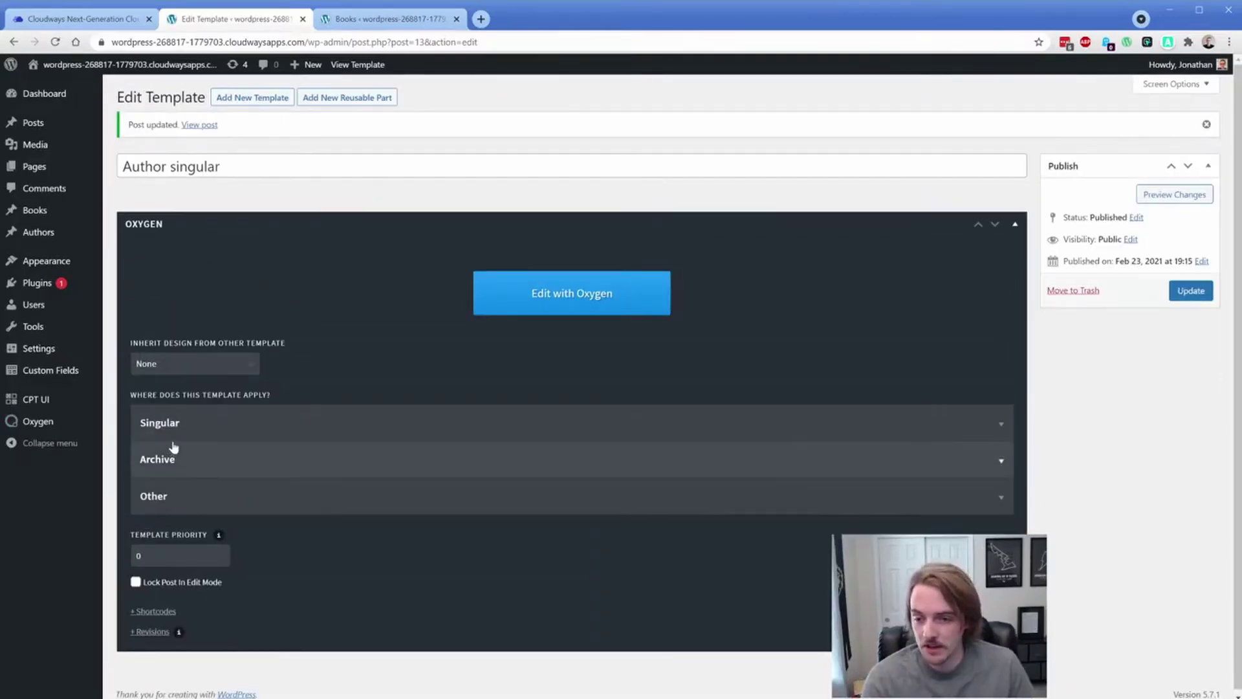
Apply the template to singular Authors and open it in Oxygen's visual editor.
left_click(170, 426)
scroll(123, 391, "down", 4)
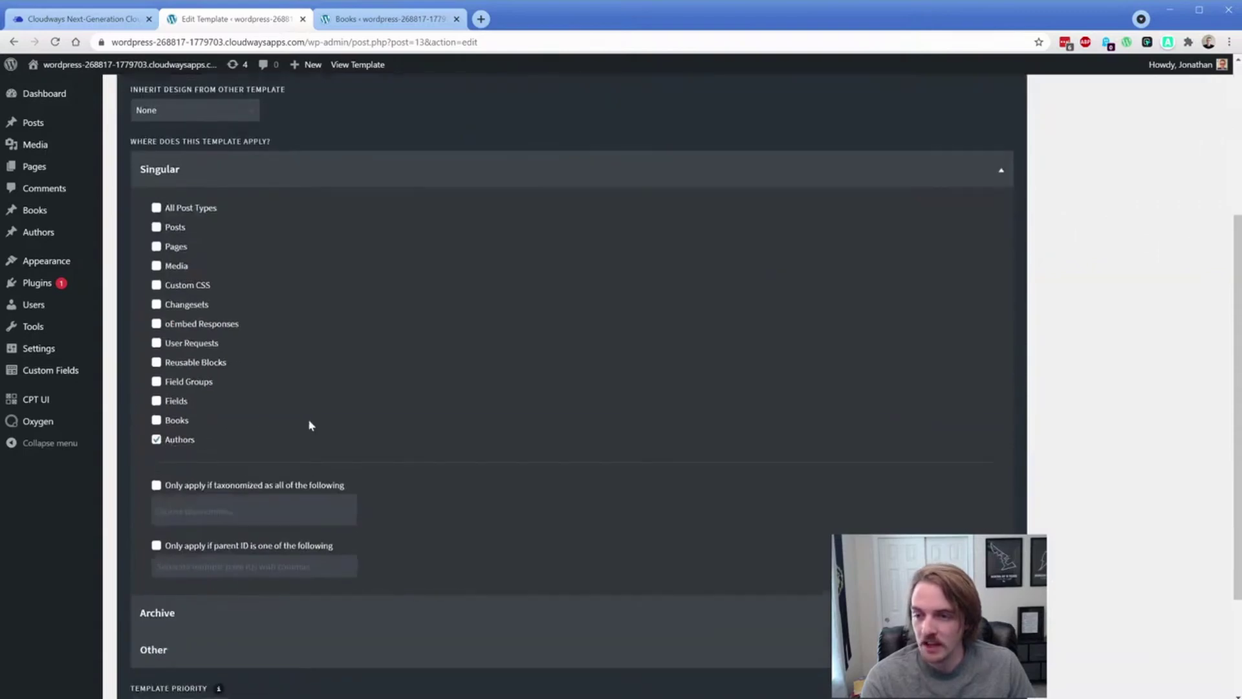
scroll(308, 418, "up", 4)
left_click(545, 295)
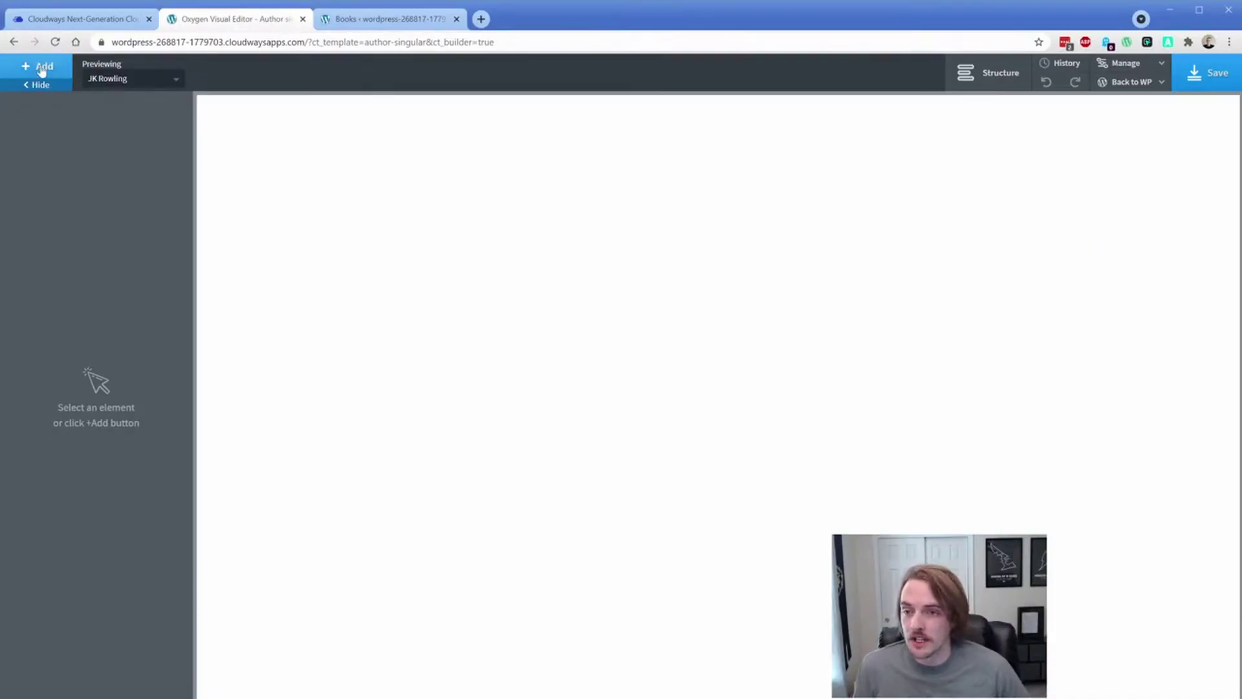
Add a Section with a Heading showing the dynamic post title, JK Rowling.
left_click(42, 68)
left_click(61, 188)
left_click(55, 63)
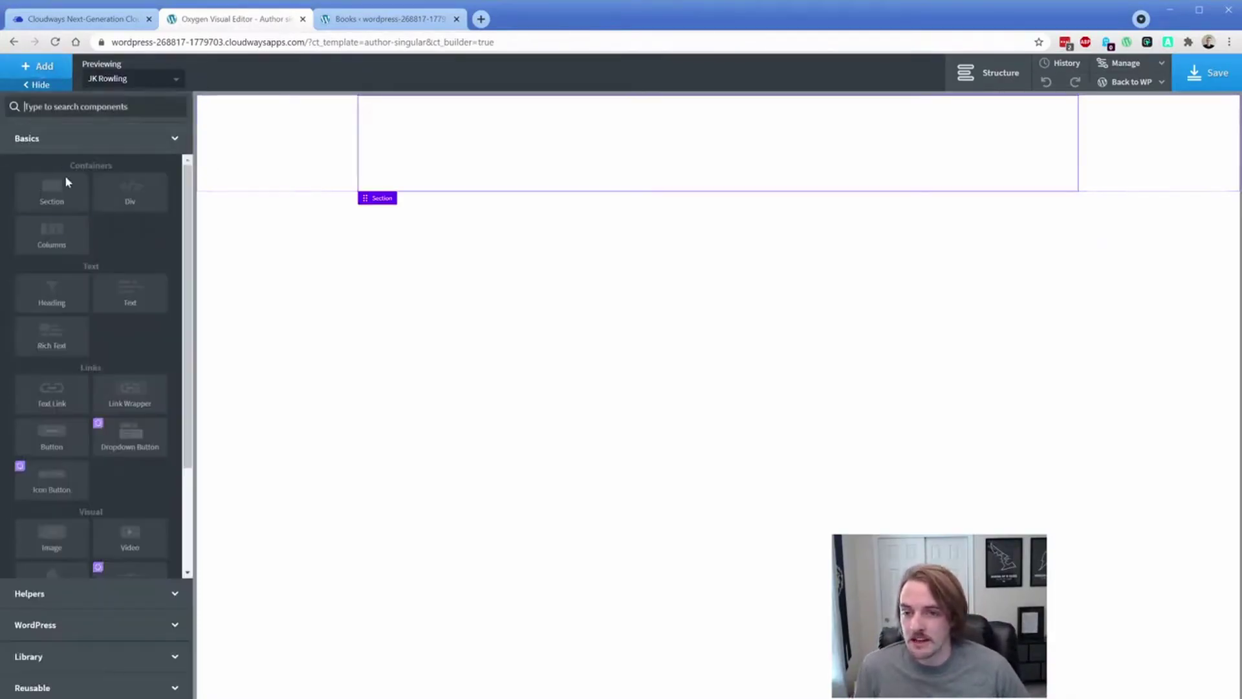
left_click(74, 288)
double_click(494, 156)
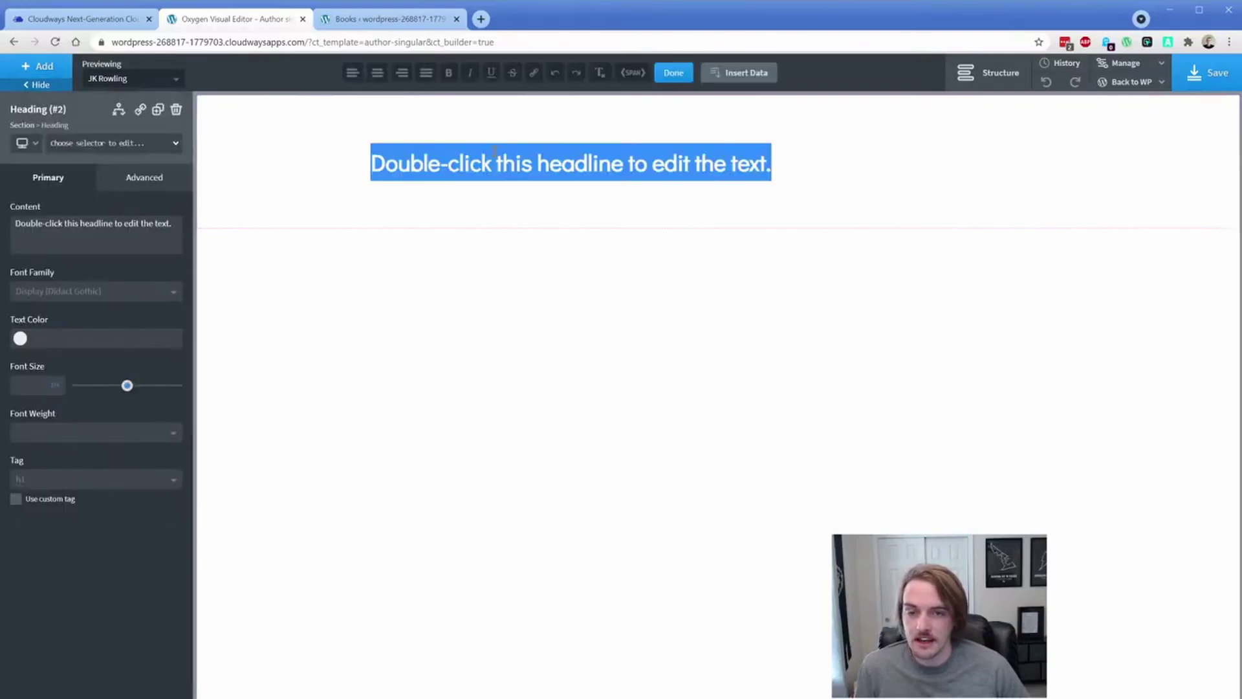
left_click(739, 73)
left_click(275, 220)
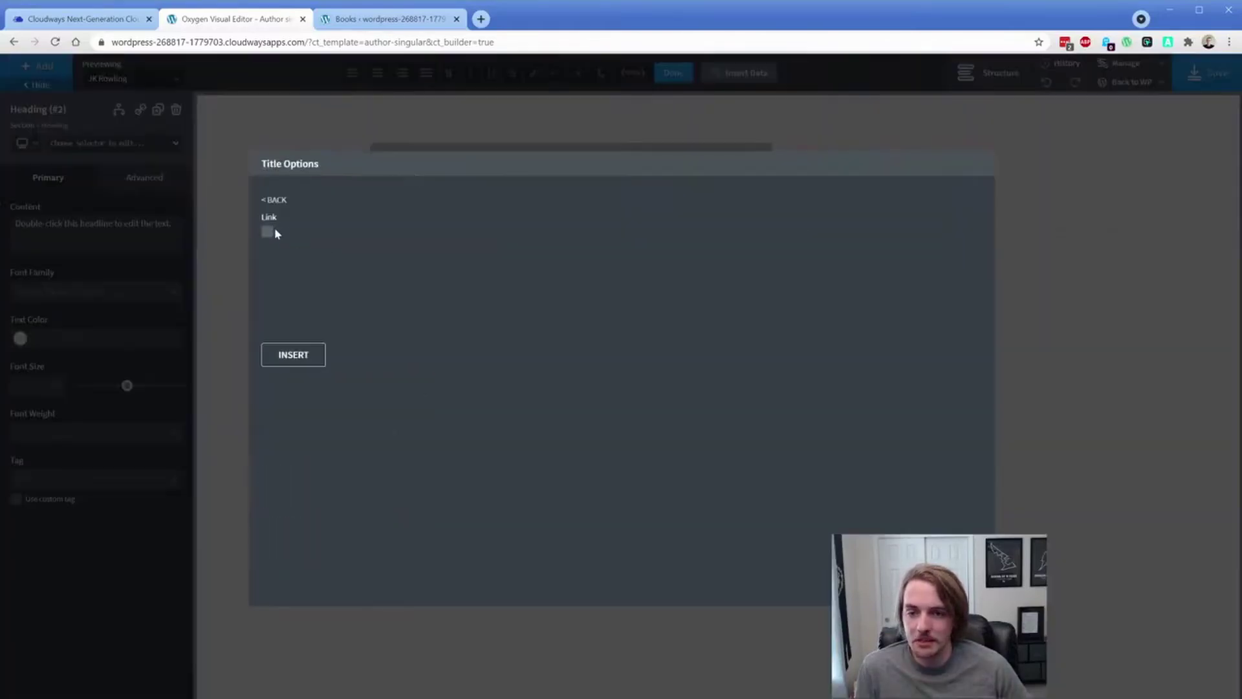
left_click(296, 364)
Add a second empty Section below the title section.
left_click(308, 186)
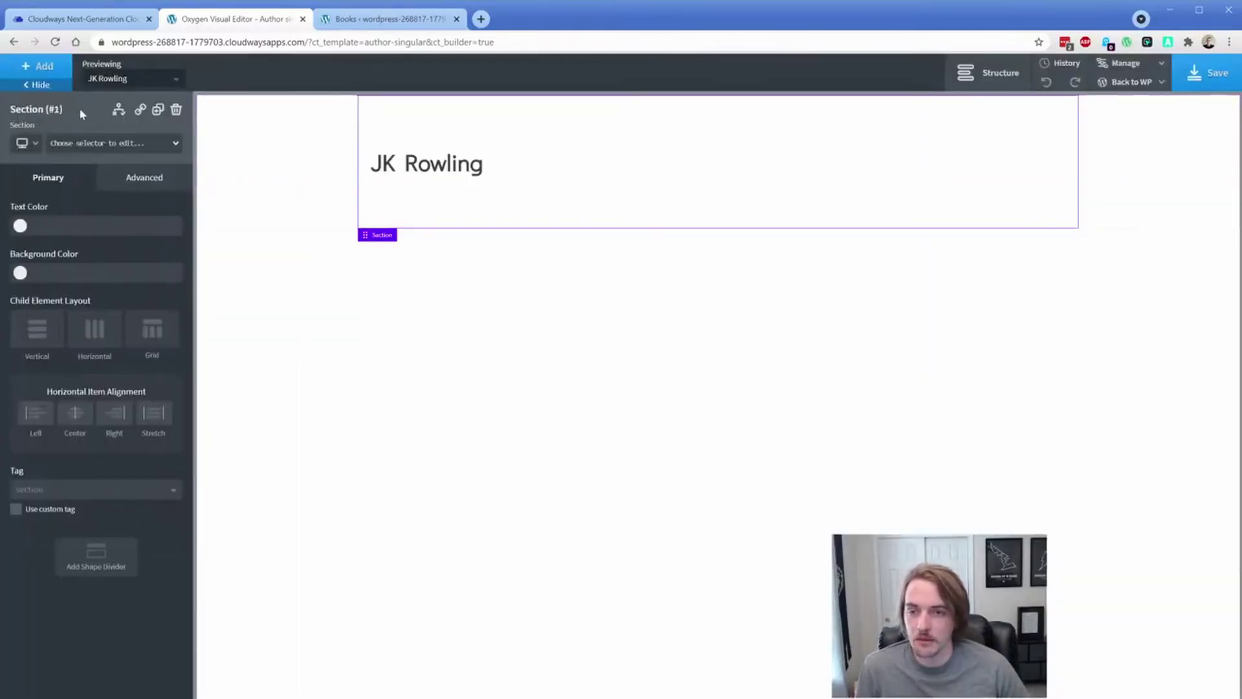
left_click(40, 66)
left_click(58, 194)
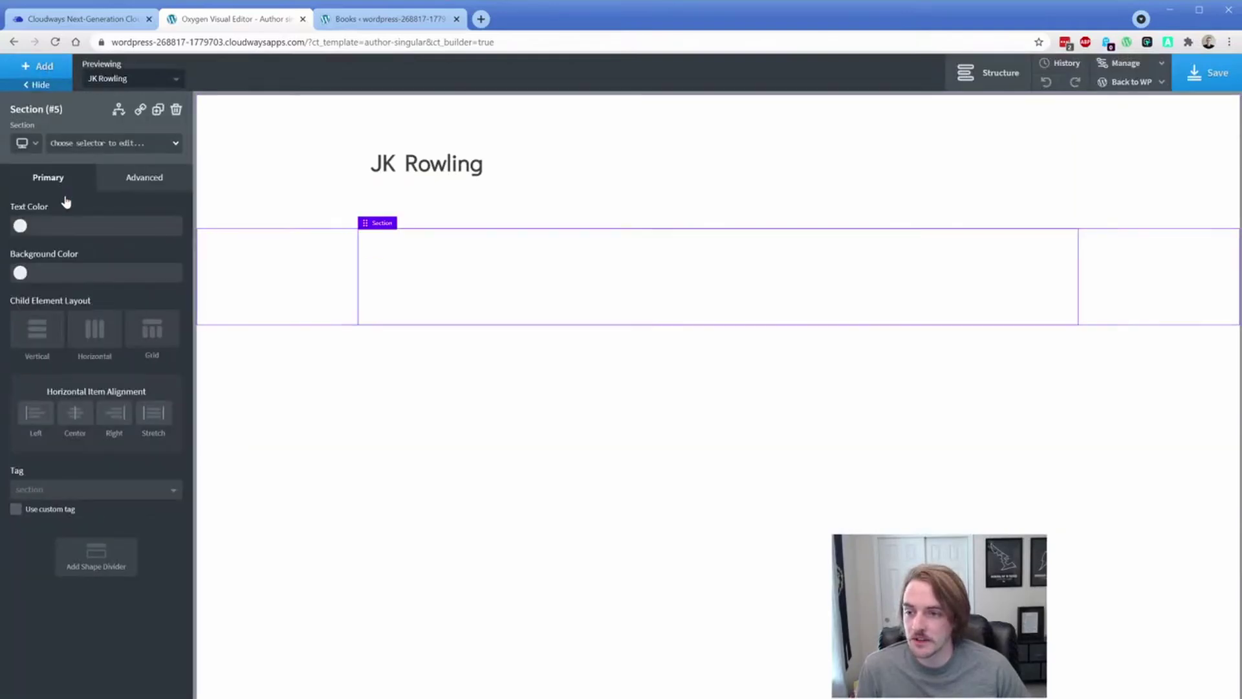
left_click(43, 63)
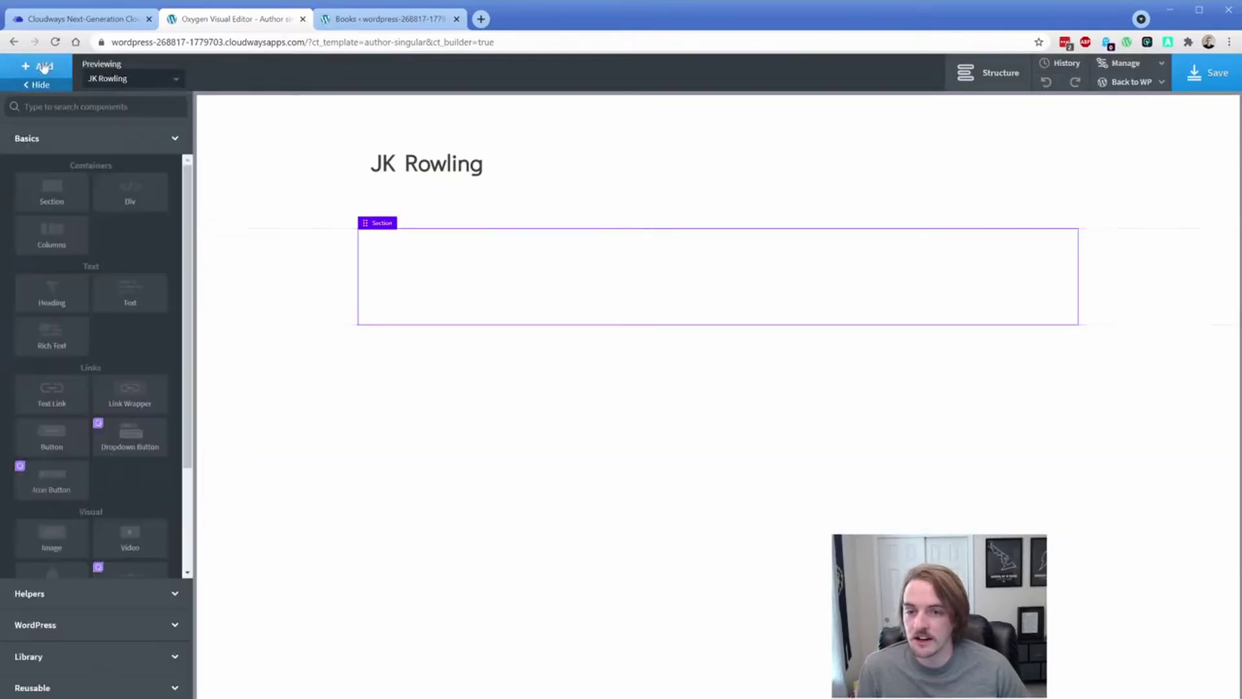
Add an h3 heading reading 'Books by this author' to the second section.
left_click(76, 302)
left_click(67, 494)
left_click(50, 535)
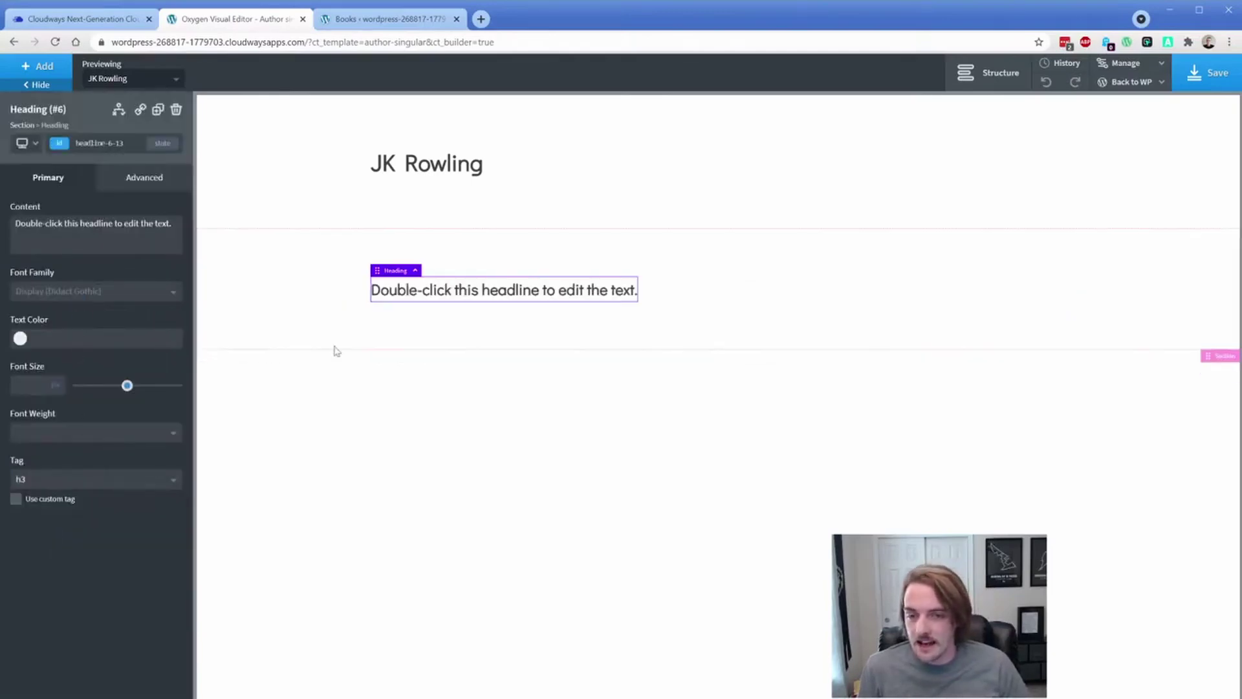
double_click(429, 289)
type("Books by thus")
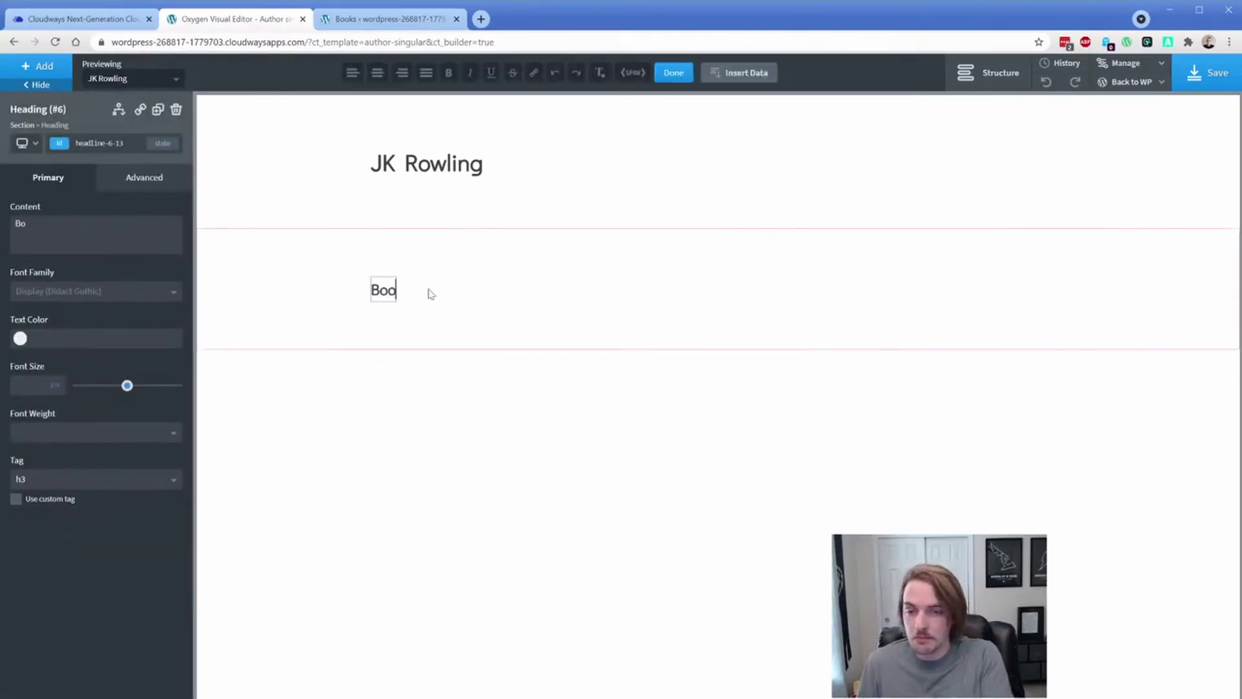
key("BackSpace")
key("BackSpace")
type("is author")
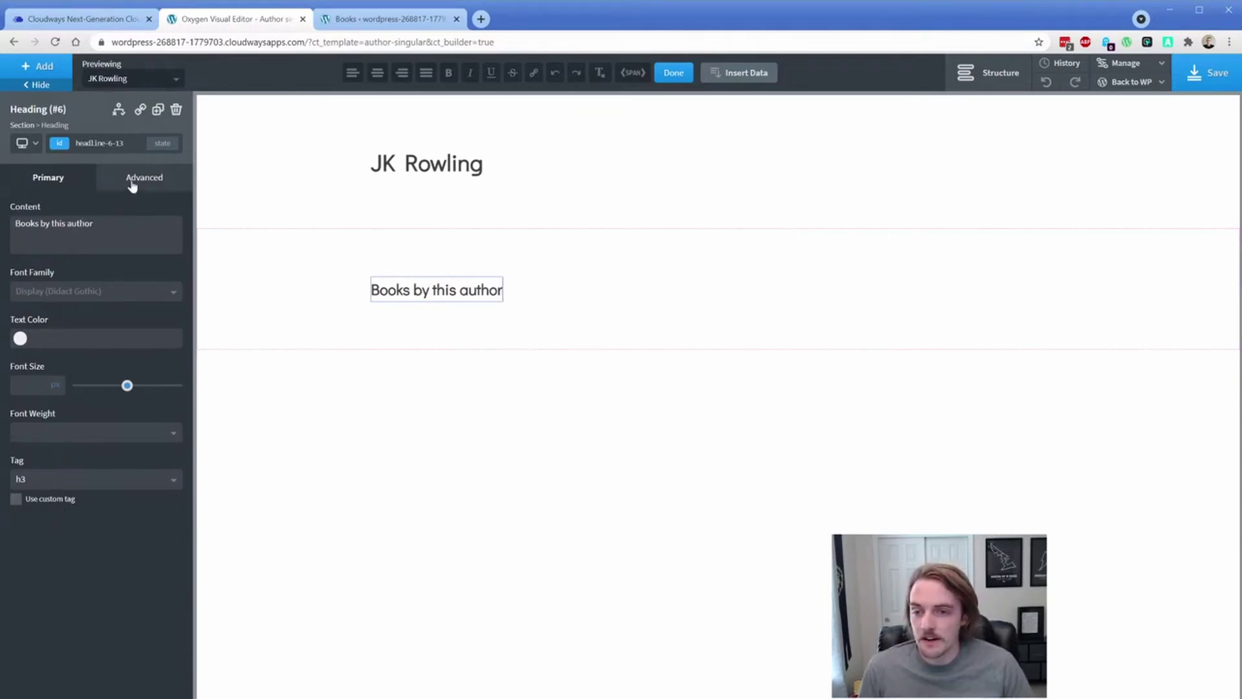
left_click(132, 185)
left_click(110, 249)
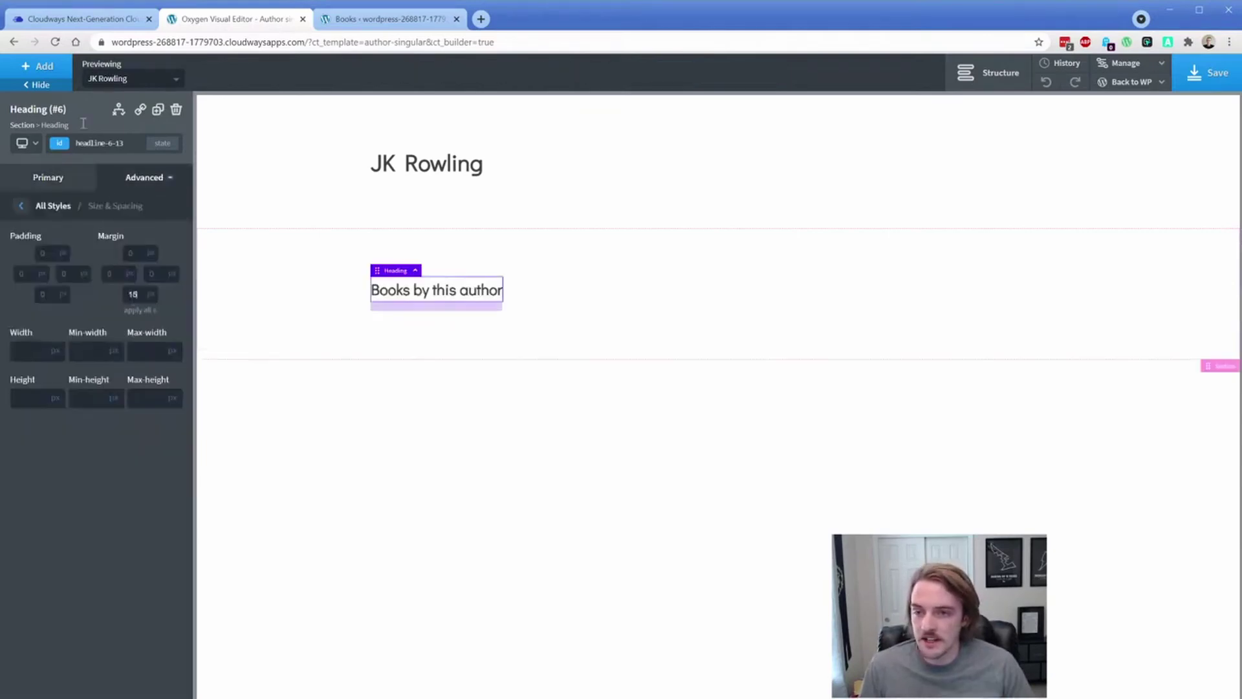
Add a Repeater below the heading and switch its query to advanced.
left_click(59, 71)
type("rep")
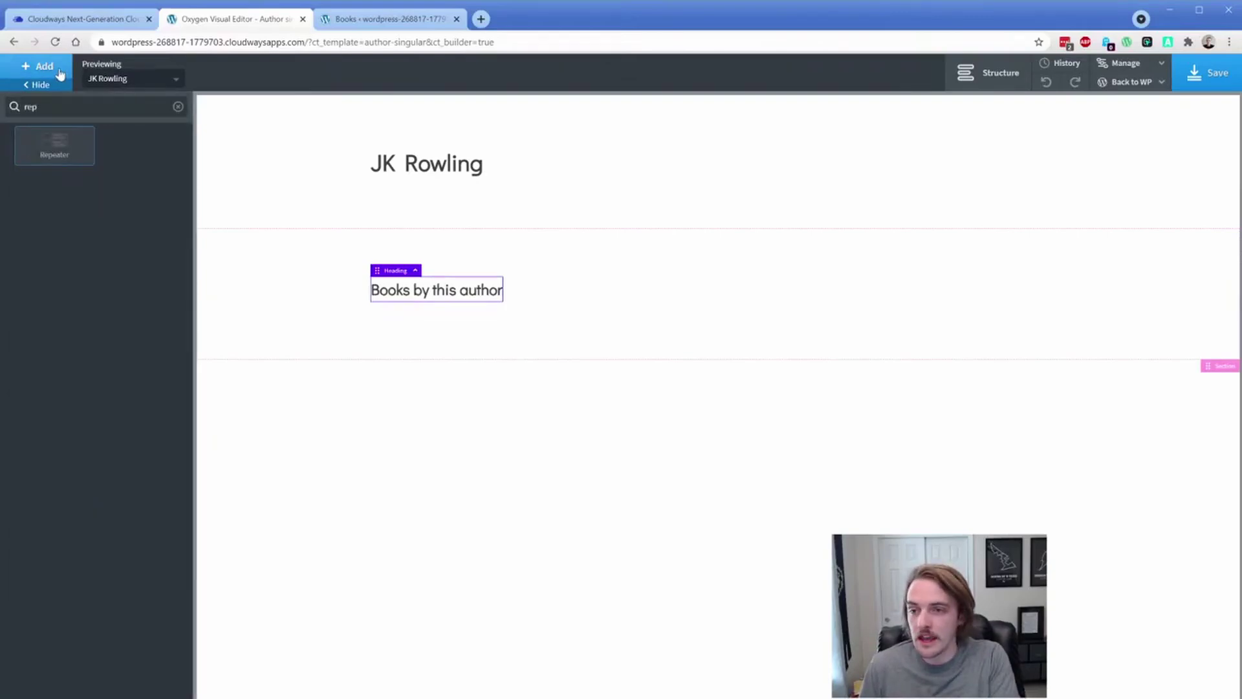
key("Return")
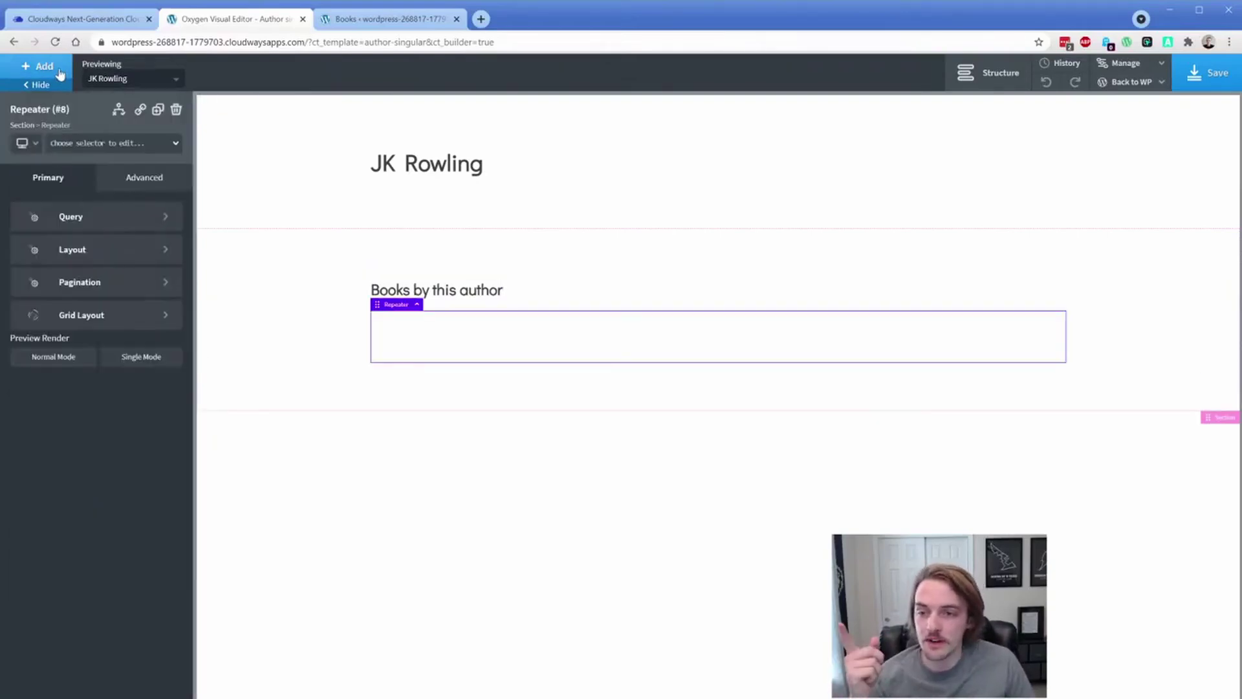
left_click(90, 216)
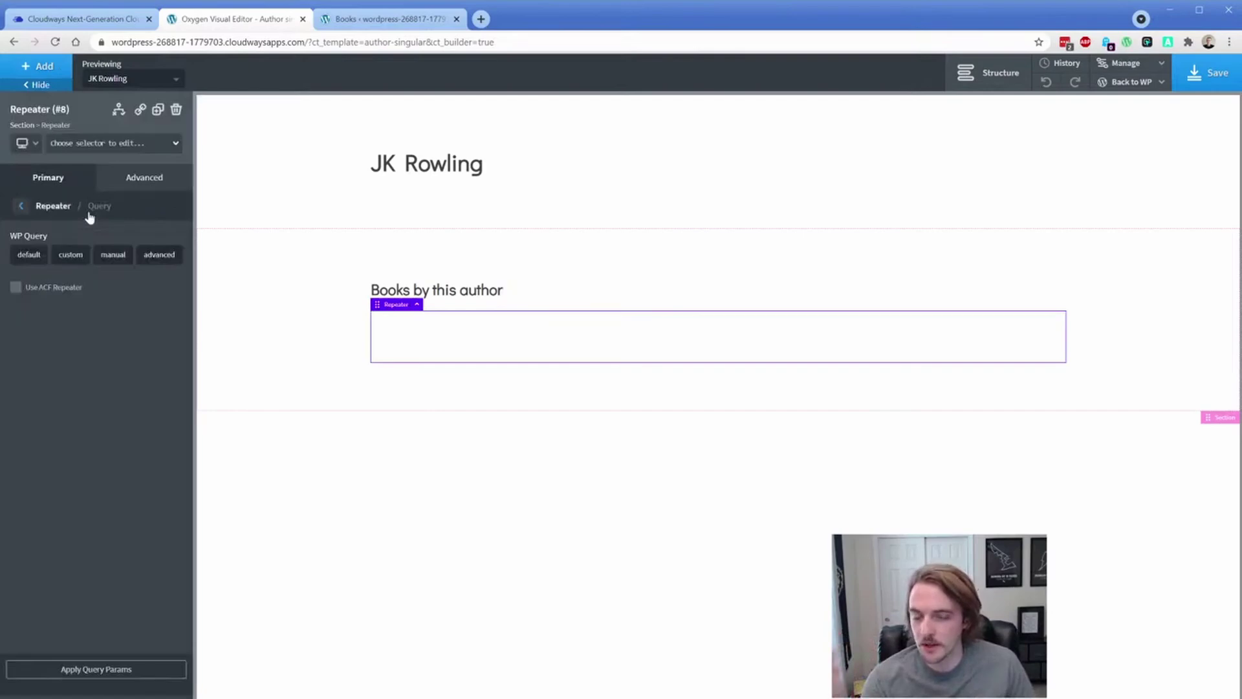
left_click(149, 259)
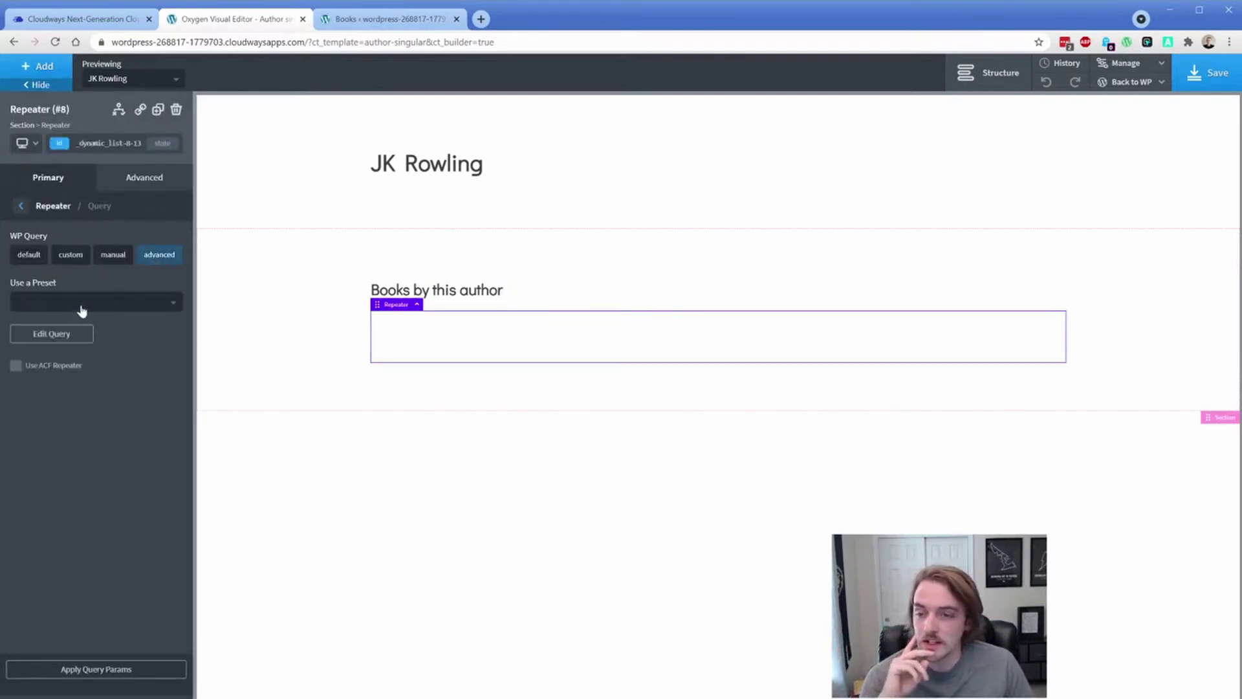
Add a post_type parameter set to books in the repeater's advanced query.
left_click(51, 334)
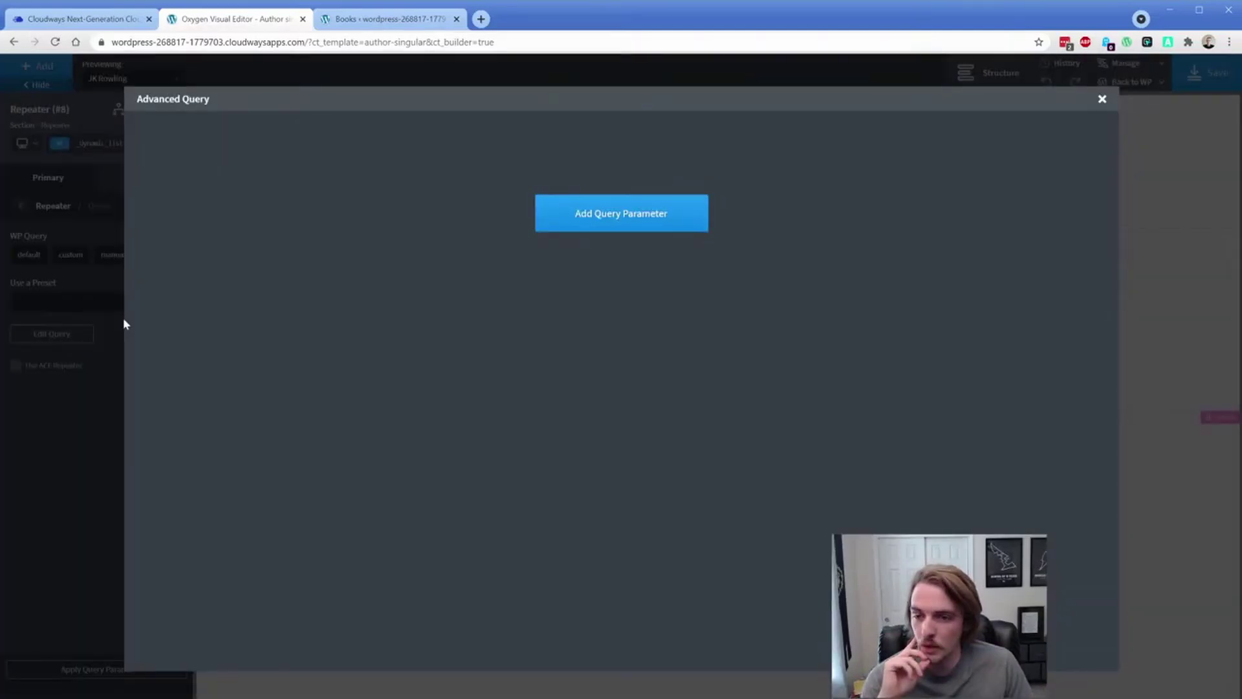
left_click(608, 222)
left_click(245, 144)
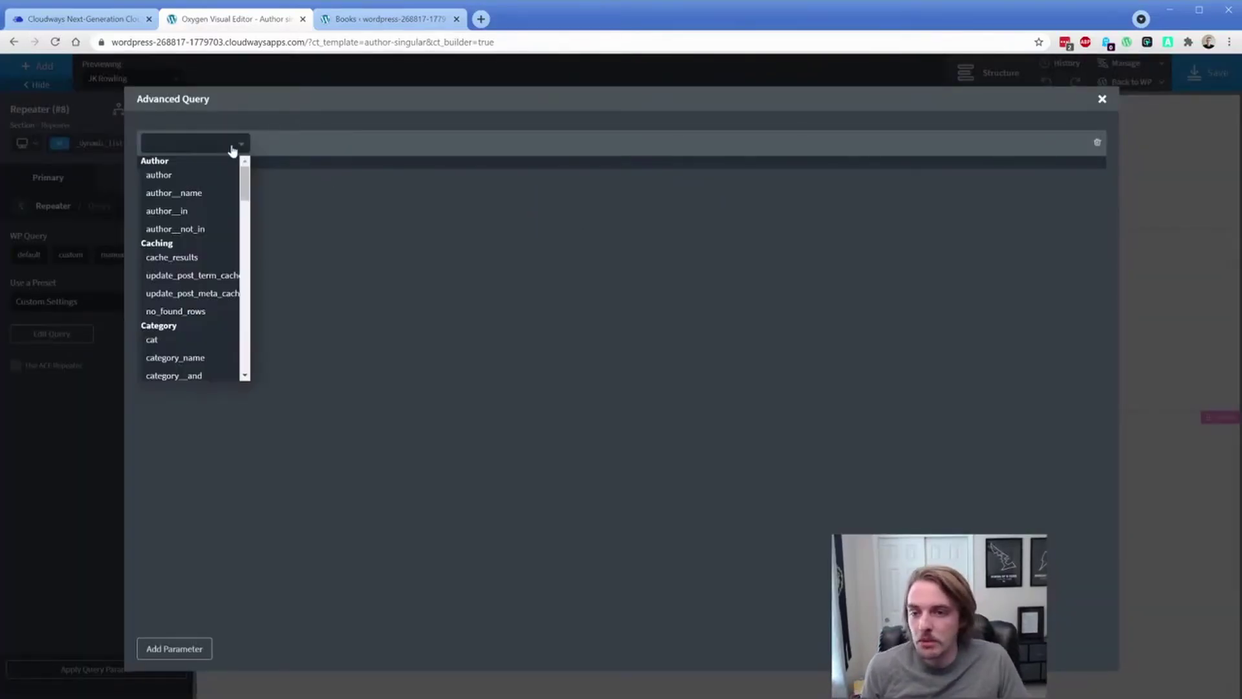
left_click_drag(245, 164, 247, 319)
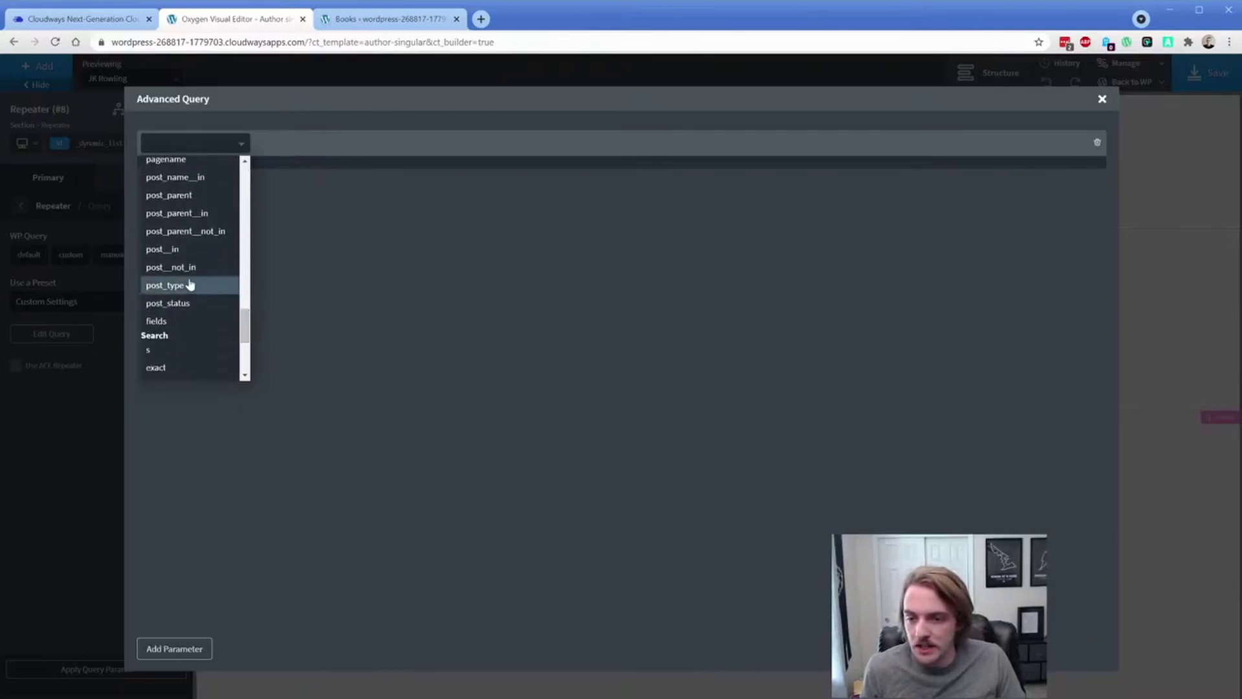
left_click(189, 285)
left_click(275, 144)
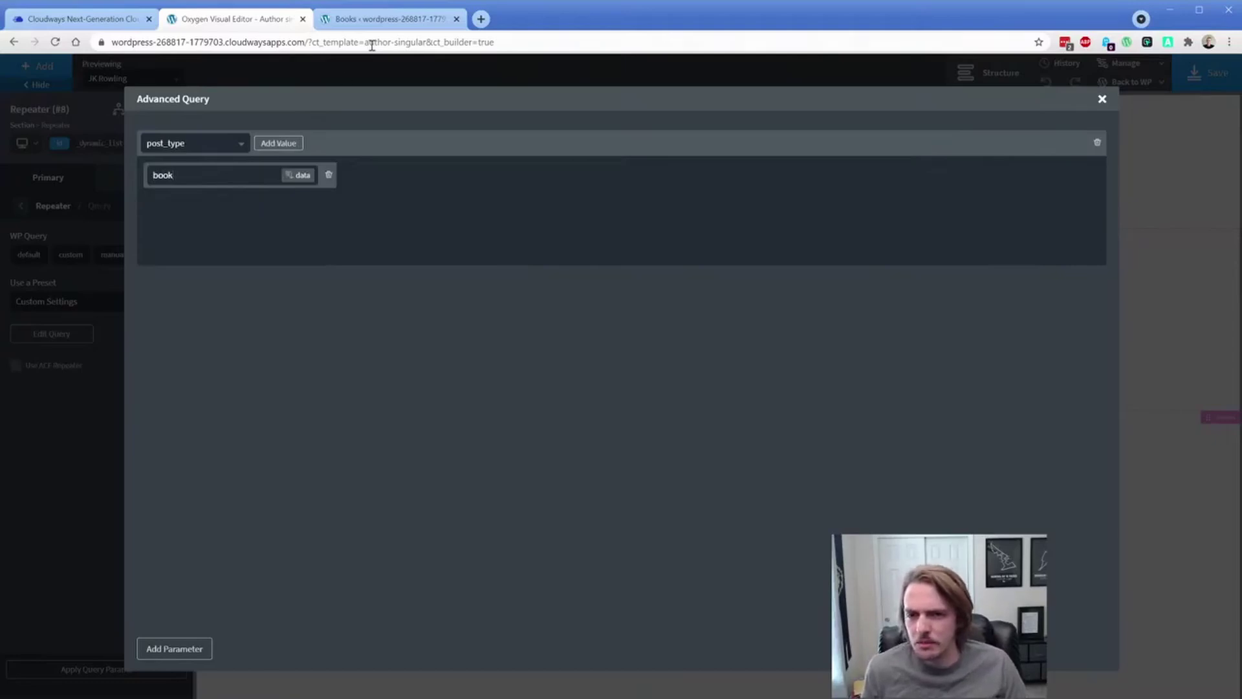
left_click(382, 19)
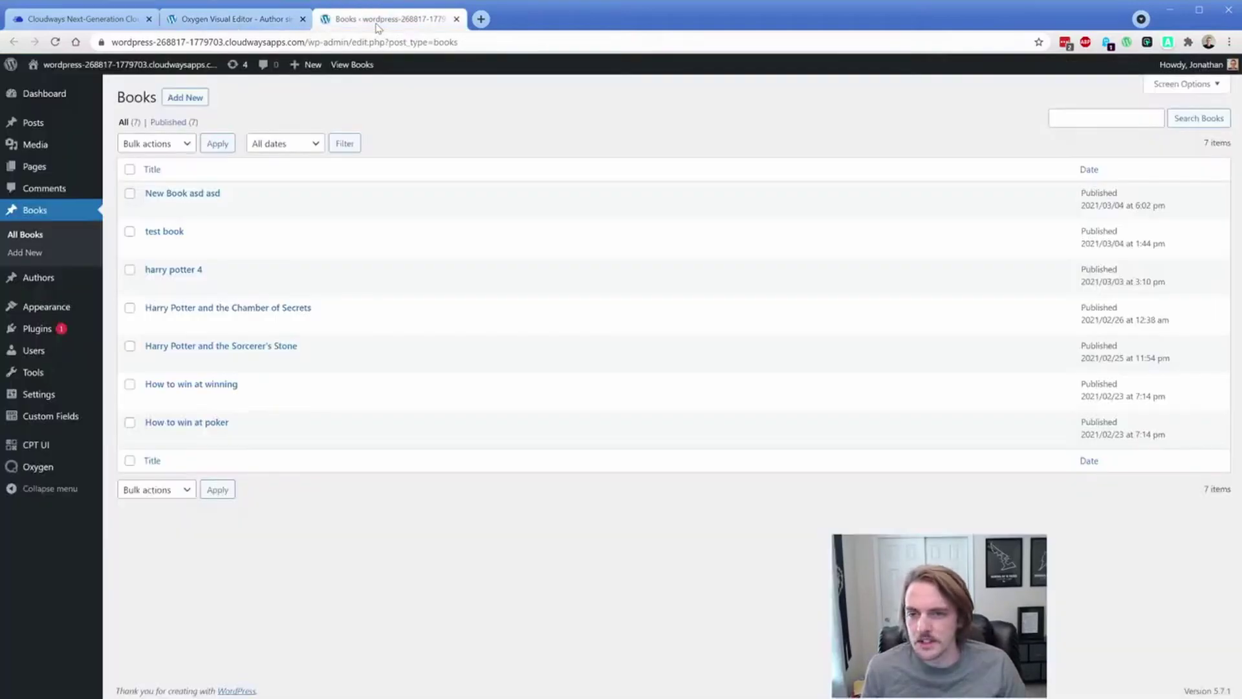
left_click(229, 19)
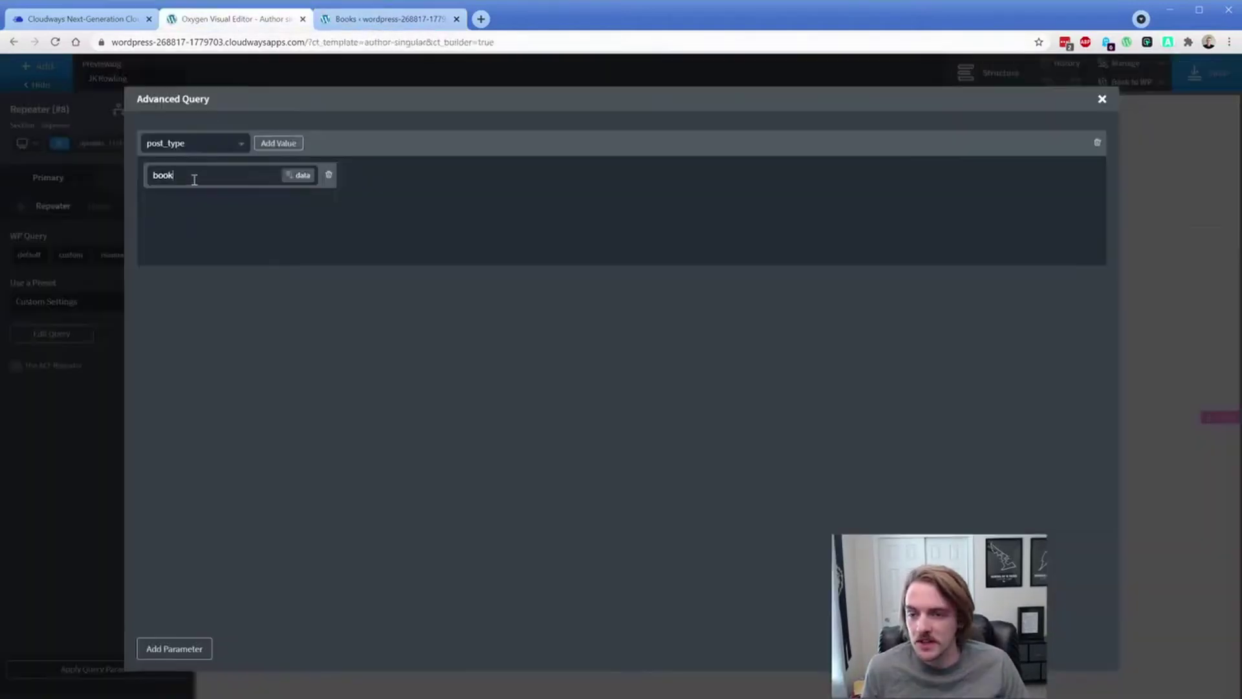
Add a second query parameter, post__in, below post_type.
left_click(185, 650)
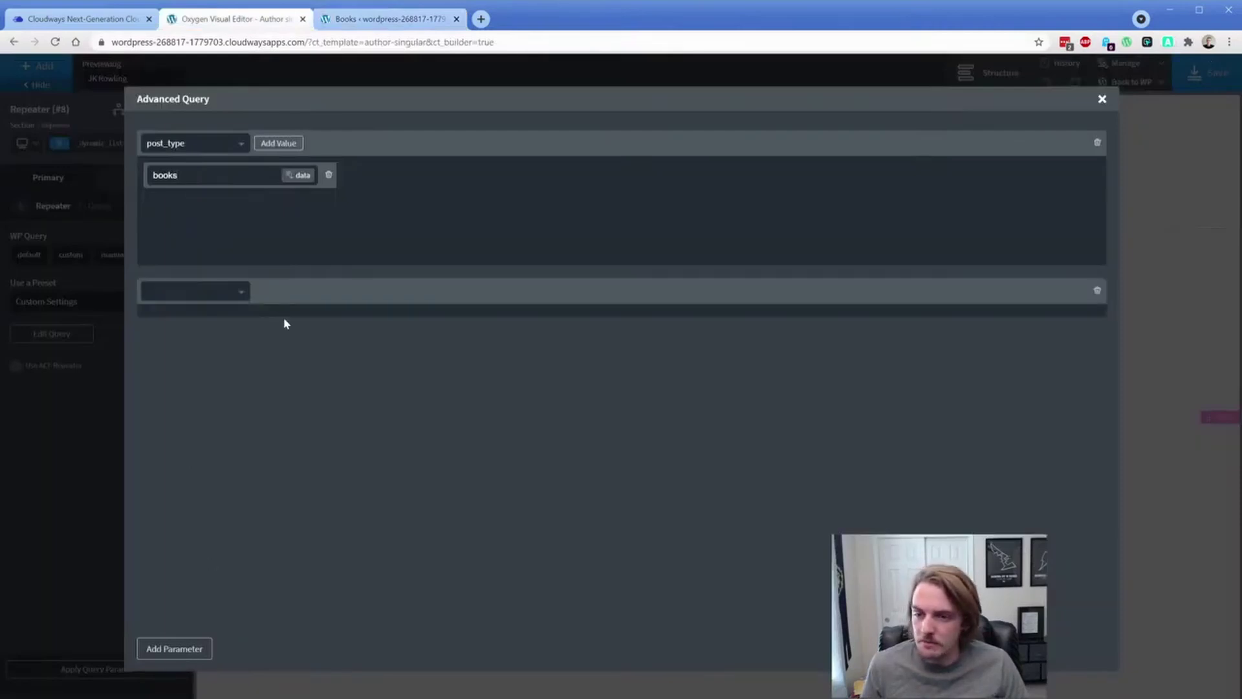
left_click(228, 295)
left_click_drag(245, 332, 244, 461)
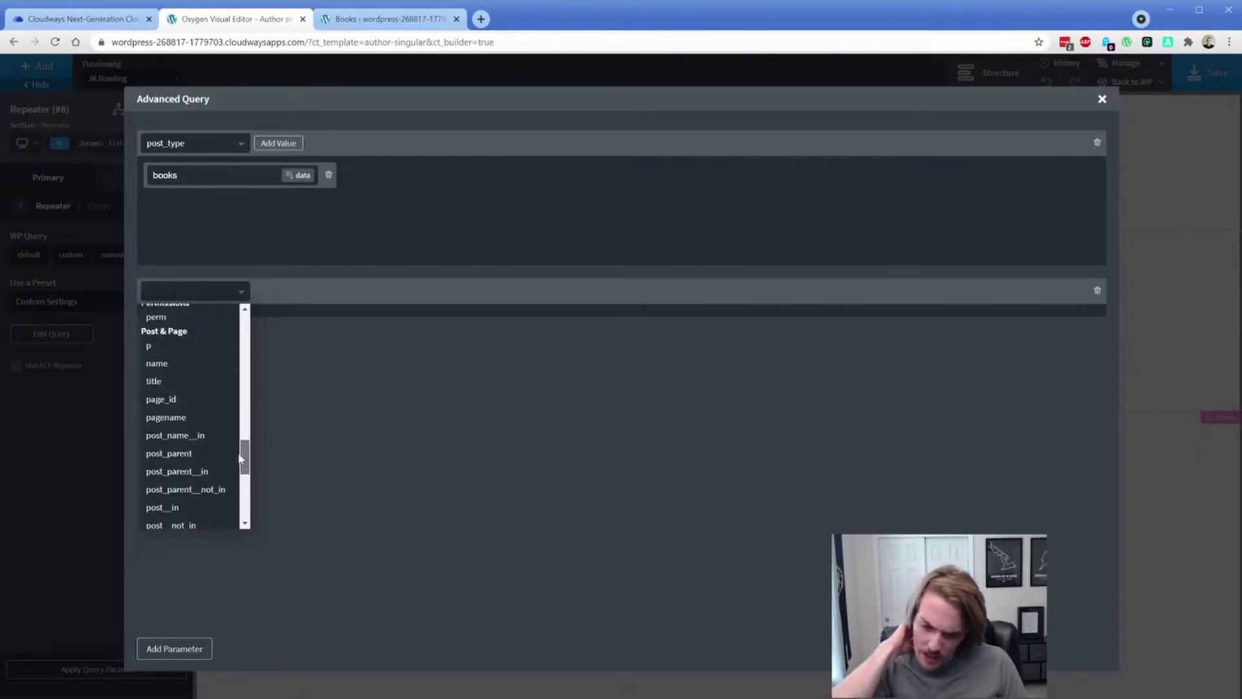
left_click(194, 476)
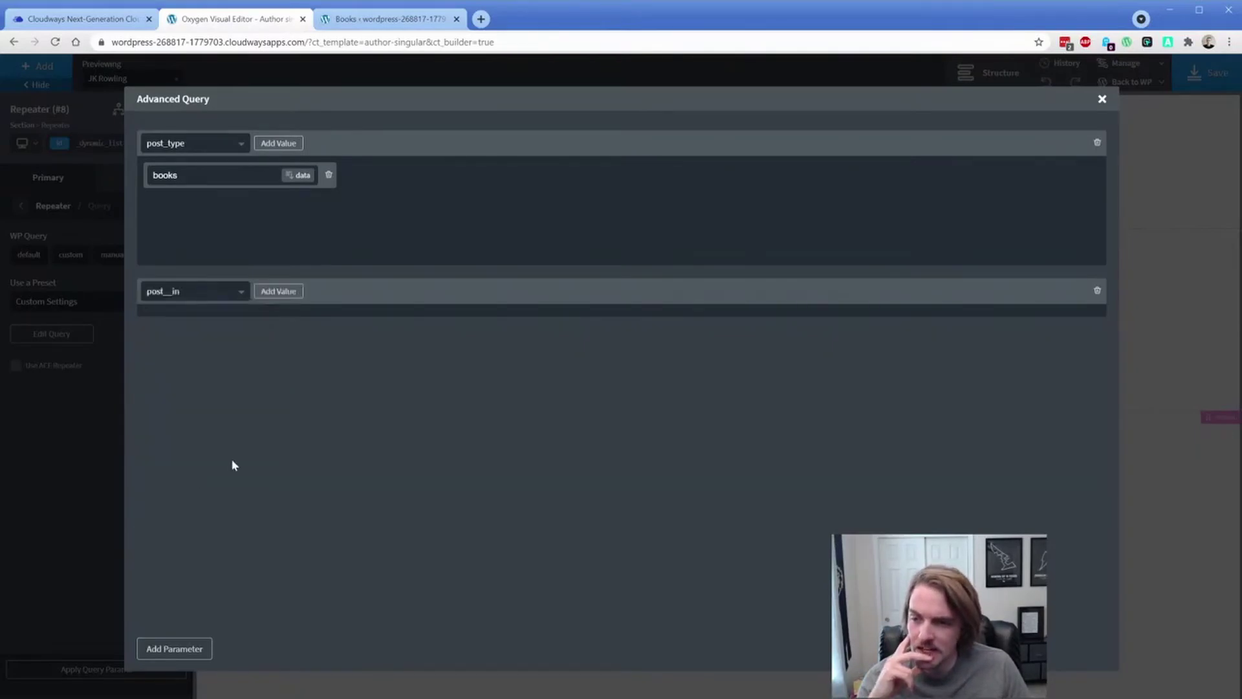
Set the post__in value to the Post Object IDs from the ACF field Books by this author.
left_click(278, 293)
left_click(299, 325)
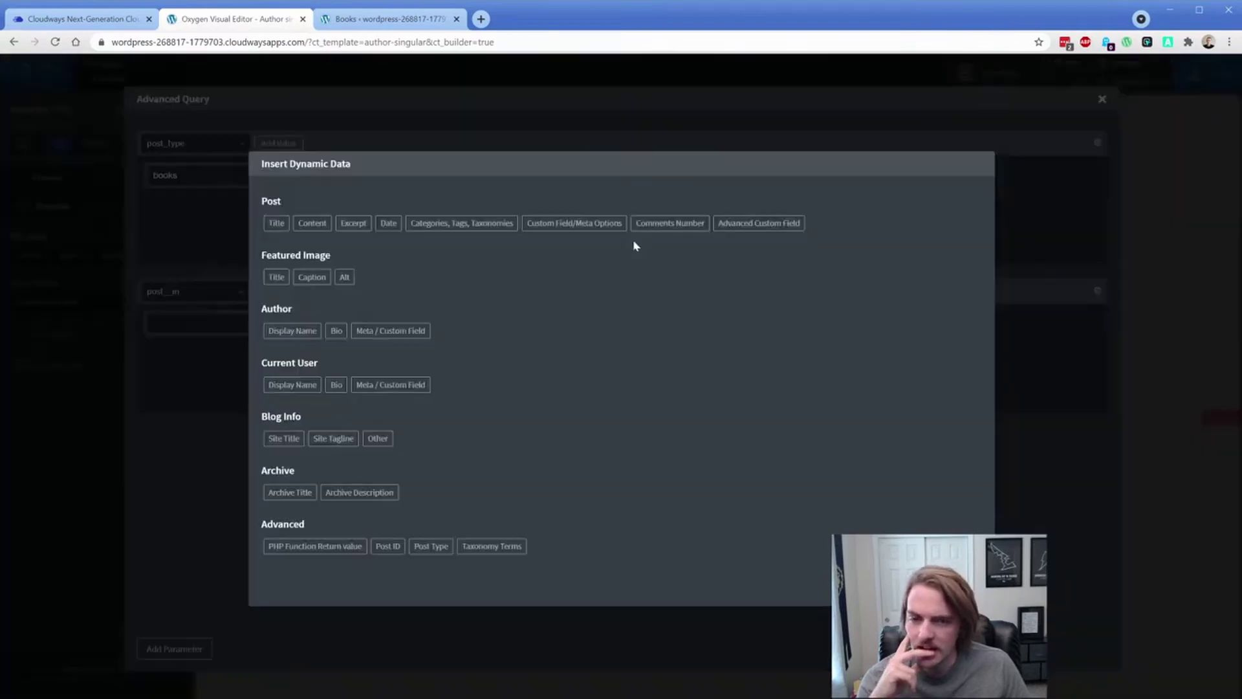
left_click(751, 227)
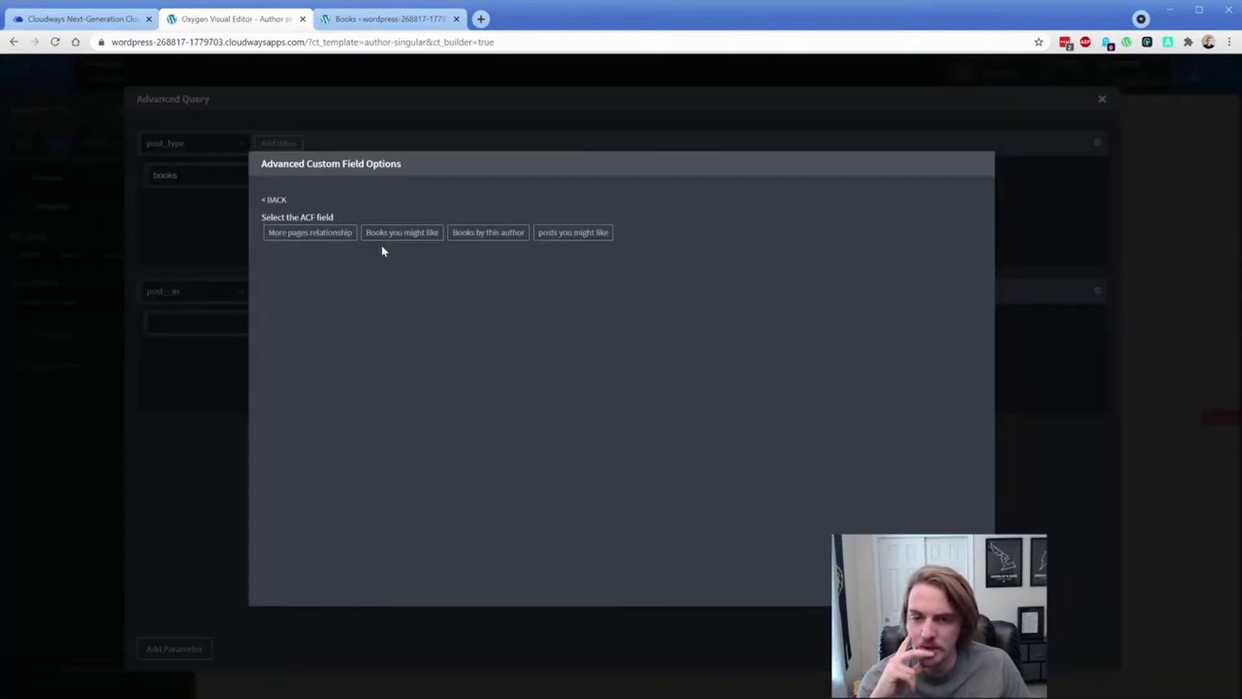
left_click(487, 234)
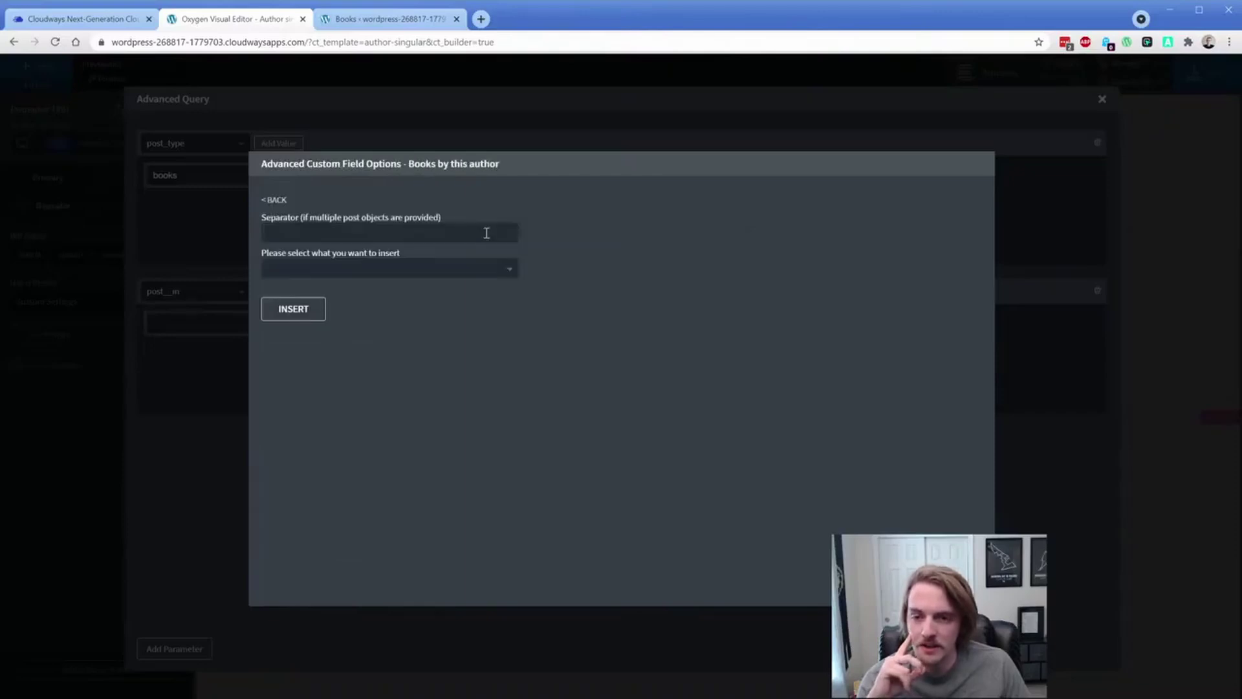
left_click(380, 232)
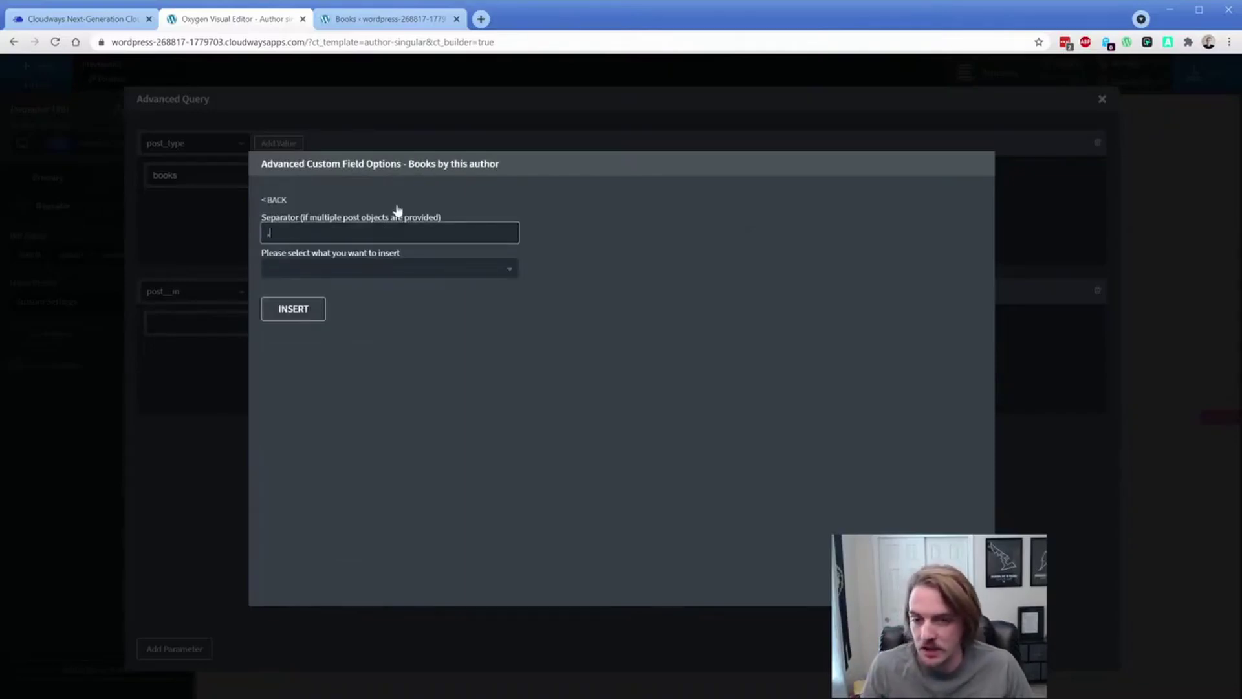
left_click(341, 271)
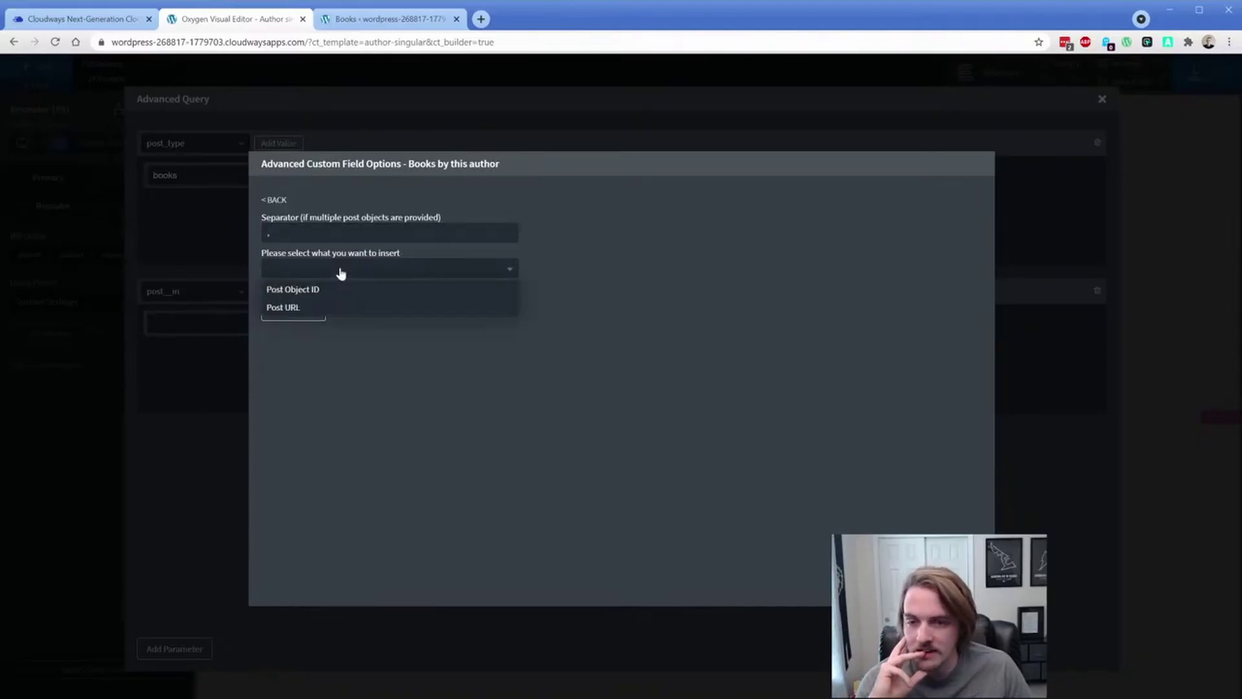
left_click(334, 291)
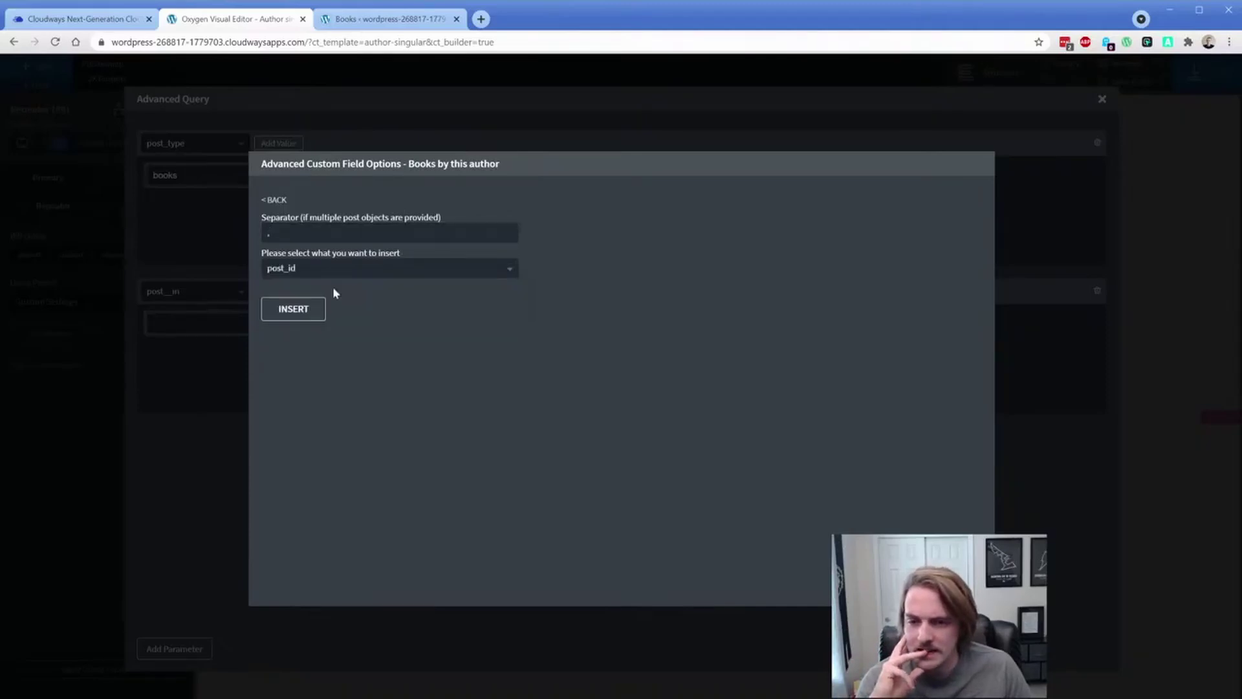
left_click(294, 309)
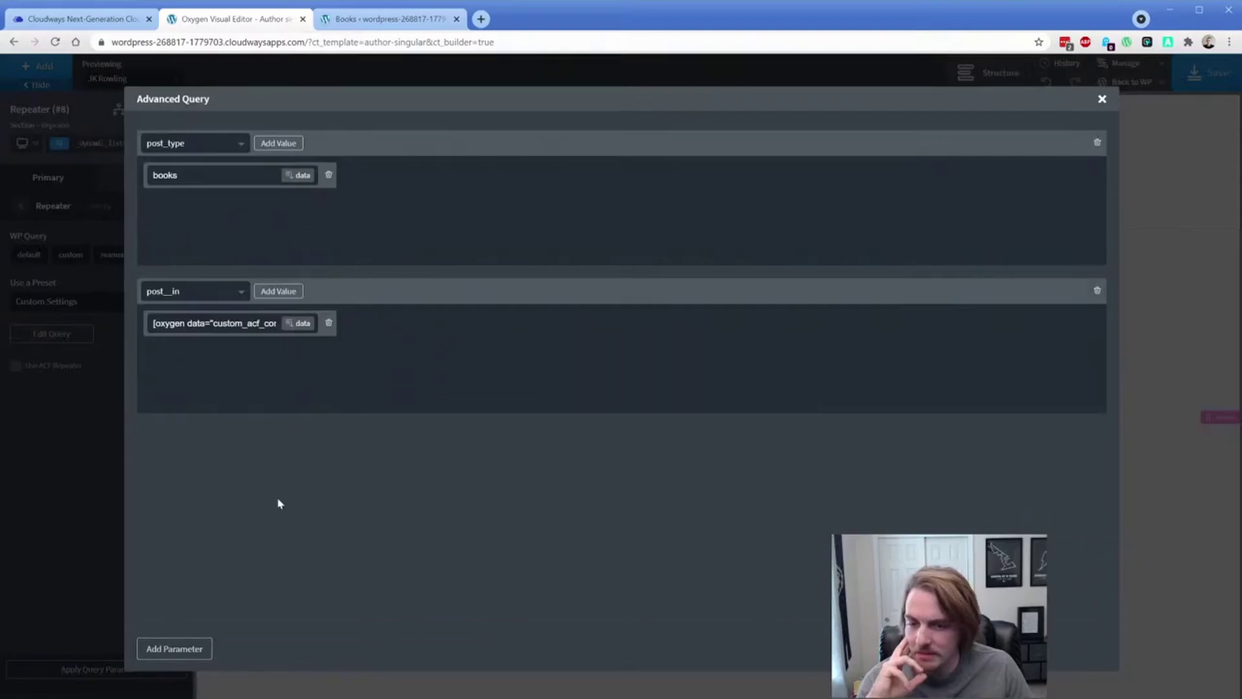
Remove the extra empty query parameter and close the advanced query editor.
left_click(190, 650)
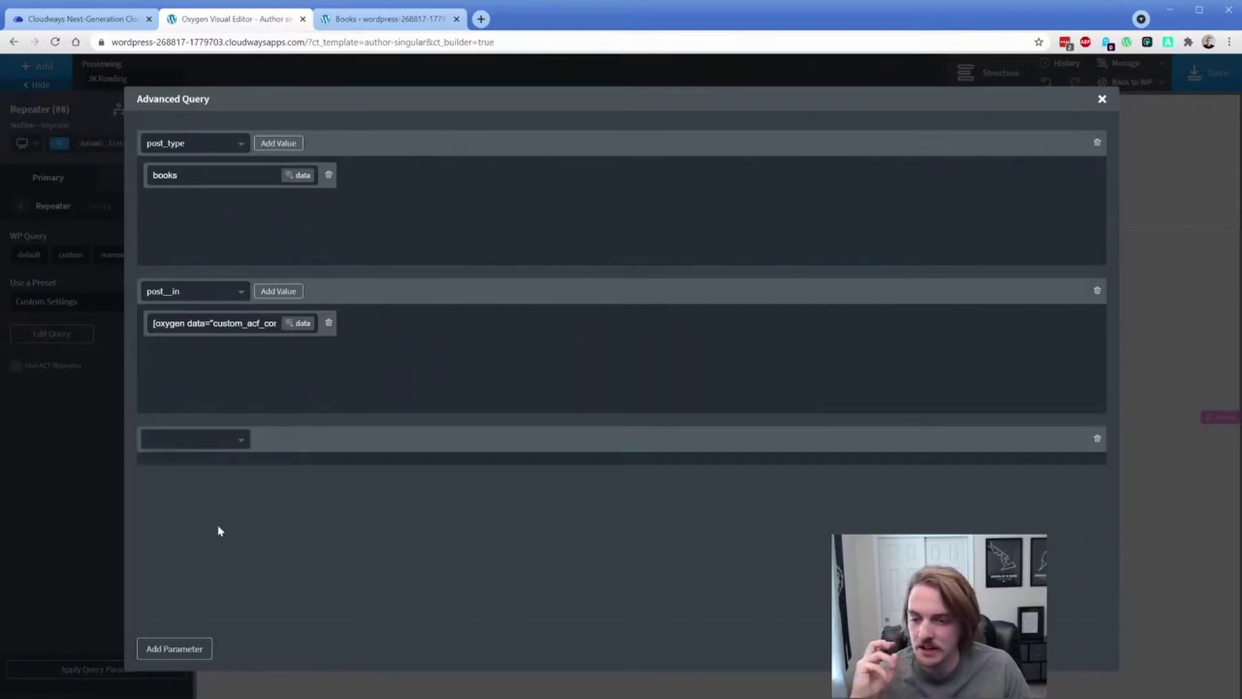
left_click(185, 434)
scroll(202, 506, "down", 5)
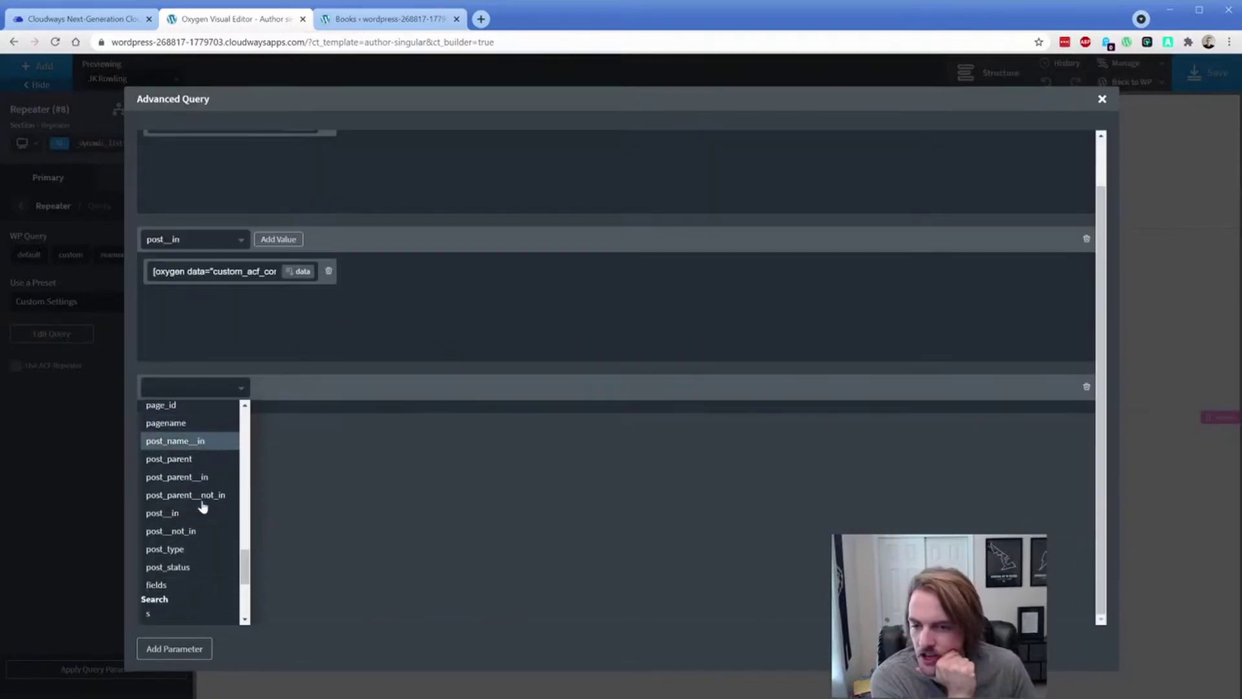
scroll(416, 378, "up", 2)
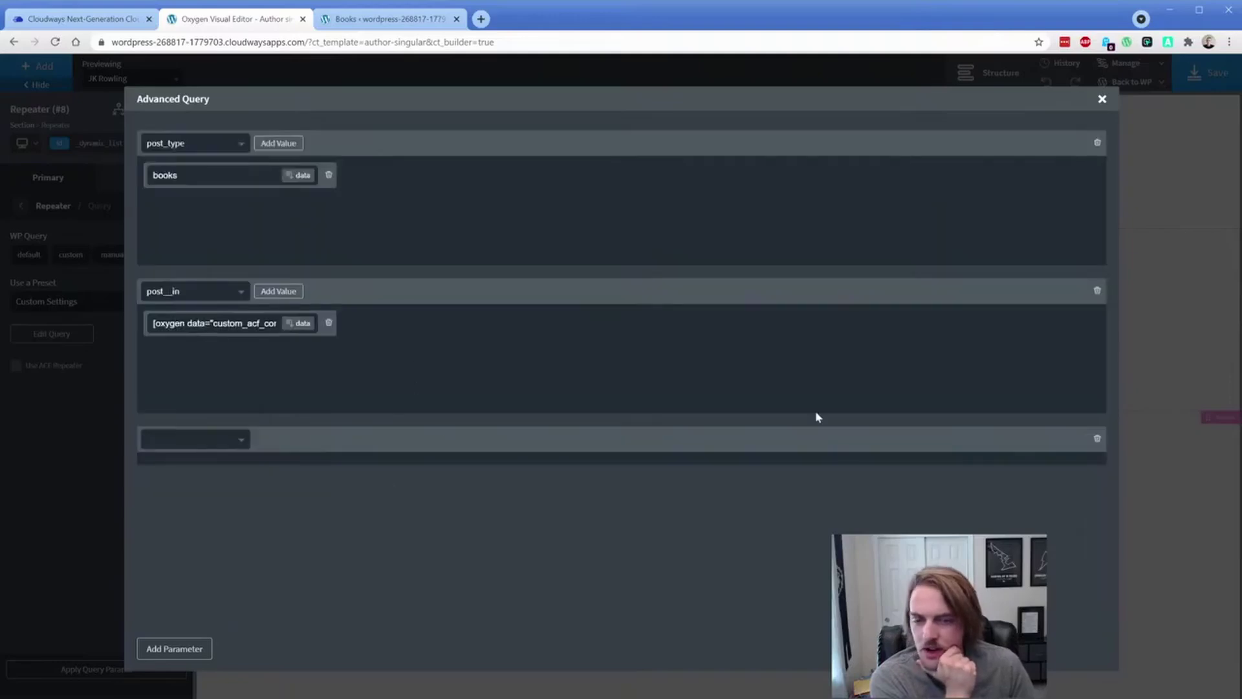
left_click(1098, 440)
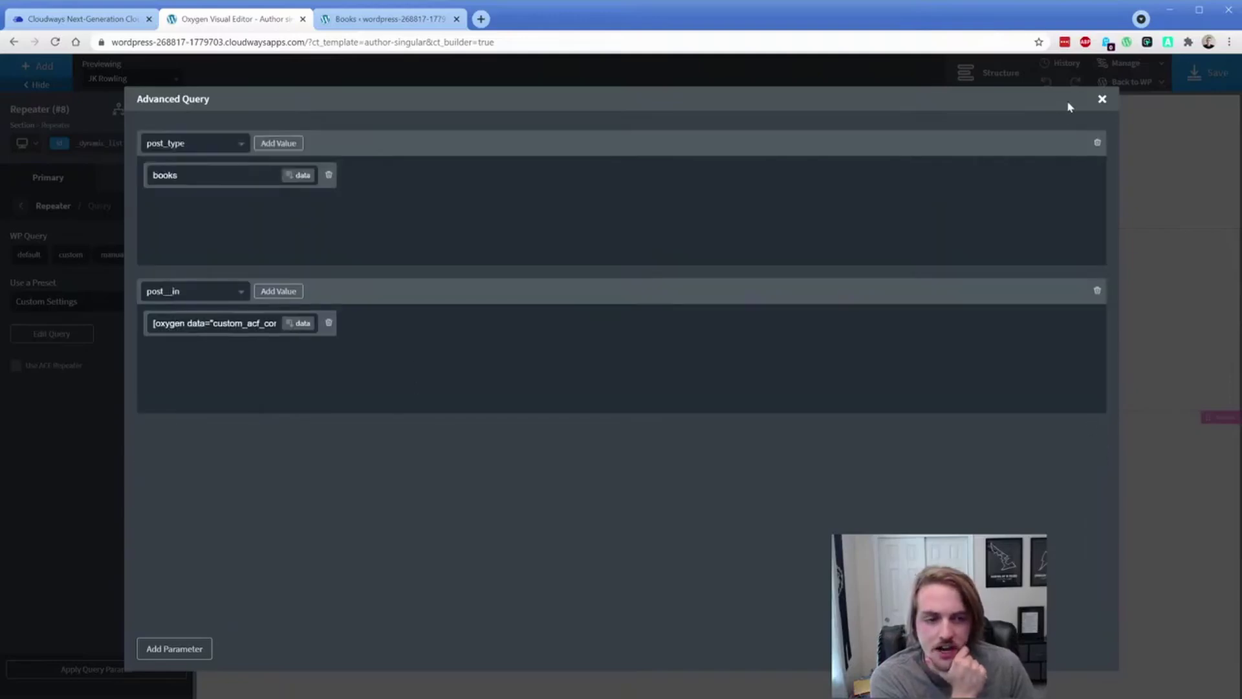
left_click(1102, 101)
Apply the query params and add a Text element showing each book's Post Title in the repeater row.
left_click(126, 677)
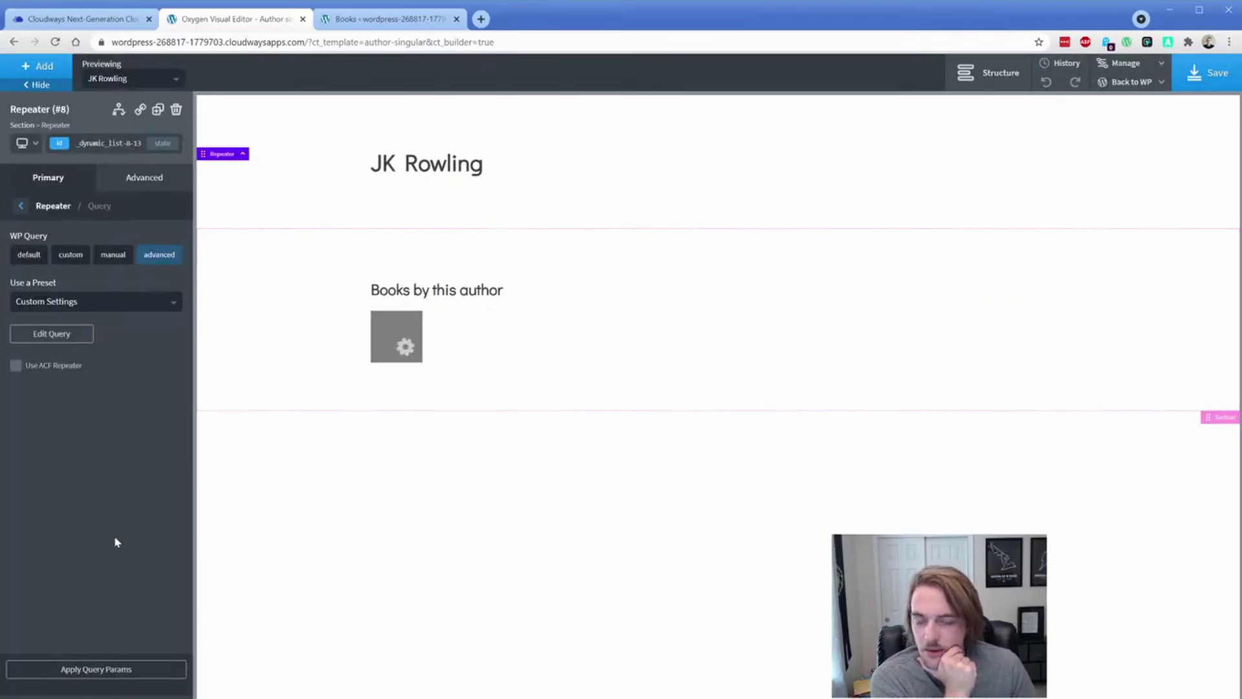
left_click(465, 346)
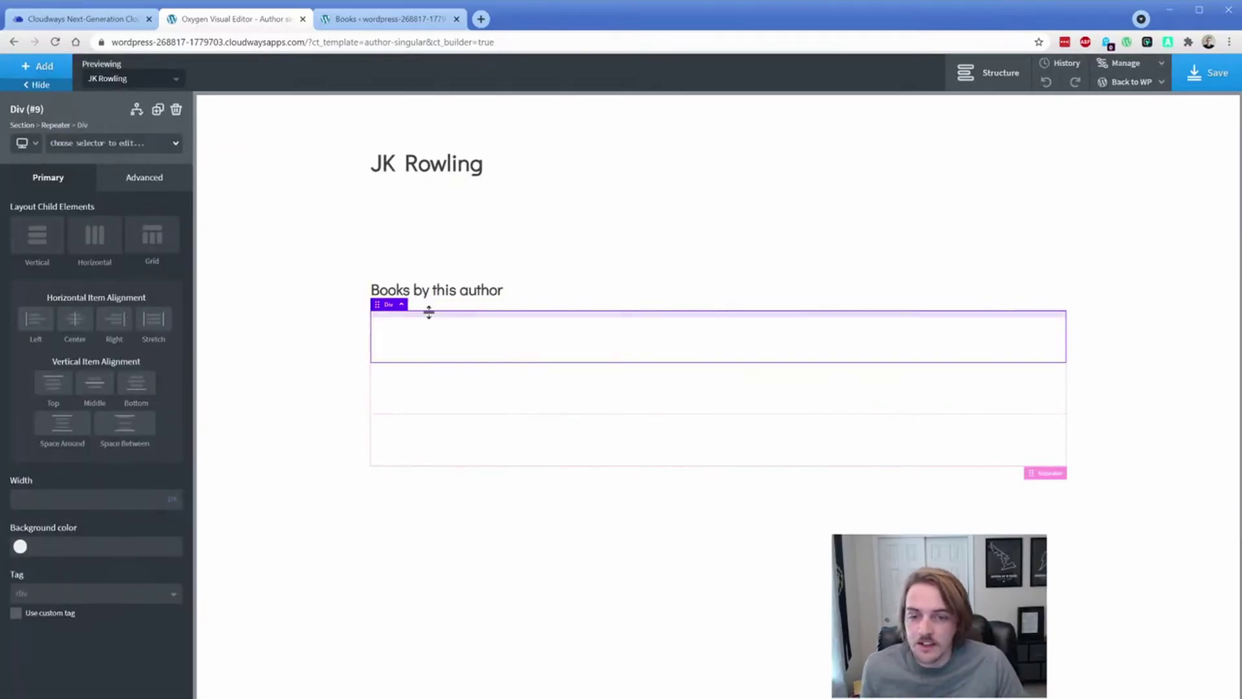
left_click(38, 66)
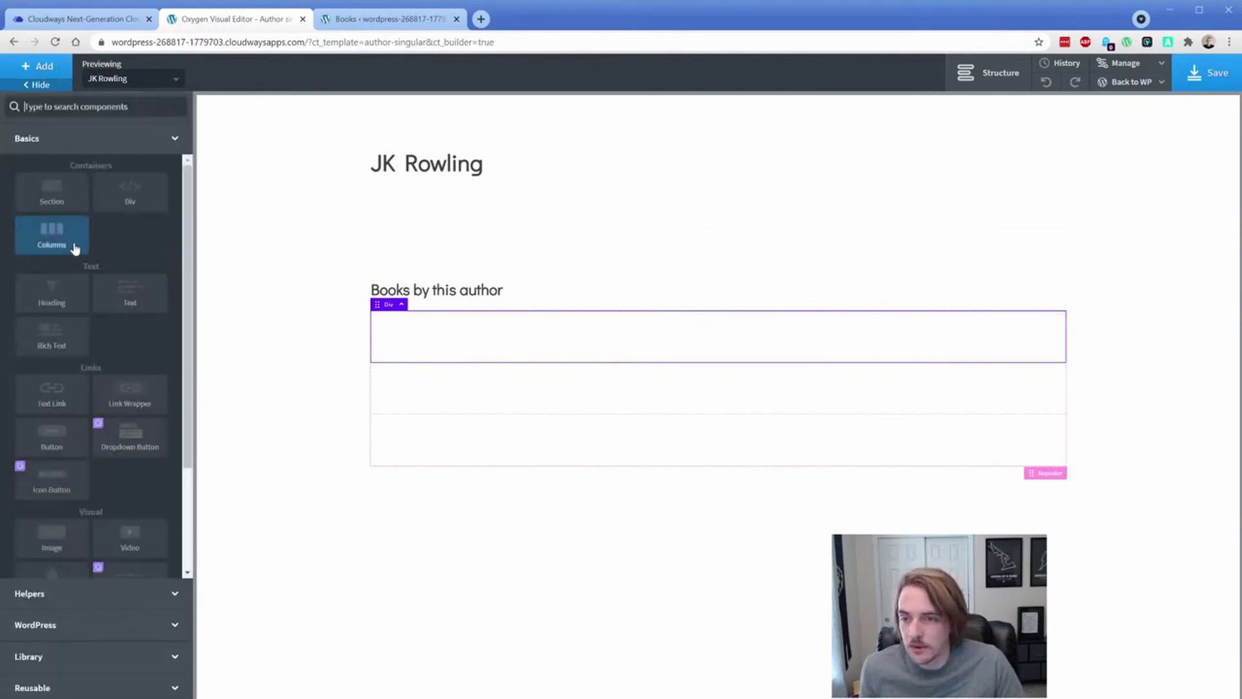
left_click(113, 287)
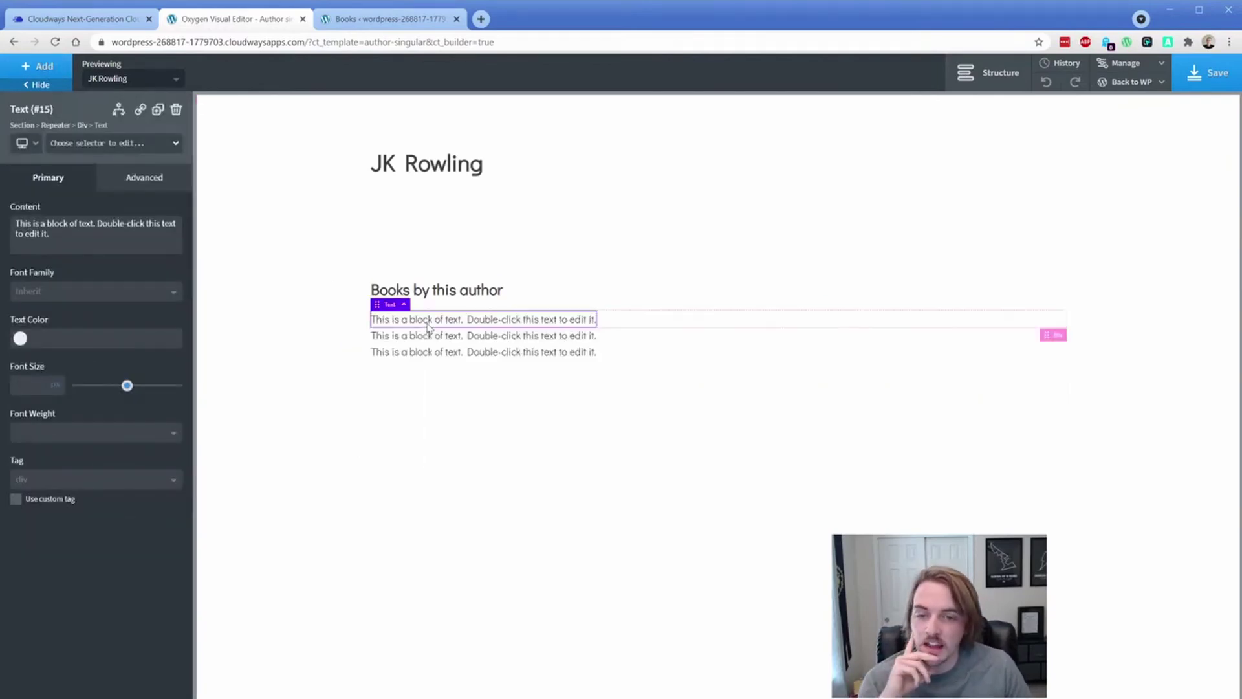
double_click(456, 319)
left_click(738, 73)
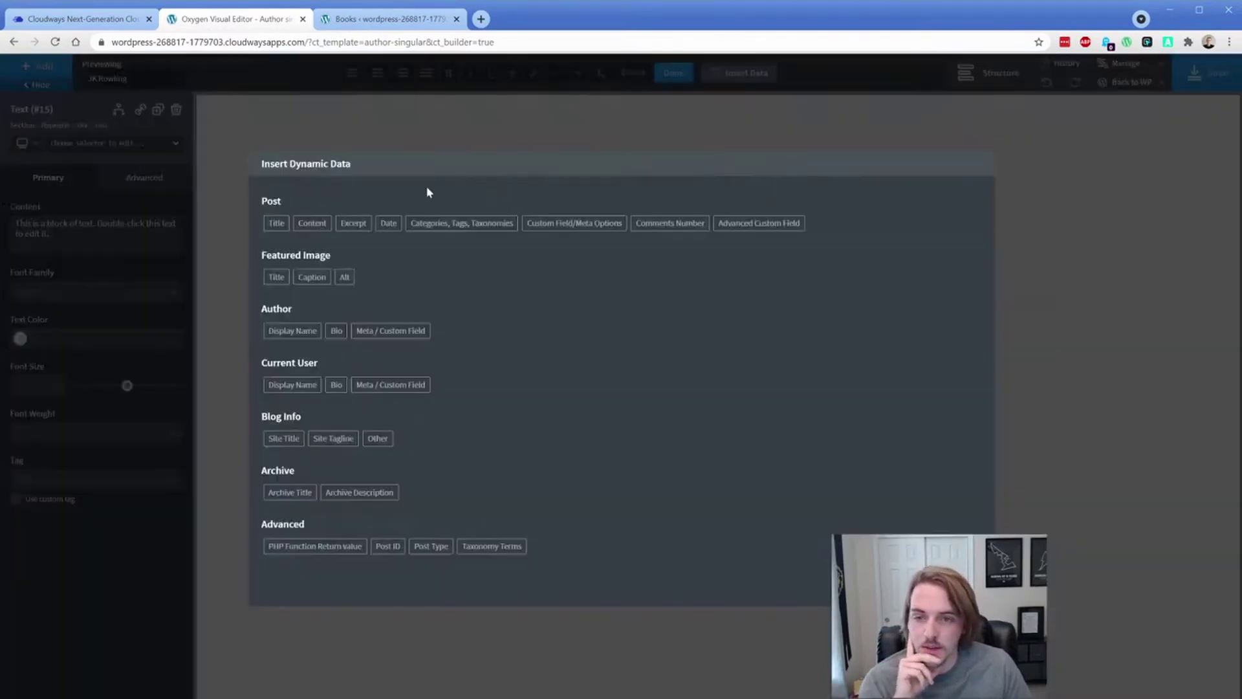
left_click(275, 223)
left_click(308, 371)
left_click(291, 310)
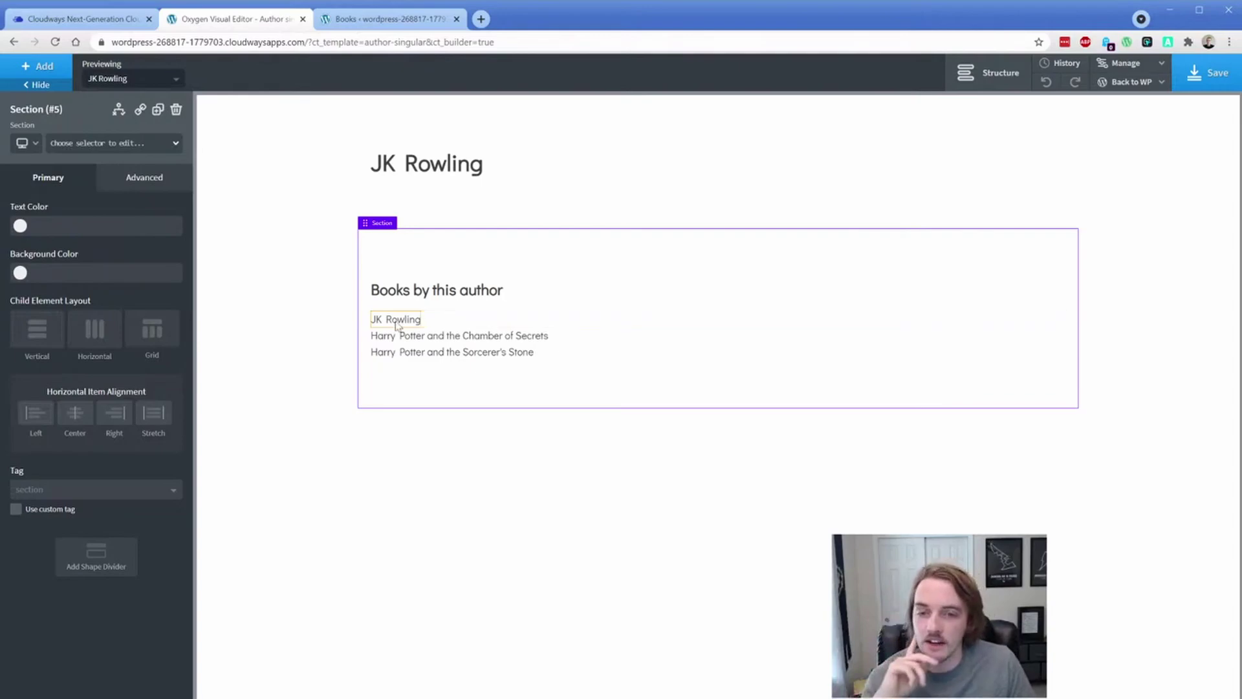
Save the template, check JK Rowling's live page lists three book titles, and open Edit Author.
left_click(1197, 68)
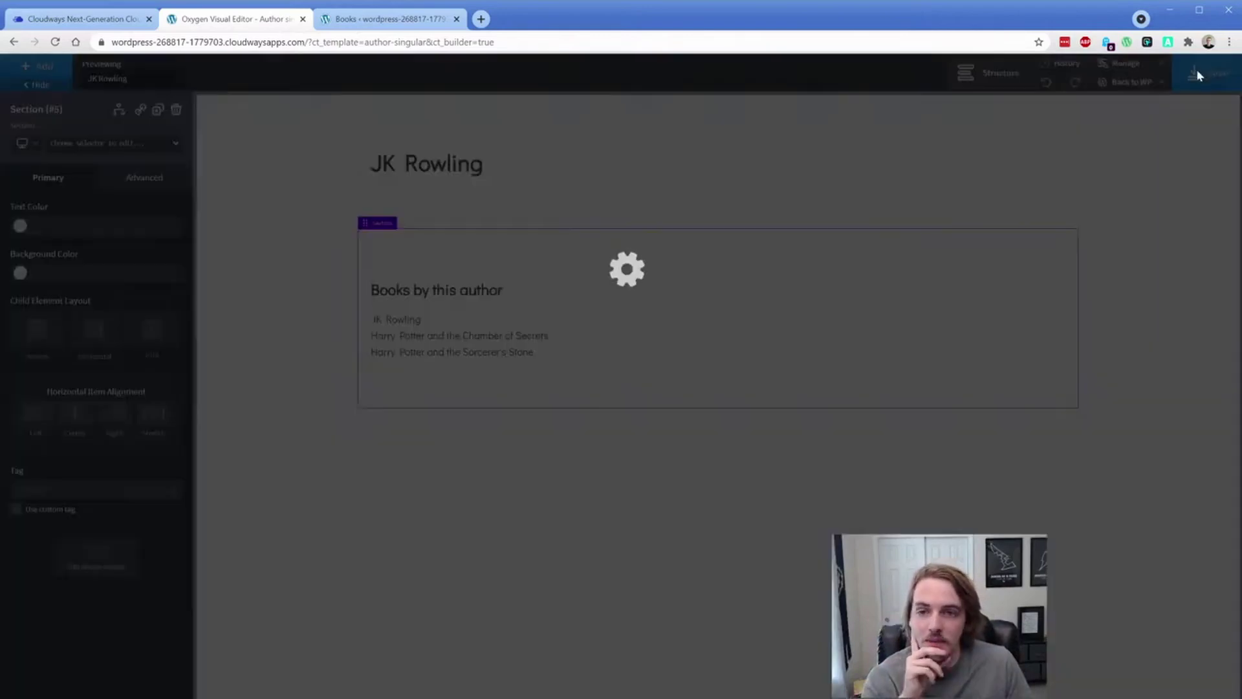
left_click(1132, 82)
left_click(1131, 122)
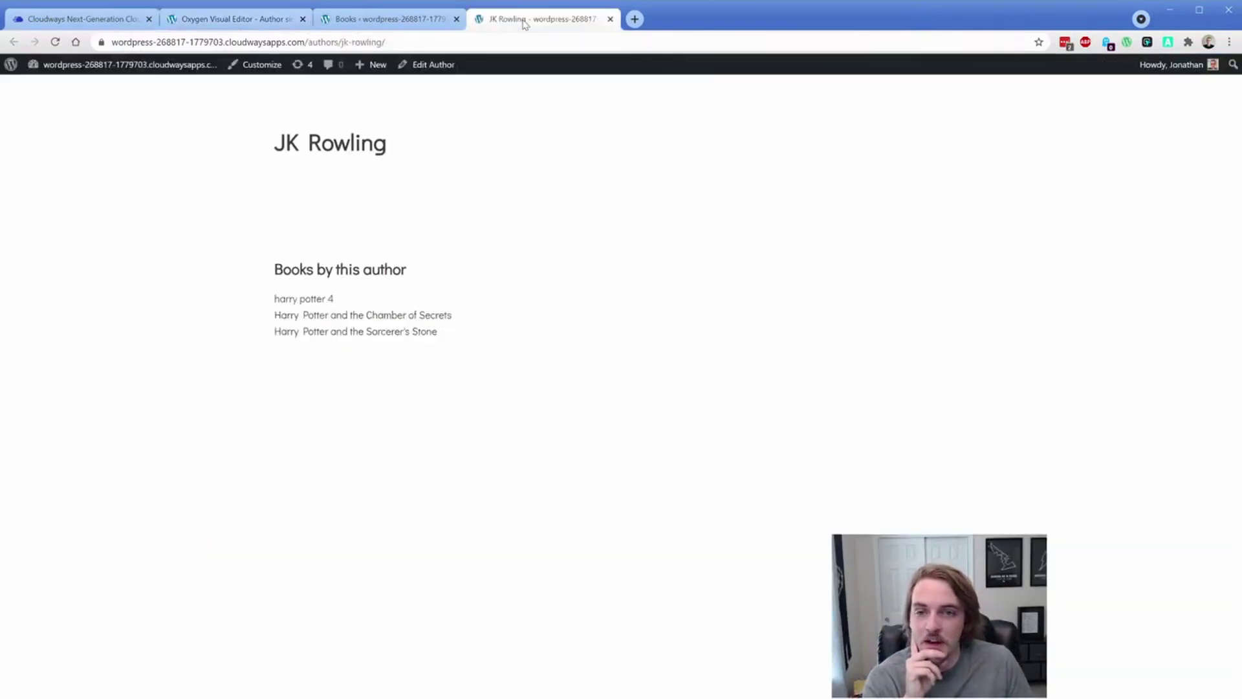
mouse_move(292, 300)
left_mouse_down()
mouse_move(448, 337)
mouse_move(274, 296)
left_mouse_up()
left_click(296, 299)
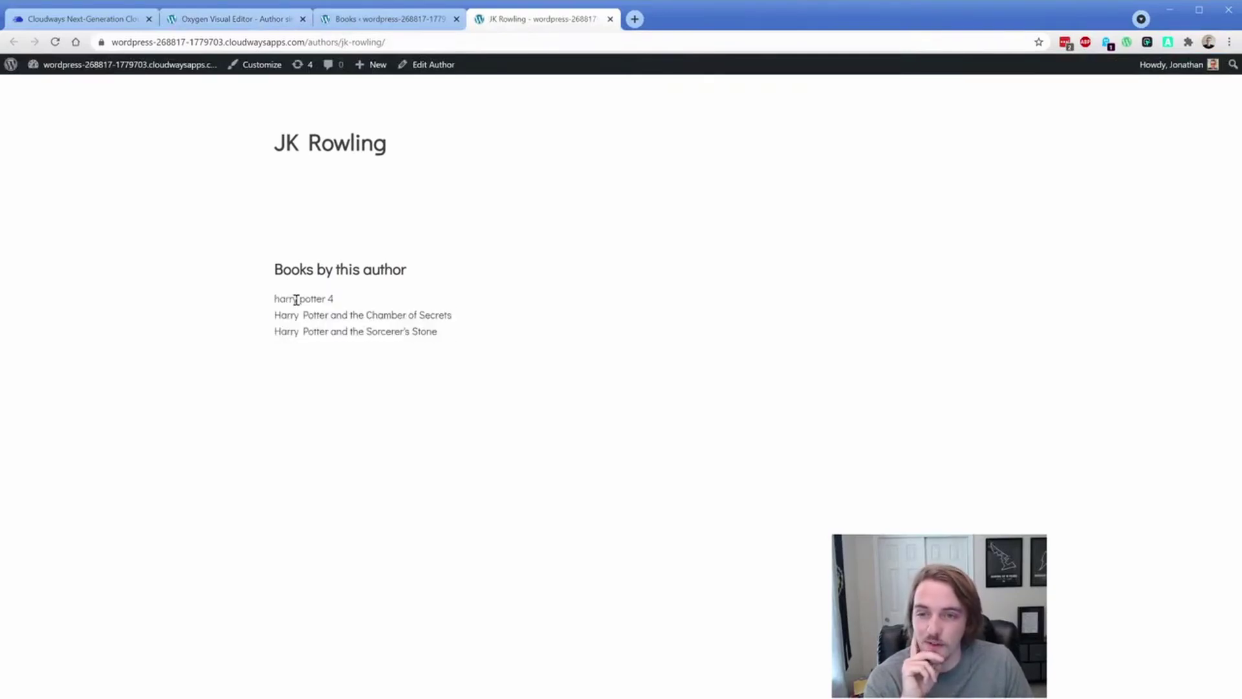
middle_click(437, 70)
left_click(678, 23)
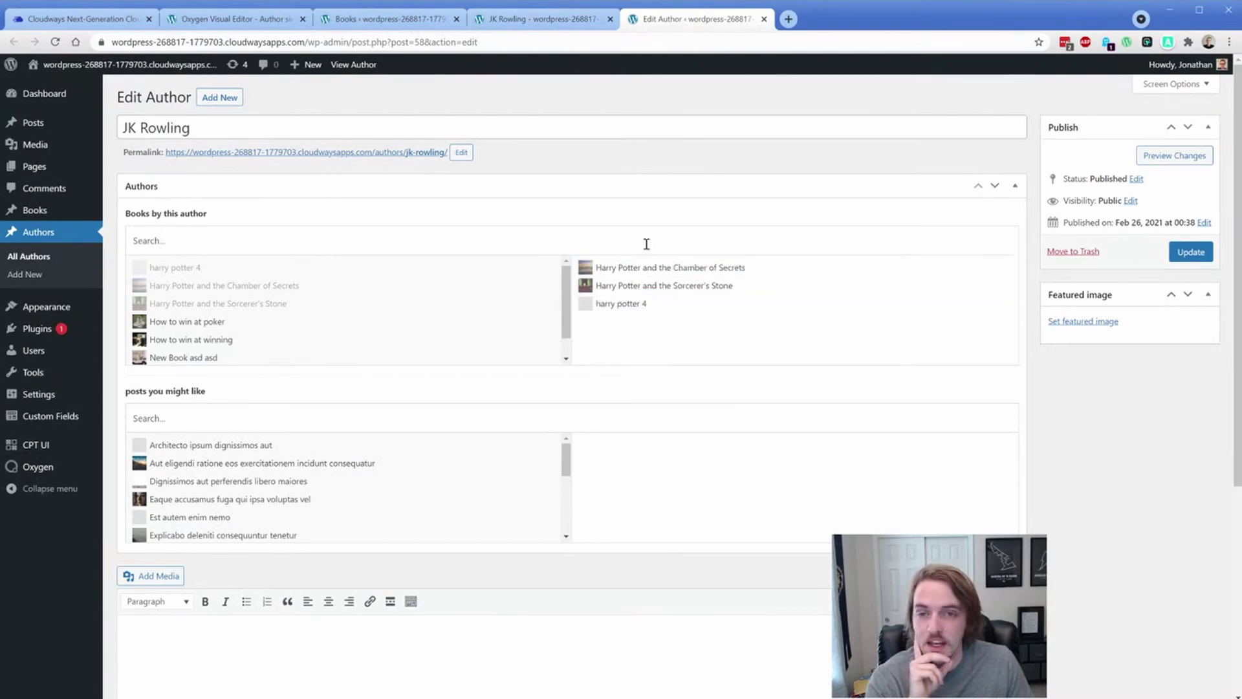
Add an Image element to the book row, sourced from the book's featured image.
left_click(246, 21)
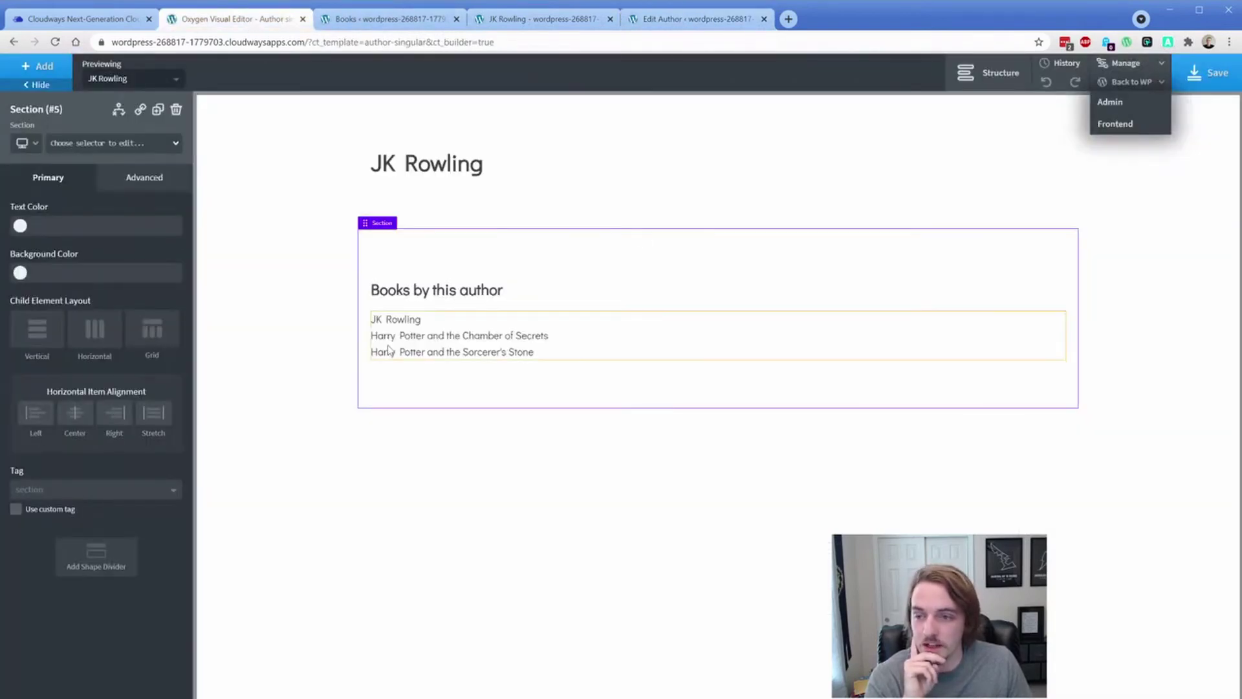
left_click(428, 320)
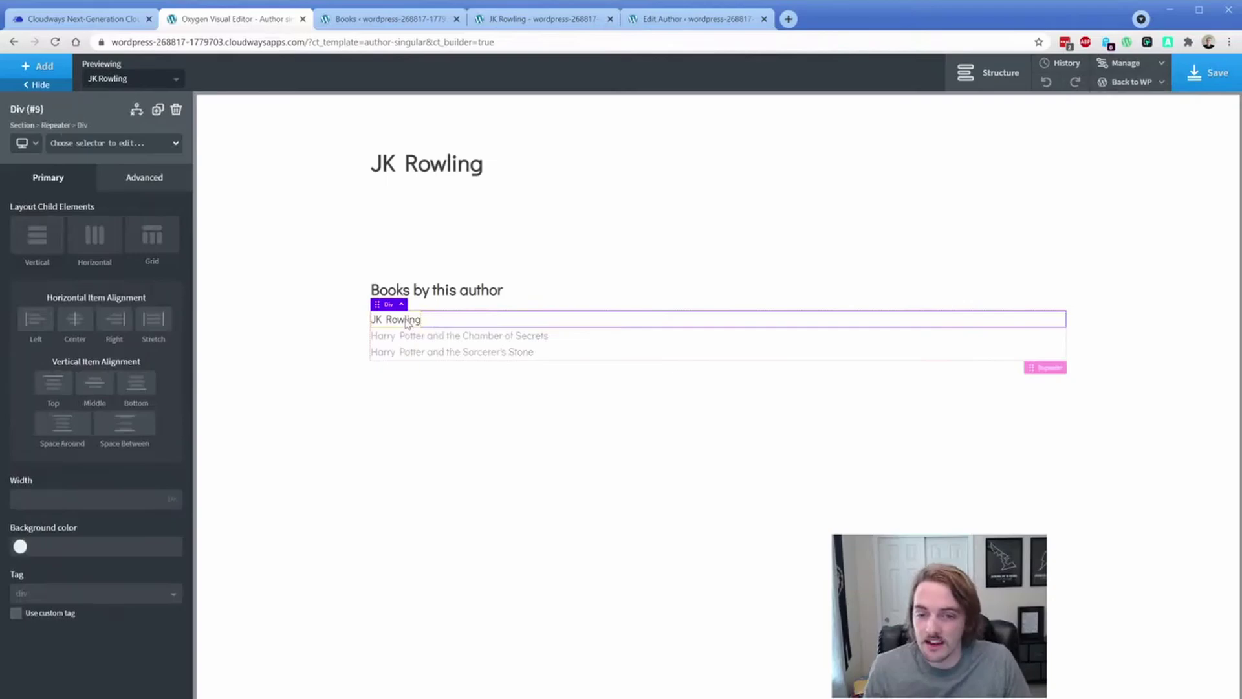
left_click(44, 67)
type("ima")
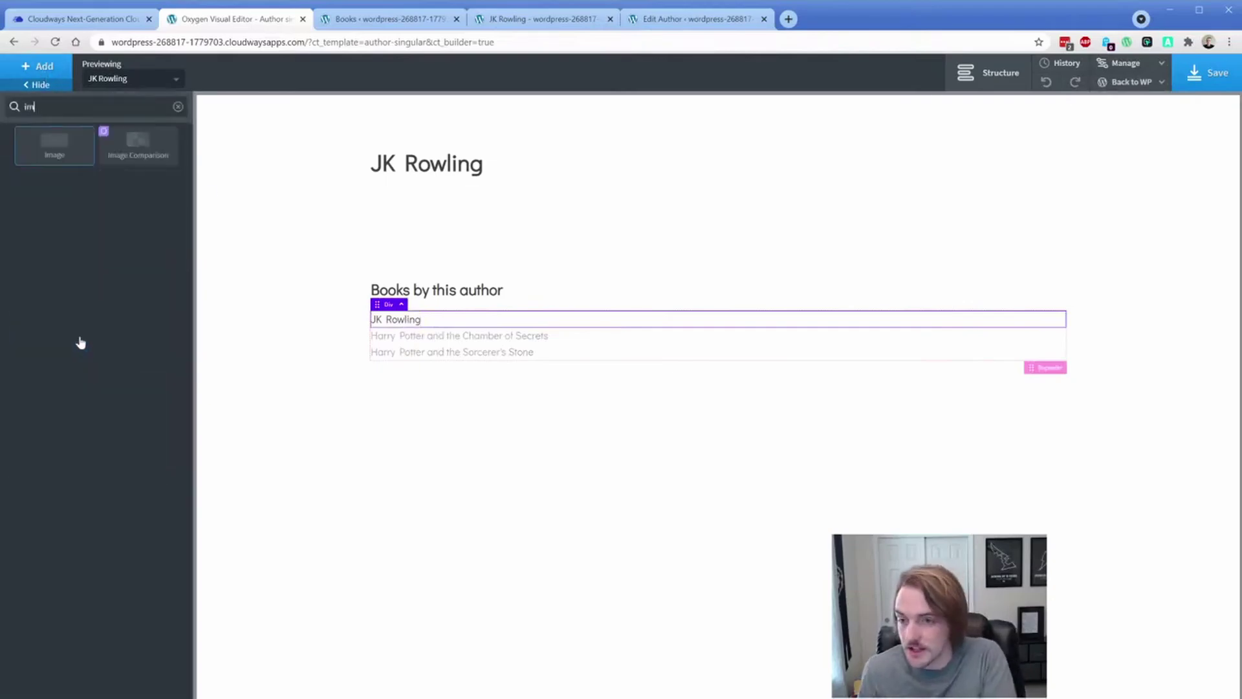
key("Return")
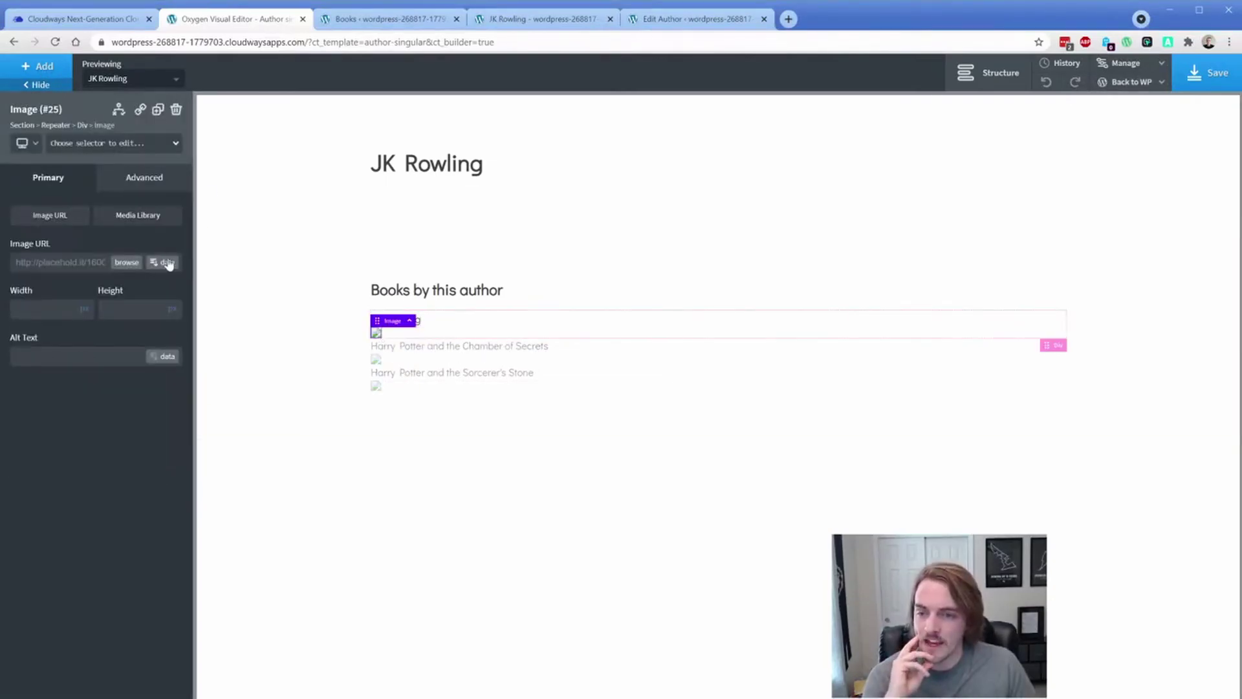
left_click(162, 262)
left_click(296, 227)
left_click(307, 236)
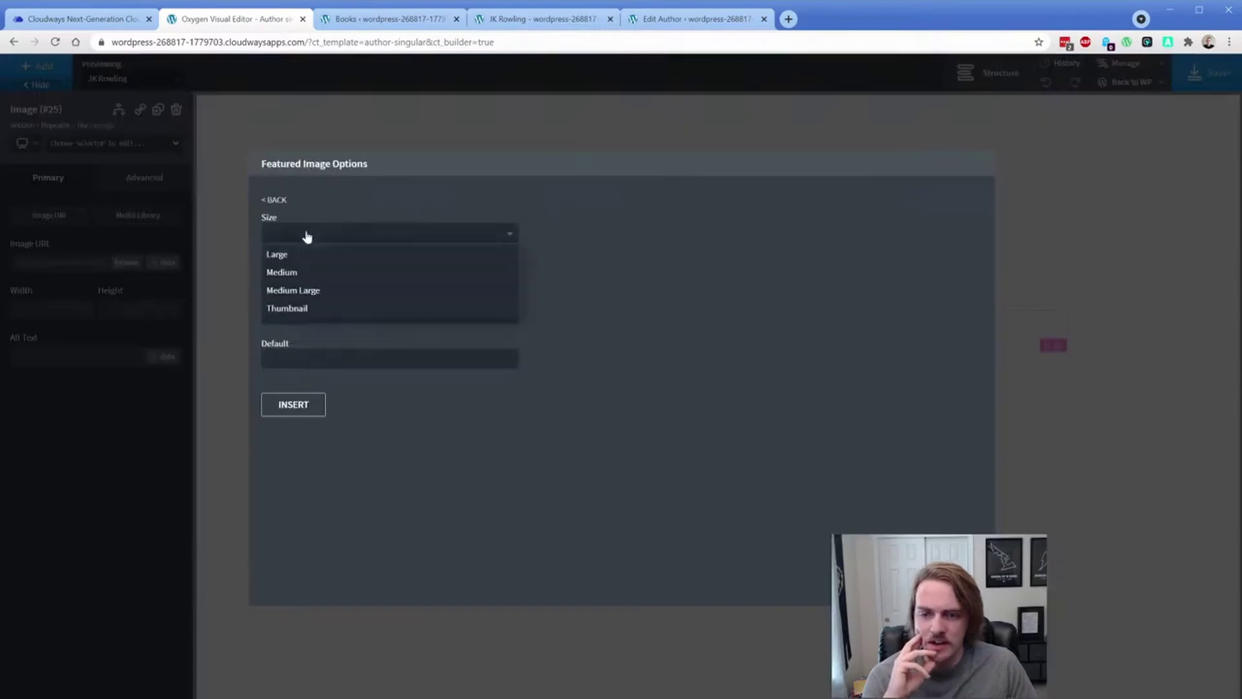
left_click(307, 237)
left_click(296, 404)
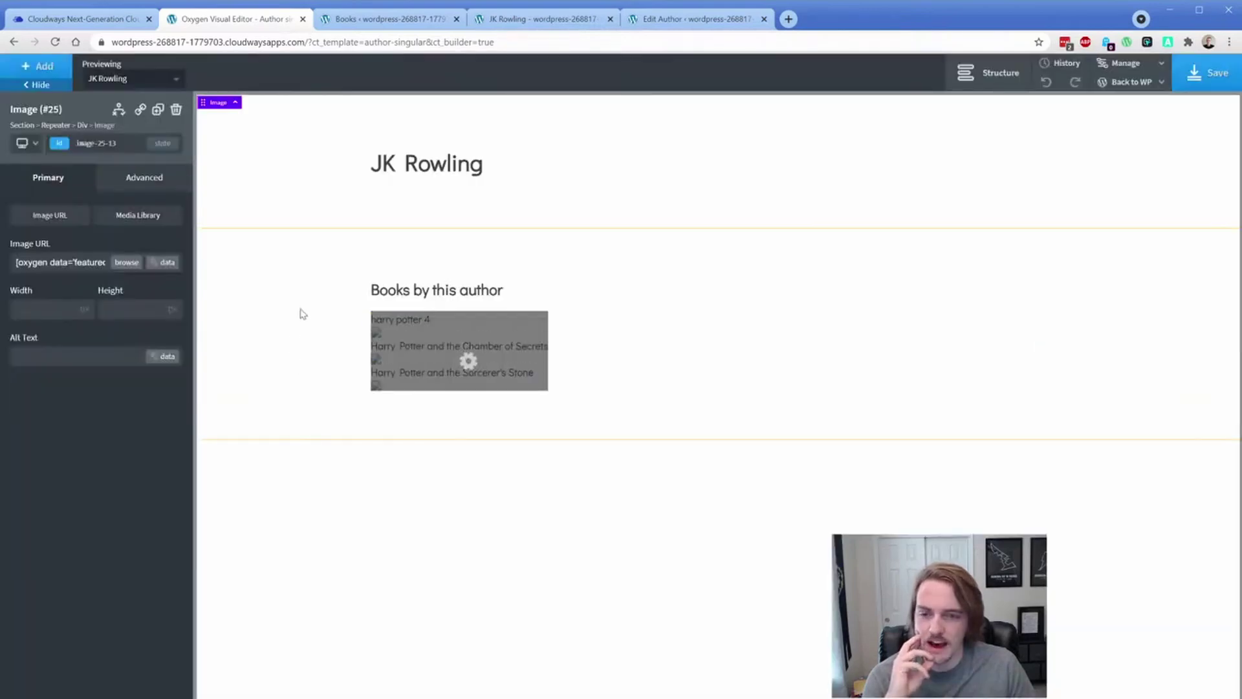
Review the featured images rendered under each title and save the author template.
left_click(299, 313)
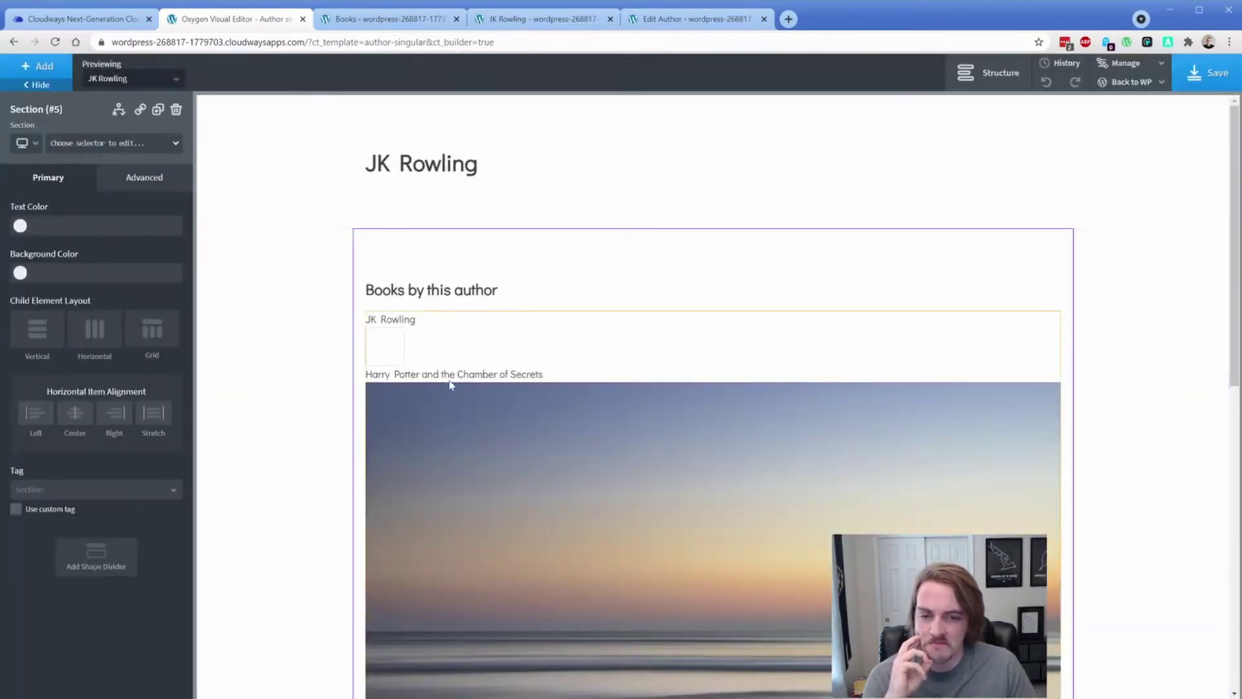
scroll(461, 400, "down", 10)
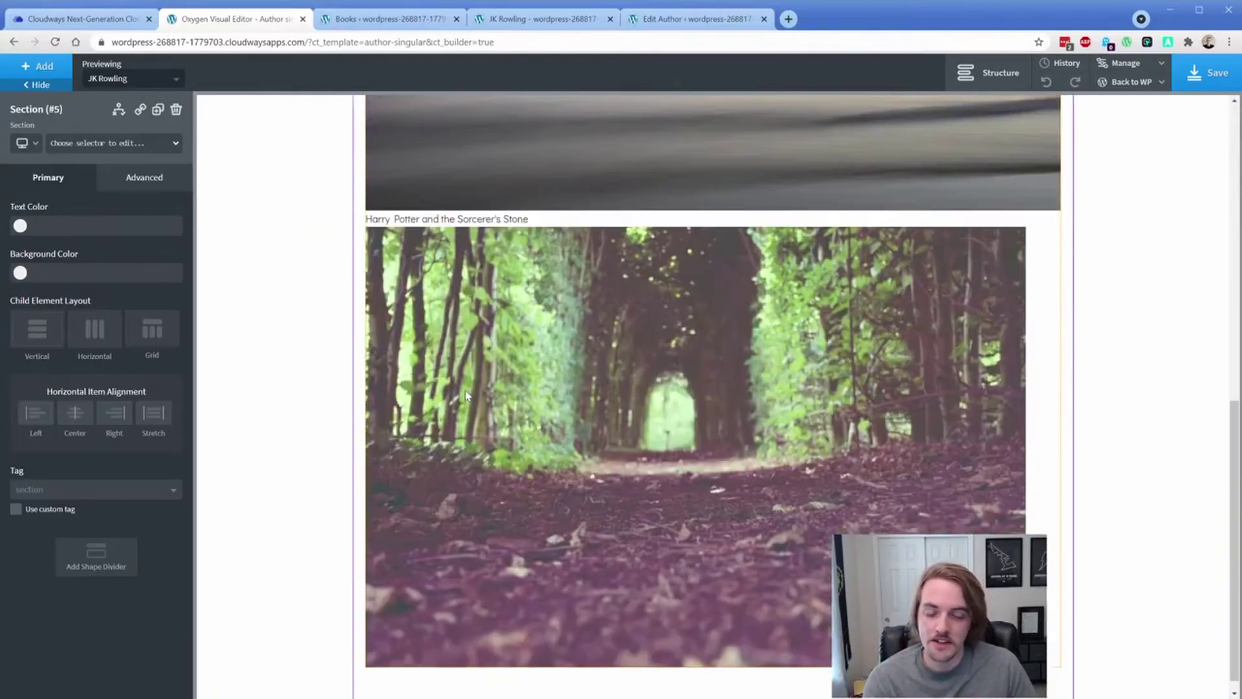
scroll(489, 346, "up", 10)
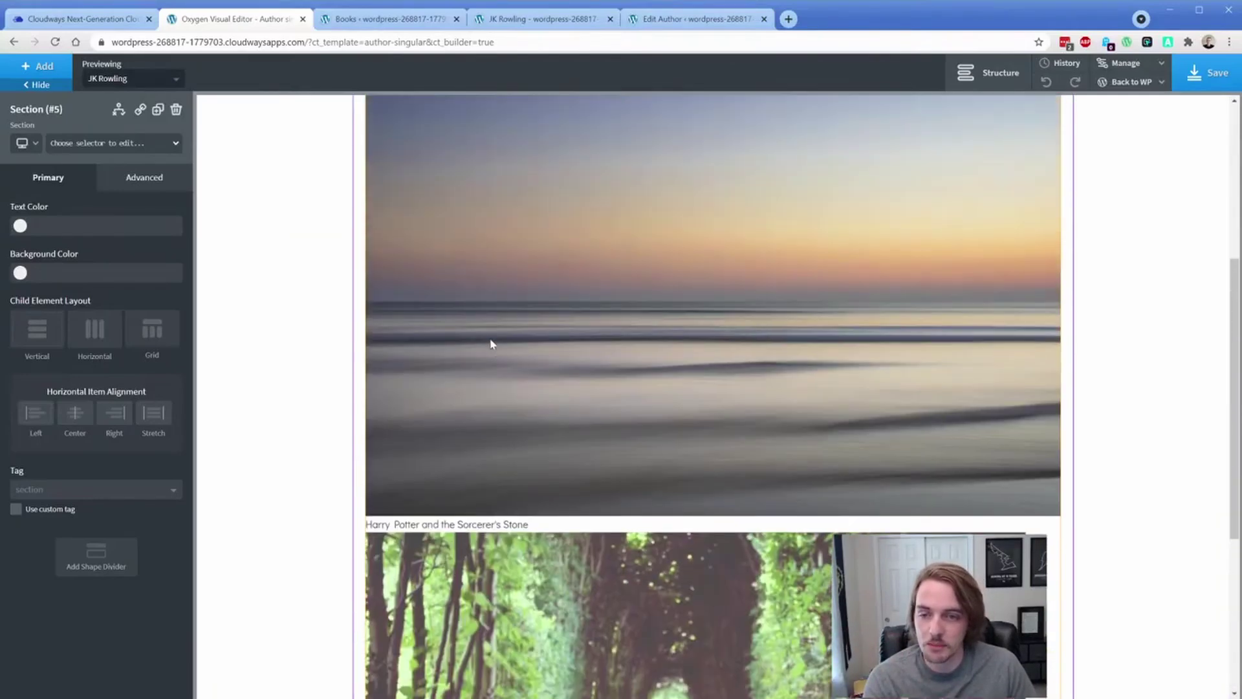
left_click(1211, 74)
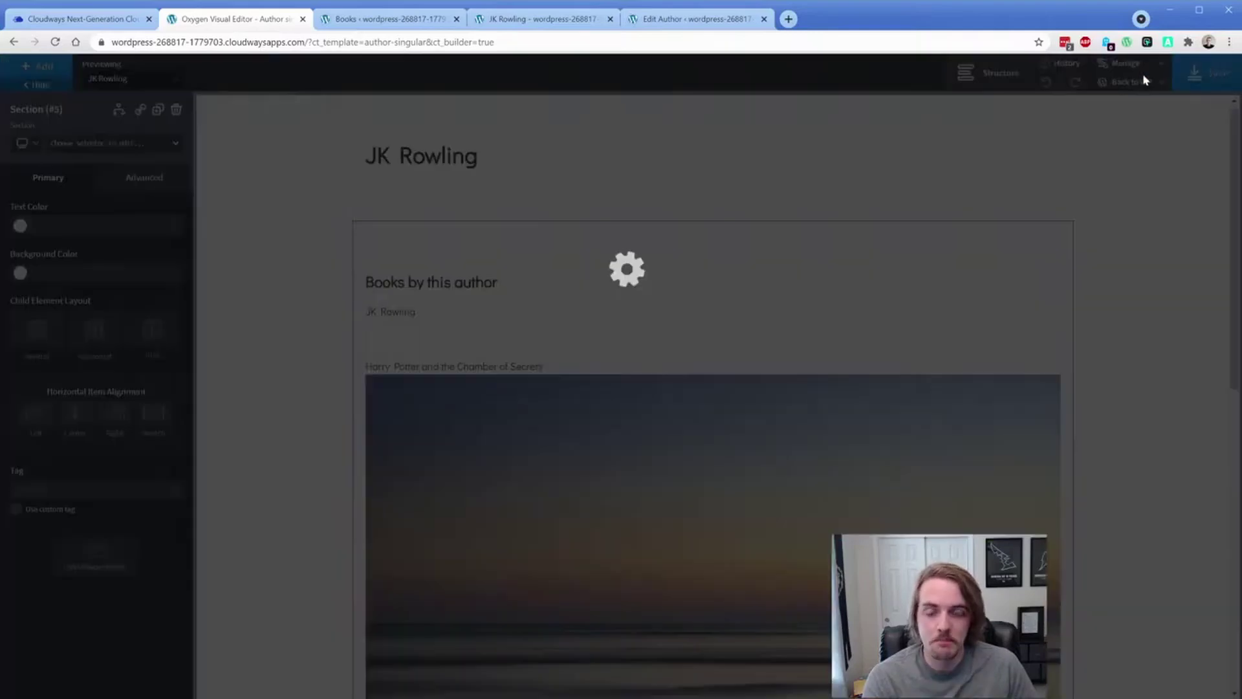
Check the Edit Author page and the live JK Rowling page showing book images, then return to Oxygen.
left_click(689, 19)
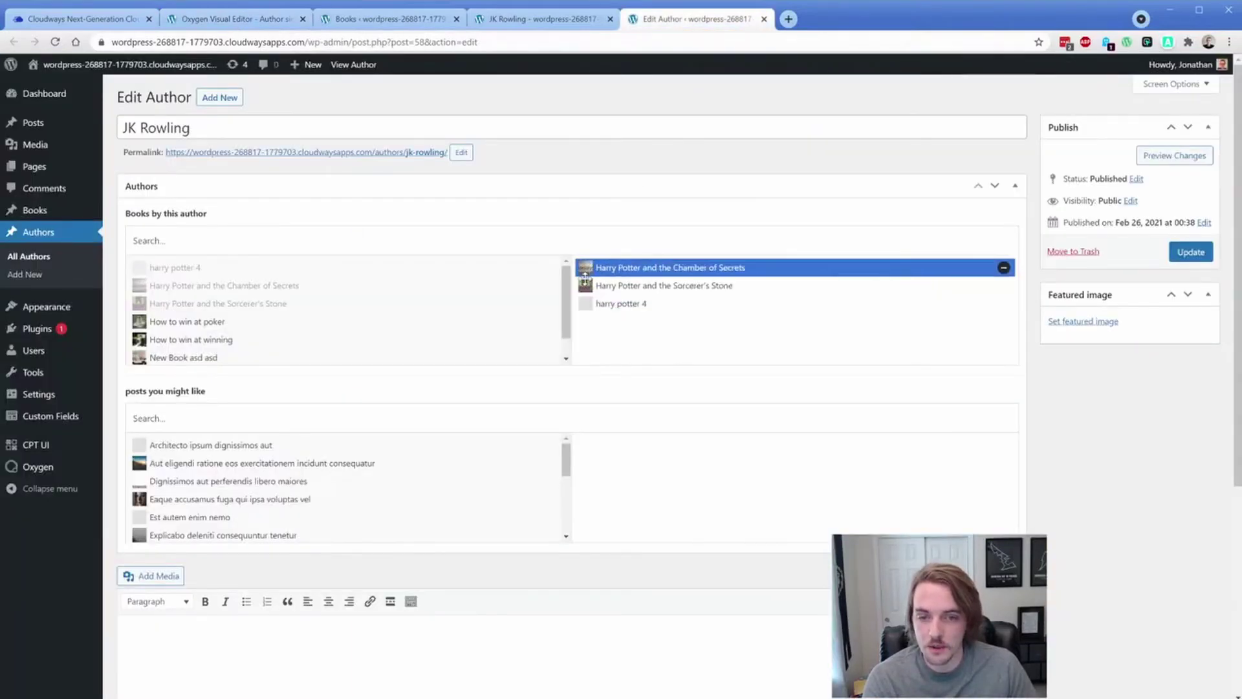
left_click(537, 18)
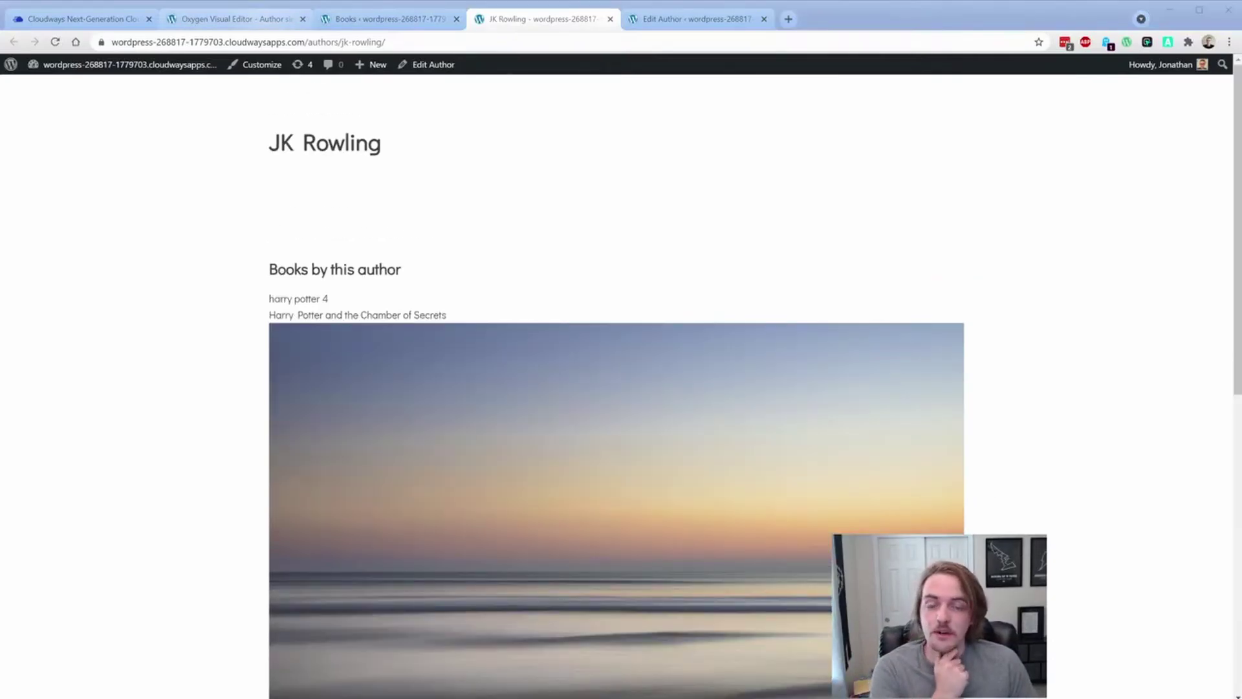
key("ctrl+2")
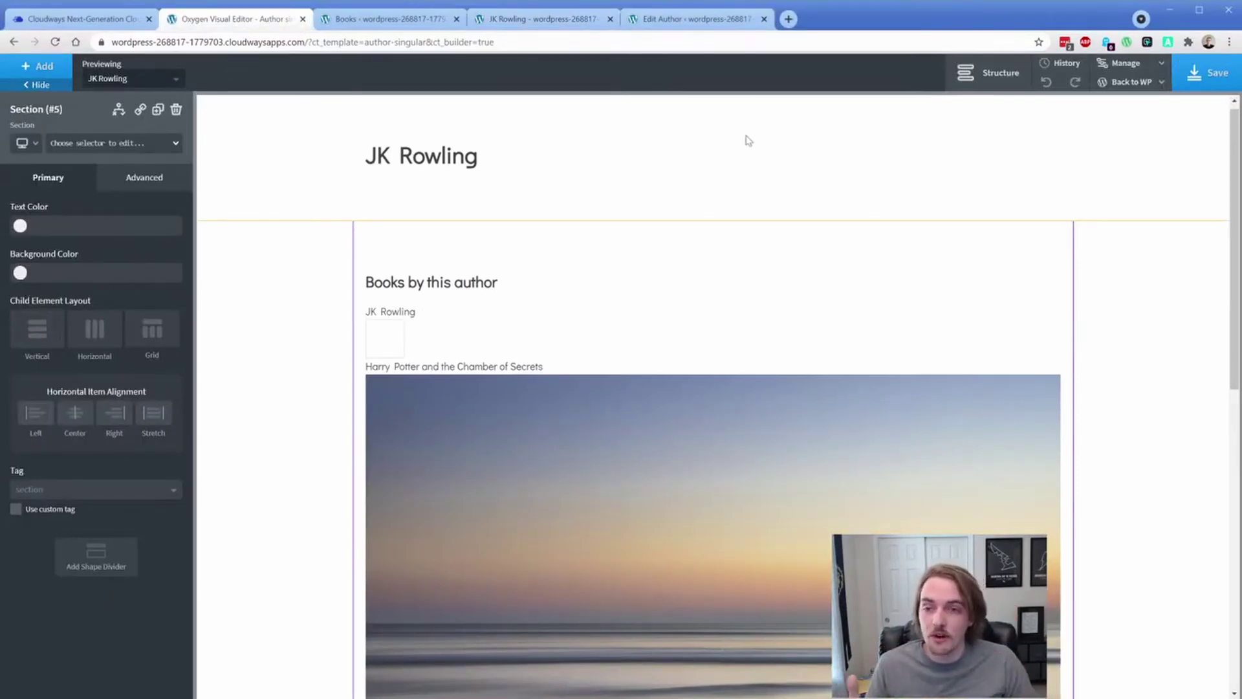
Delete the Author archive template's old shortcodes in WordPress admin and update it.
left_click(1135, 102)
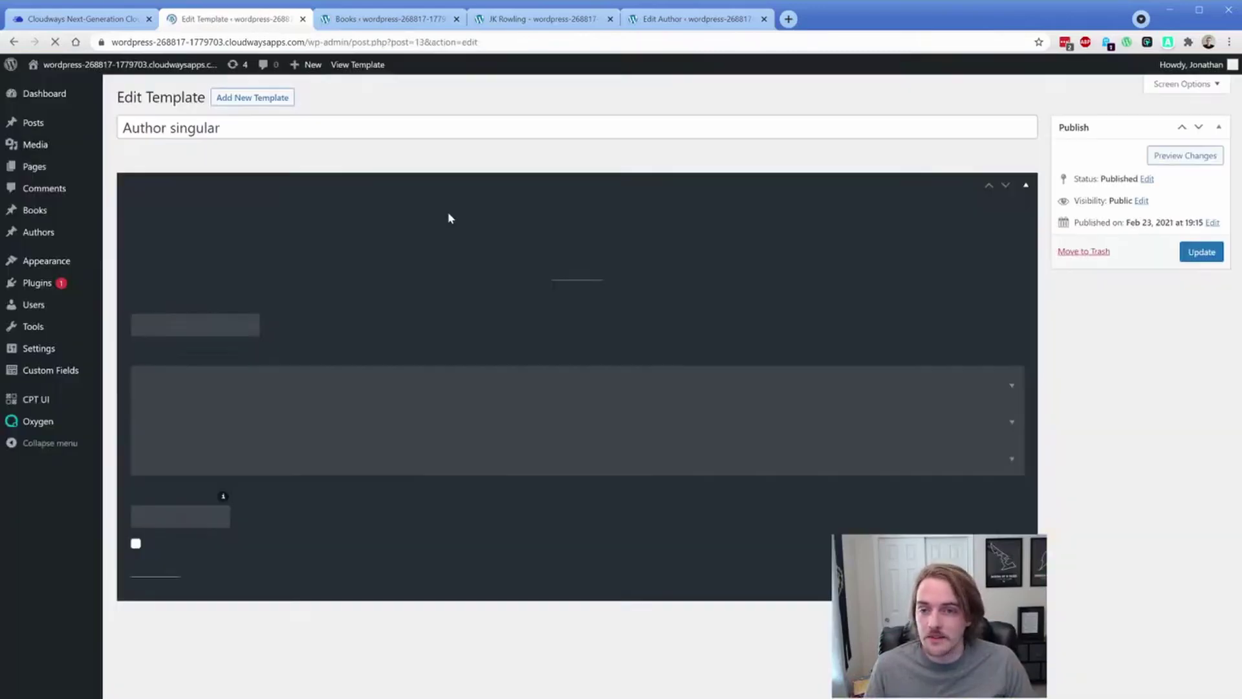
mouse_move(24, 428)
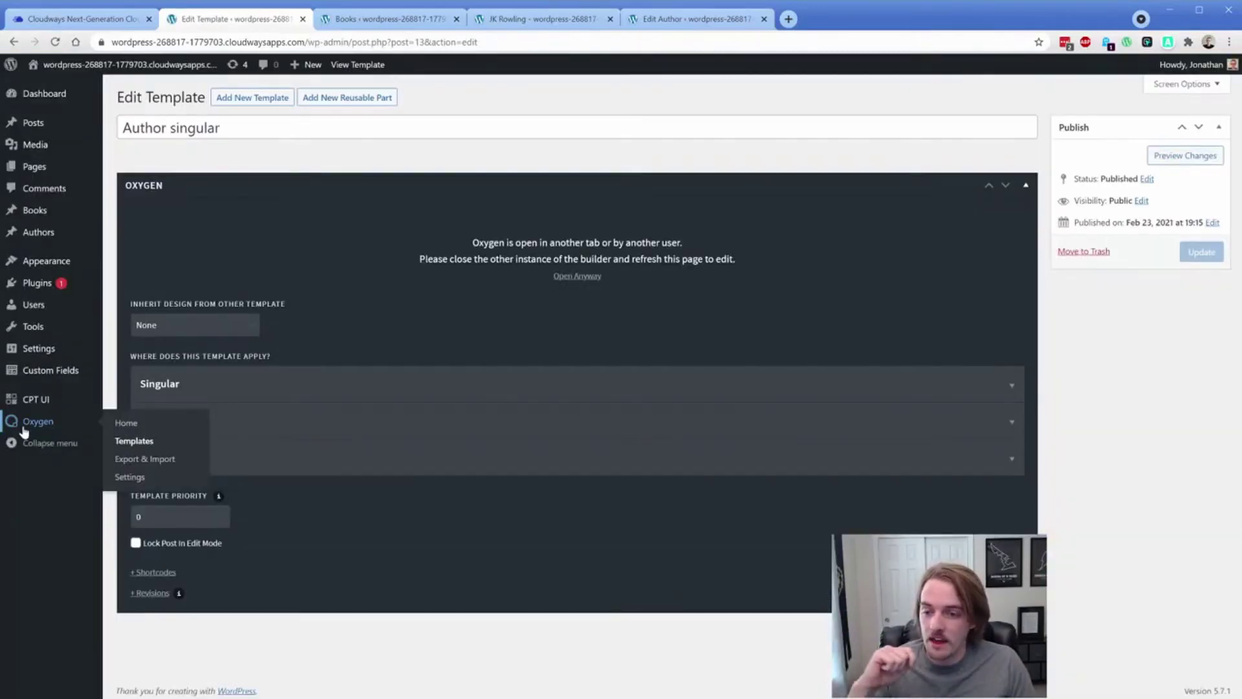
left_click(131, 440)
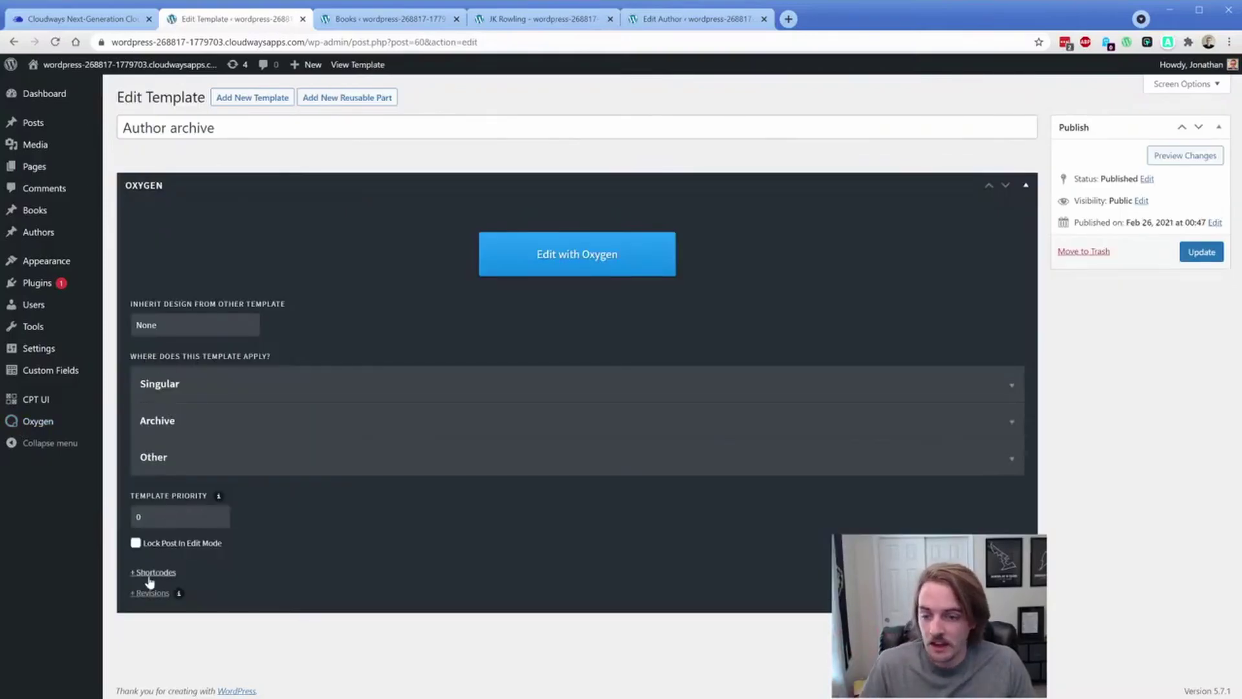
left_click(154, 572)
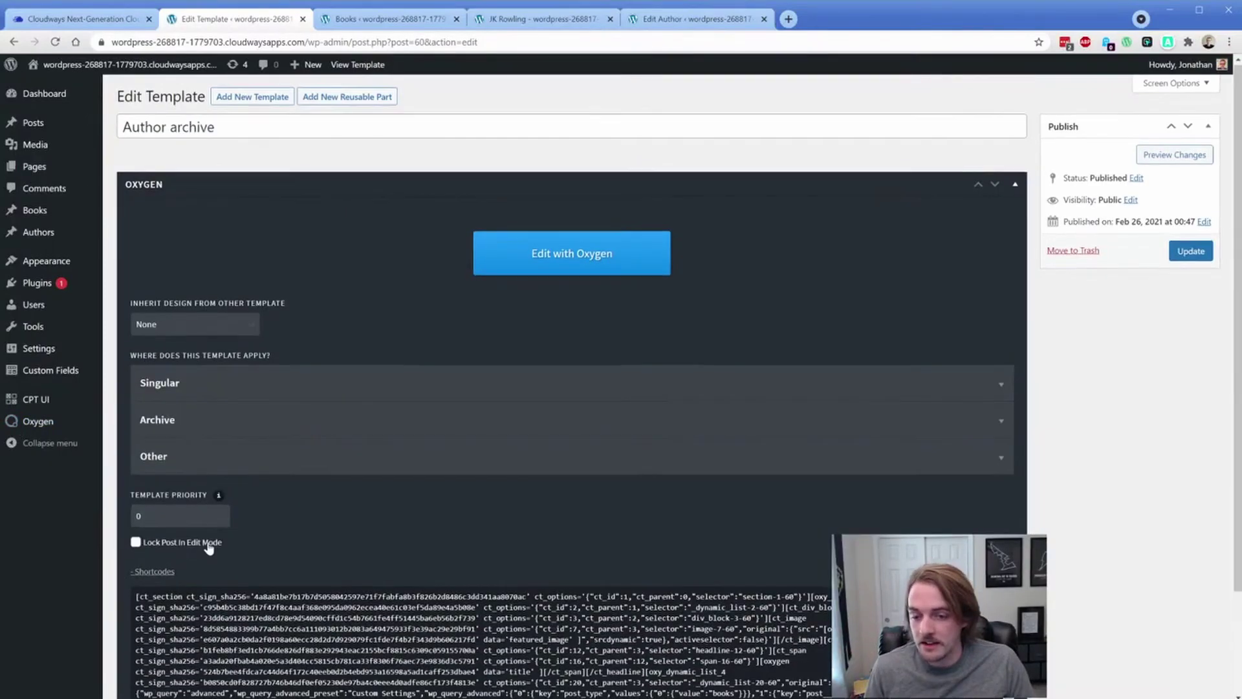
scroll(208, 548, "down", 2)
left_click(566, 452)
key("ctrl+a")
key("Delete")
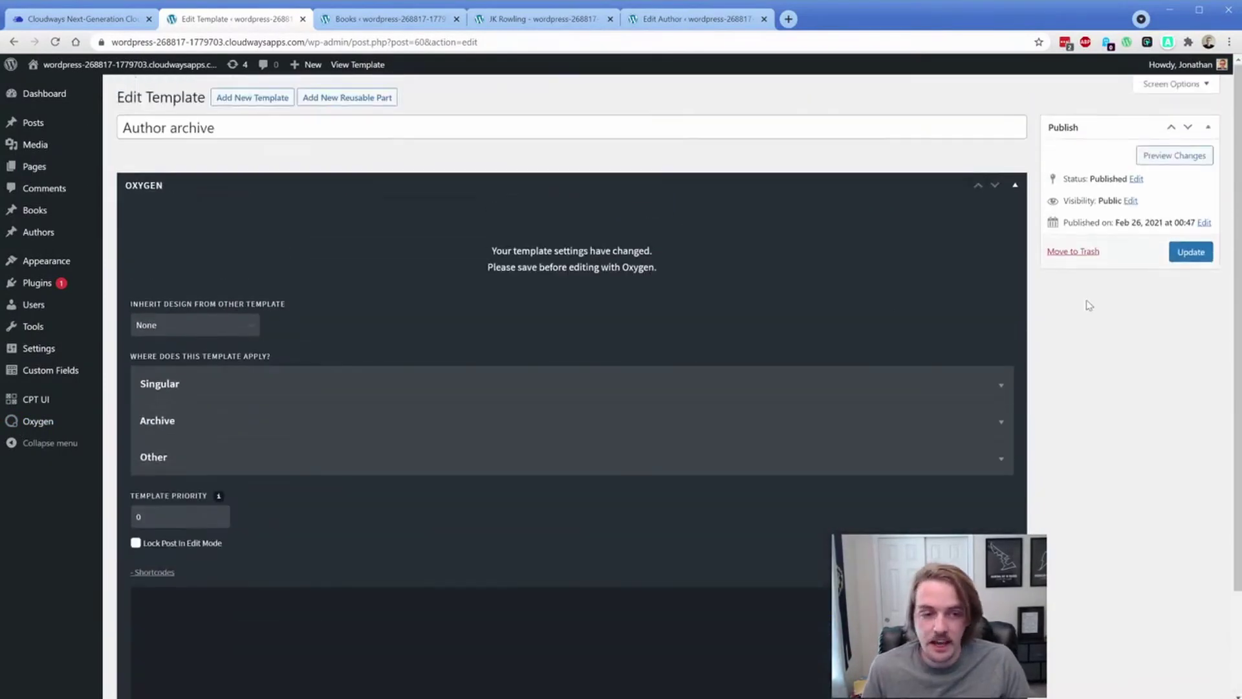
left_click(1189, 252)
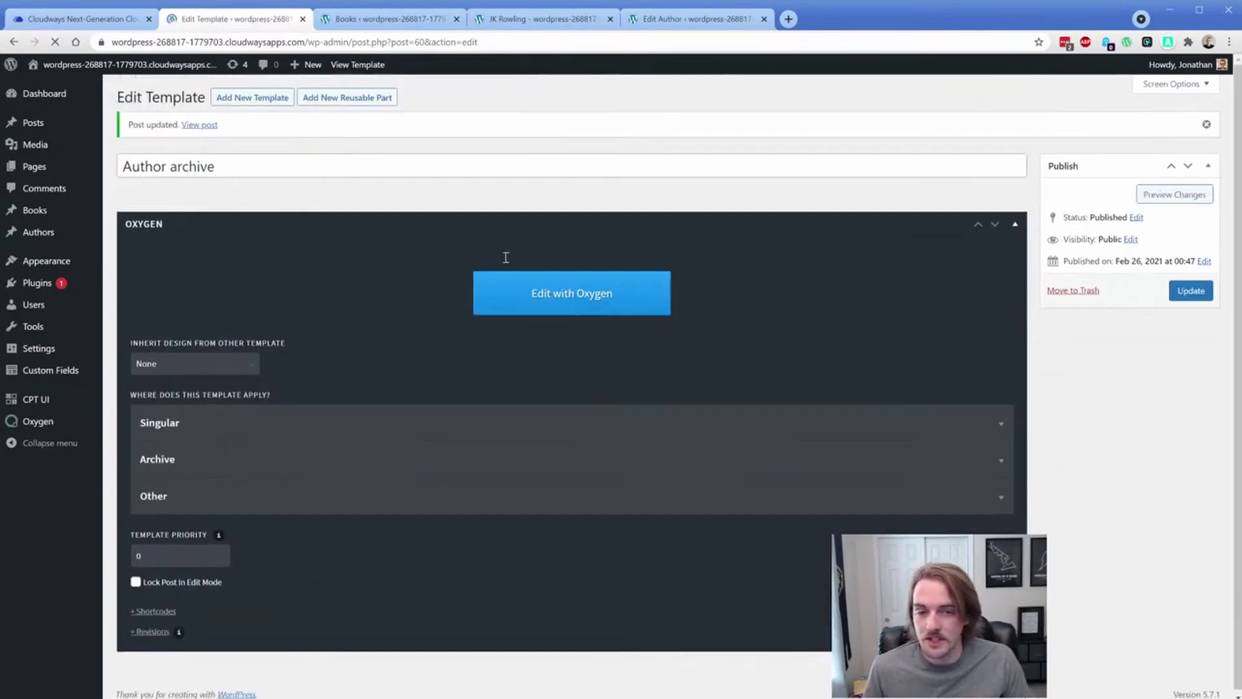
Open the Author archive template in Oxygen, closing the leftover author front-end tabs.
left_click(531, 297)
left_click(511, 18)
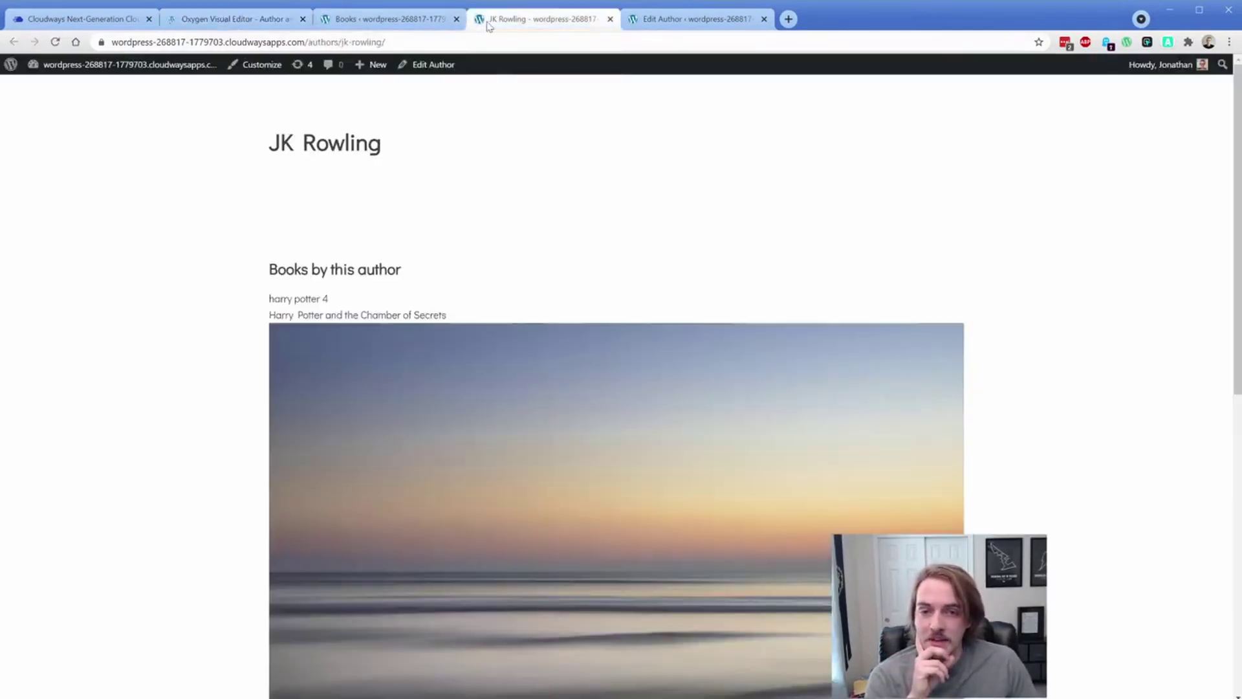
left_click(457, 19)
left_click(456, 19)
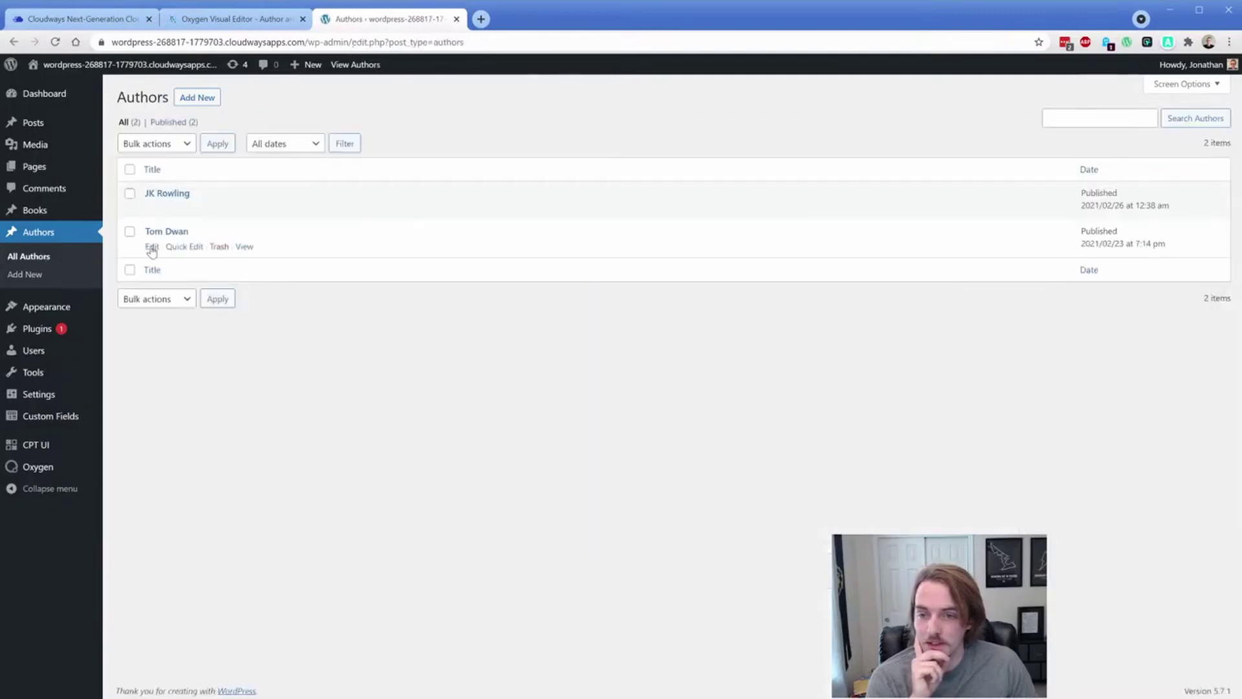
left_click(153, 247)
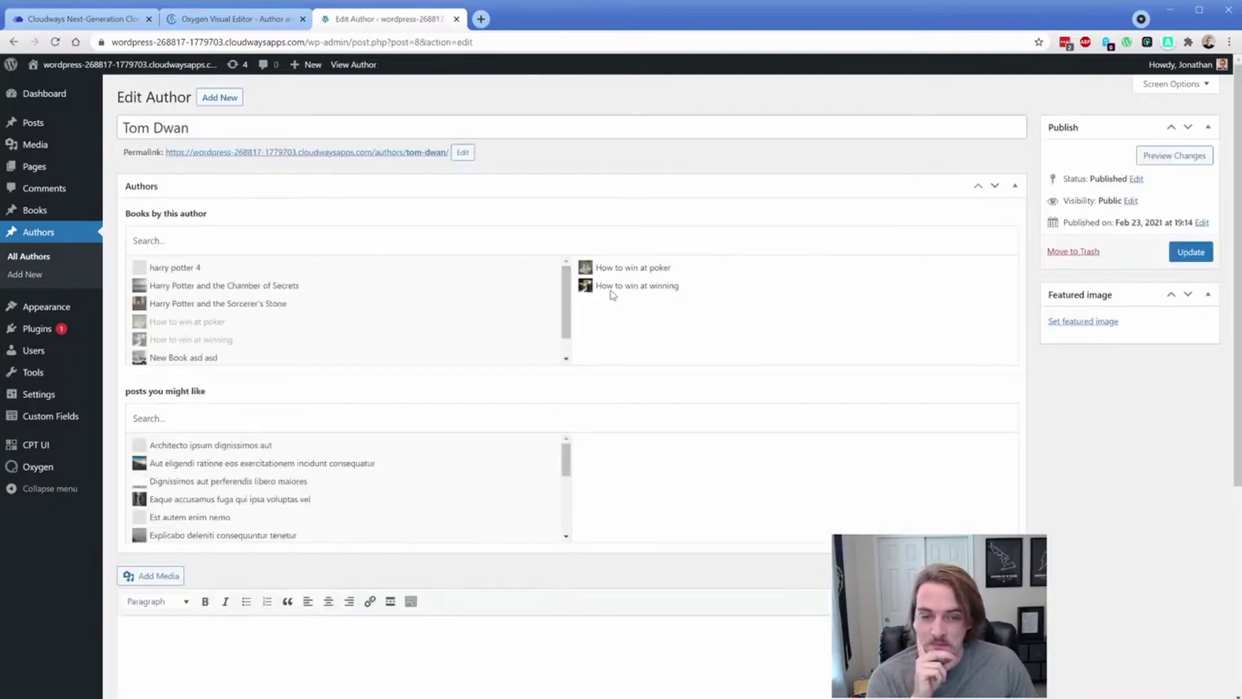
left_click(234, 19)
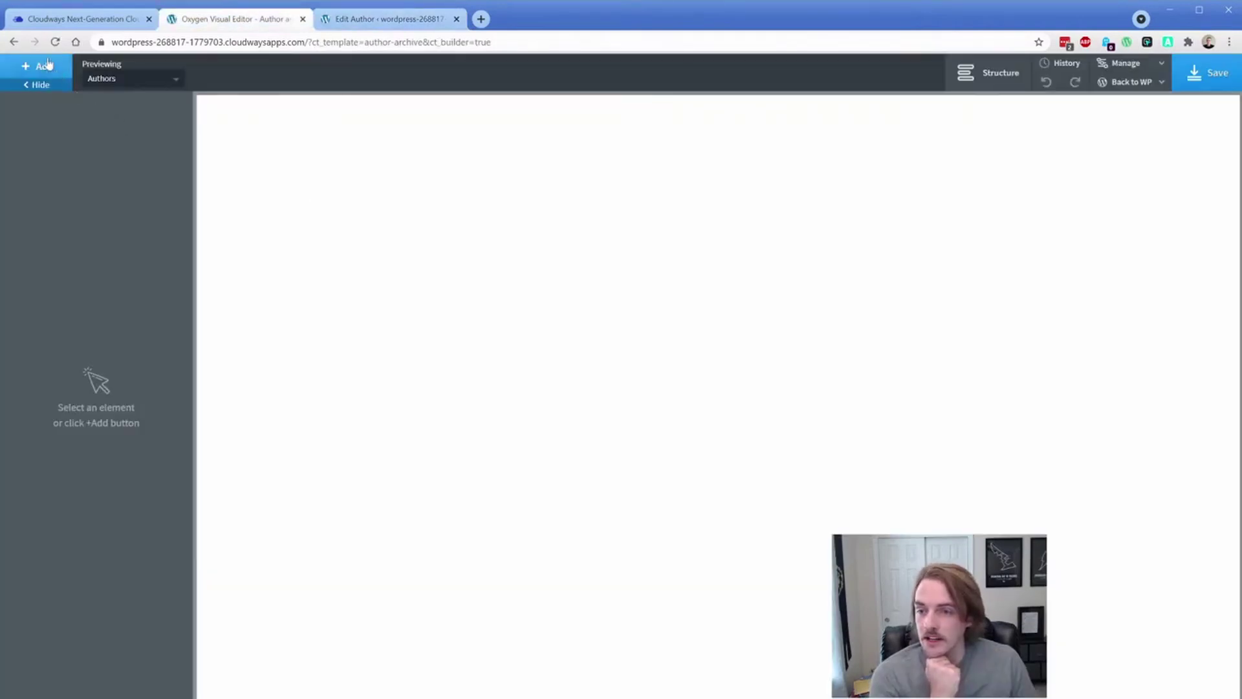
Add a Section to the empty template with a Heading reading 'All Authors'.
left_click(39, 66)
left_click(68, 189)
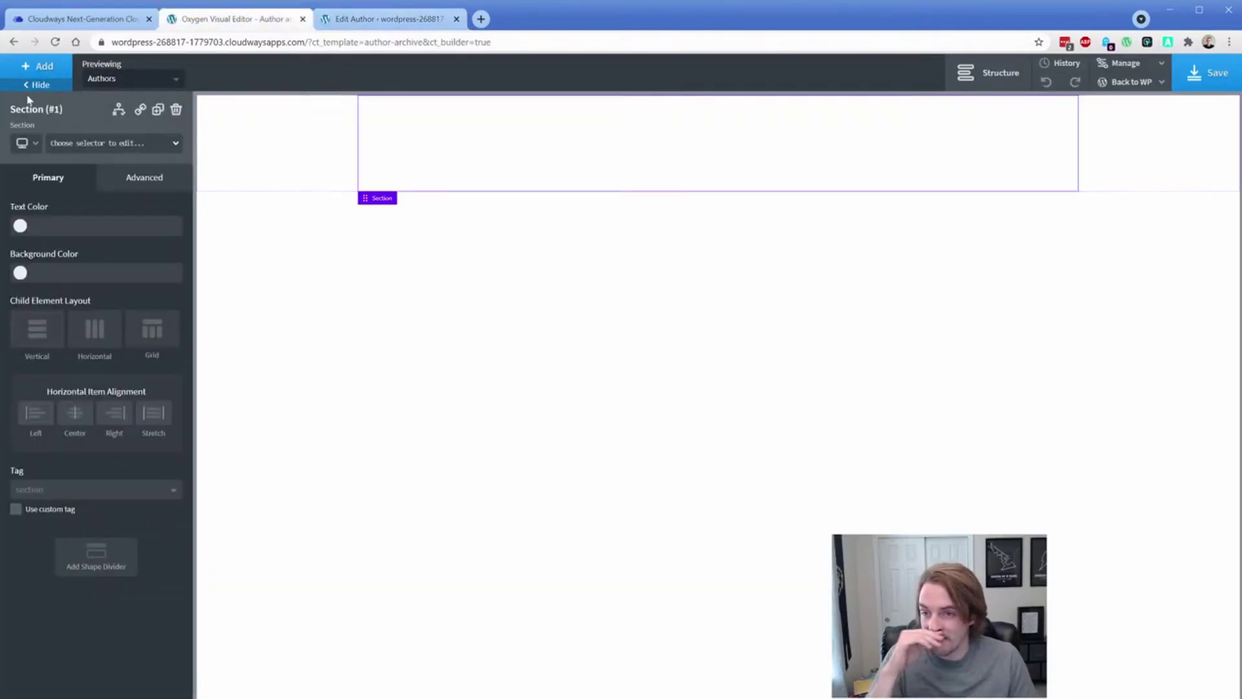
left_click(39, 67)
left_click(52, 291)
double_click(455, 159)
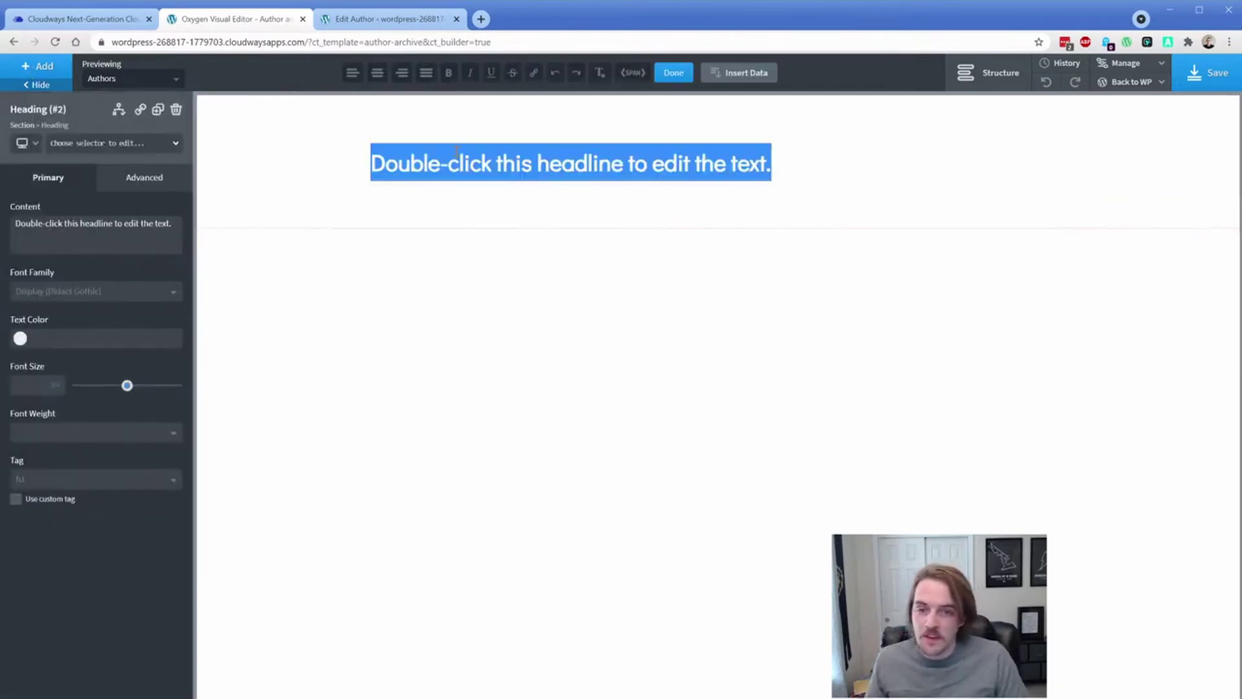
type("All Auy")
key("BackSpace")
type("thors")
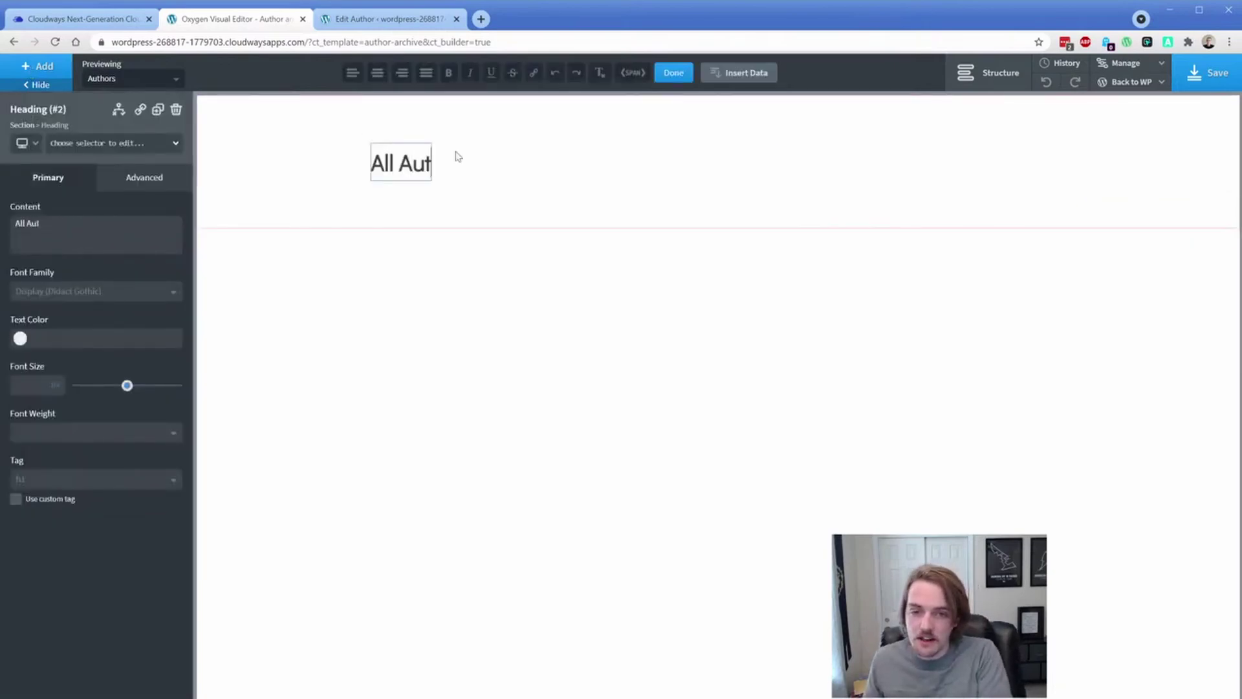
left_click(38, 67)
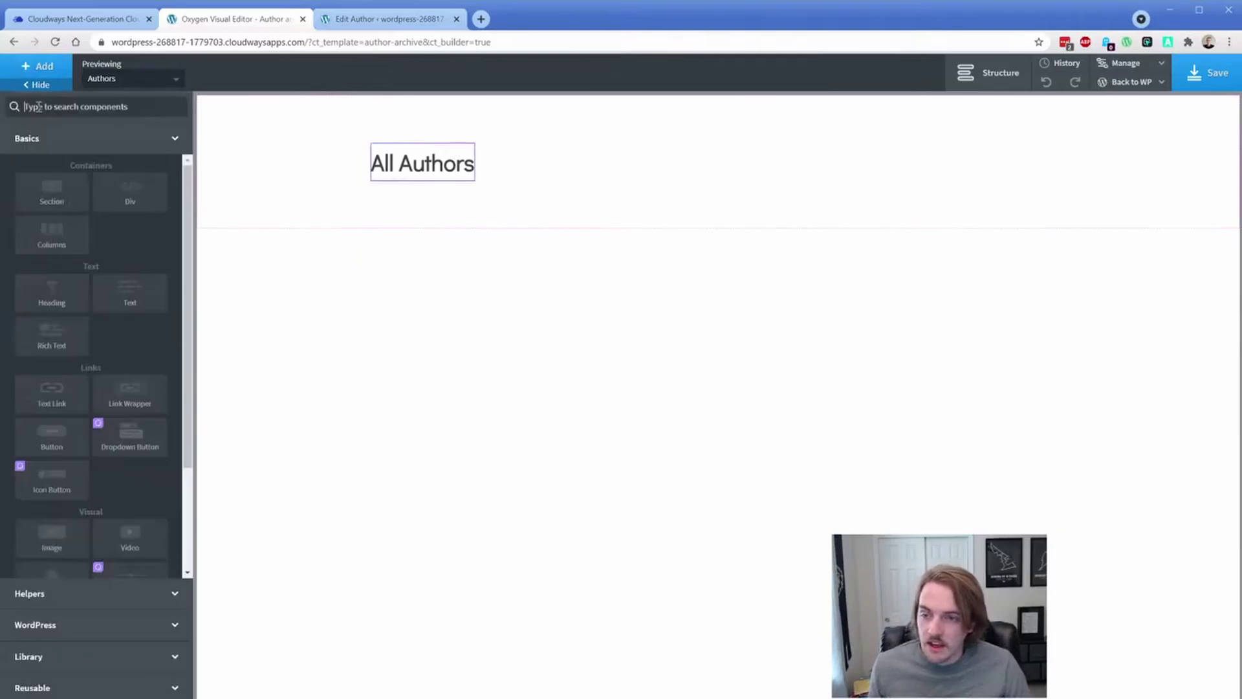
Add a second section containing a Repeater.
left_click(52, 191)
left_click(39, 67)
type("rep")
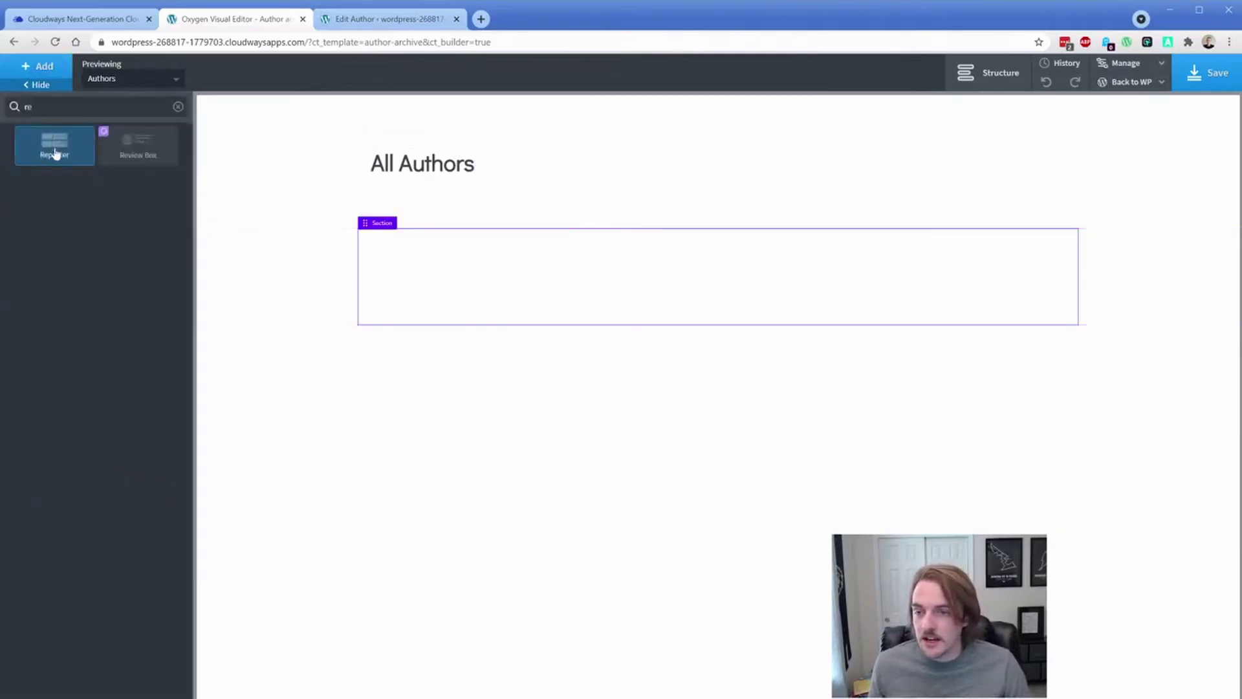
left_click(52, 147)
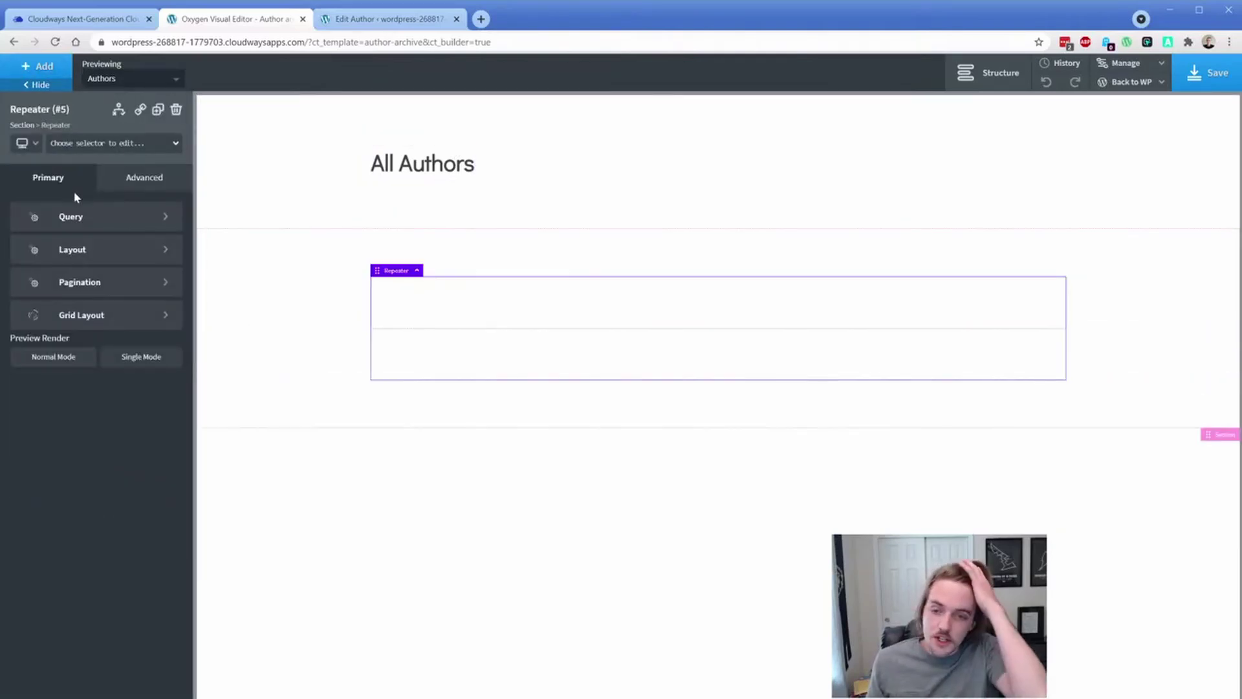
Add a heading in the repeater row showing each author's post title.
left_click(440, 308)
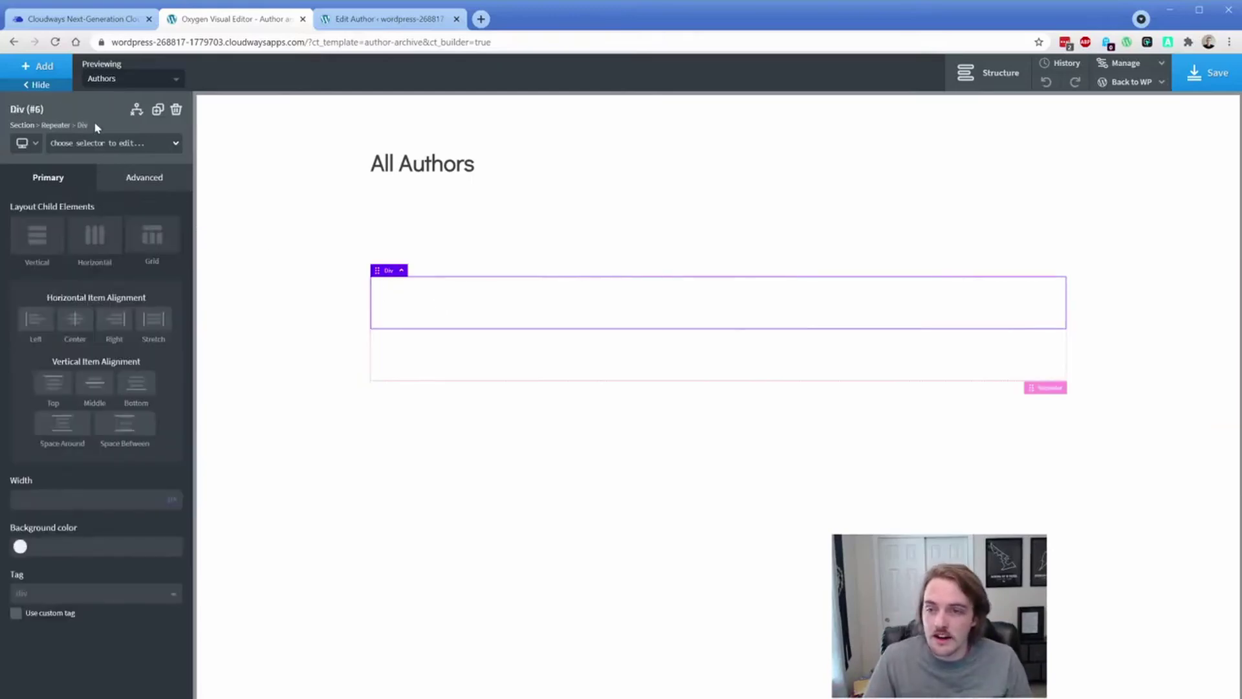
left_click(39, 66)
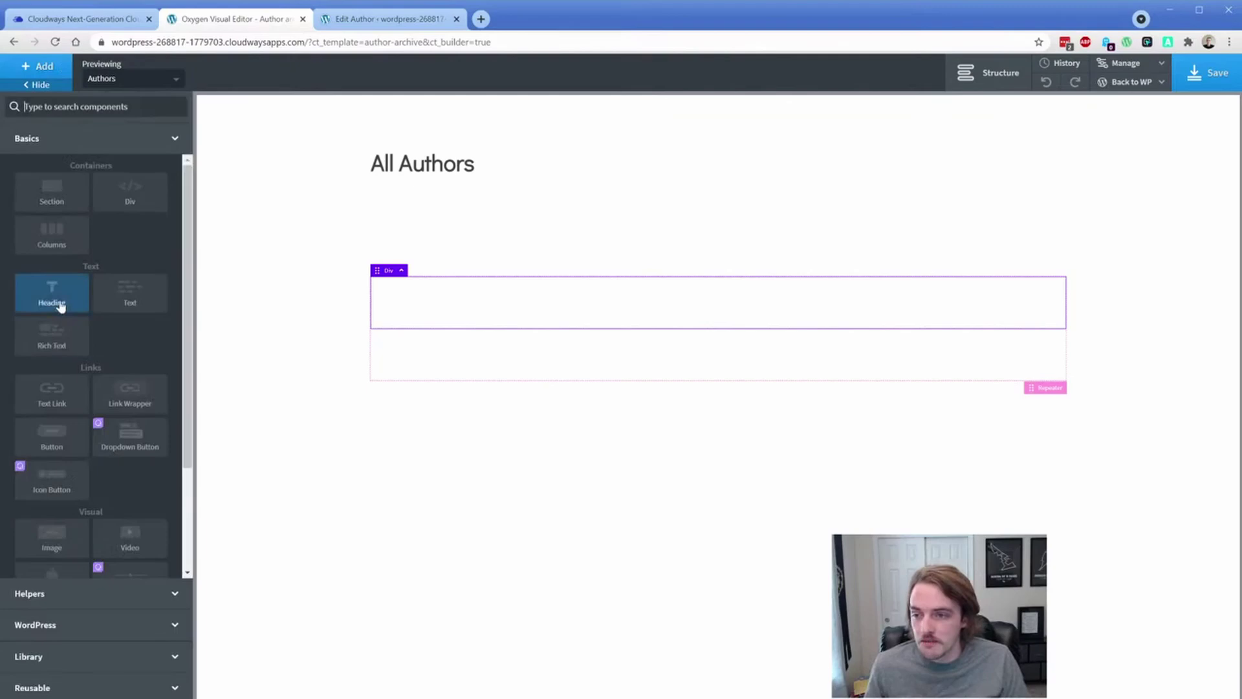
left_click(61, 306)
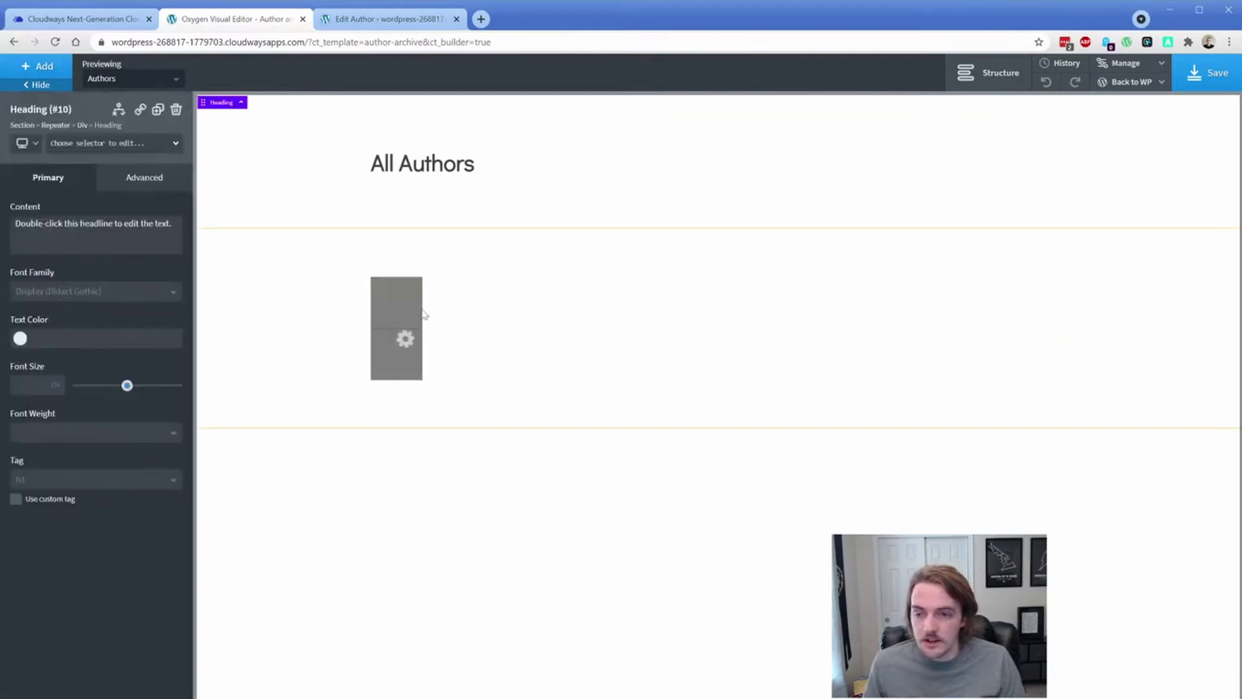
double_click(427, 295)
left_click(743, 73)
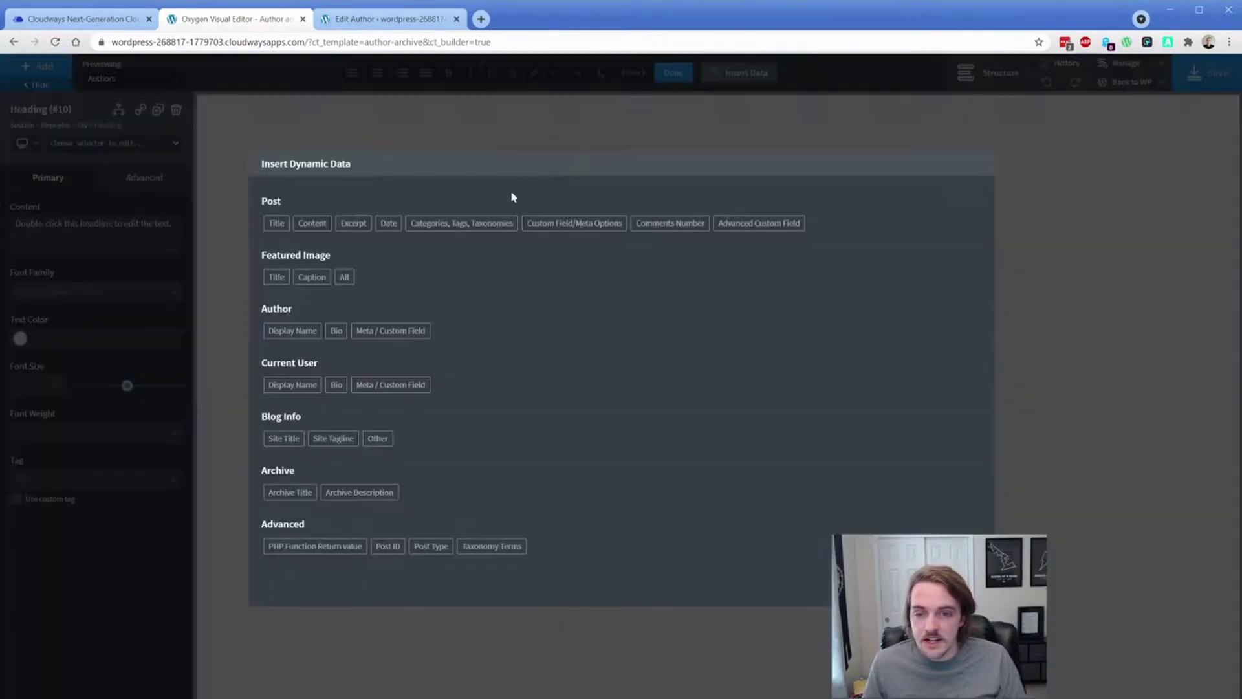
left_click(276, 223)
left_click(302, 359)
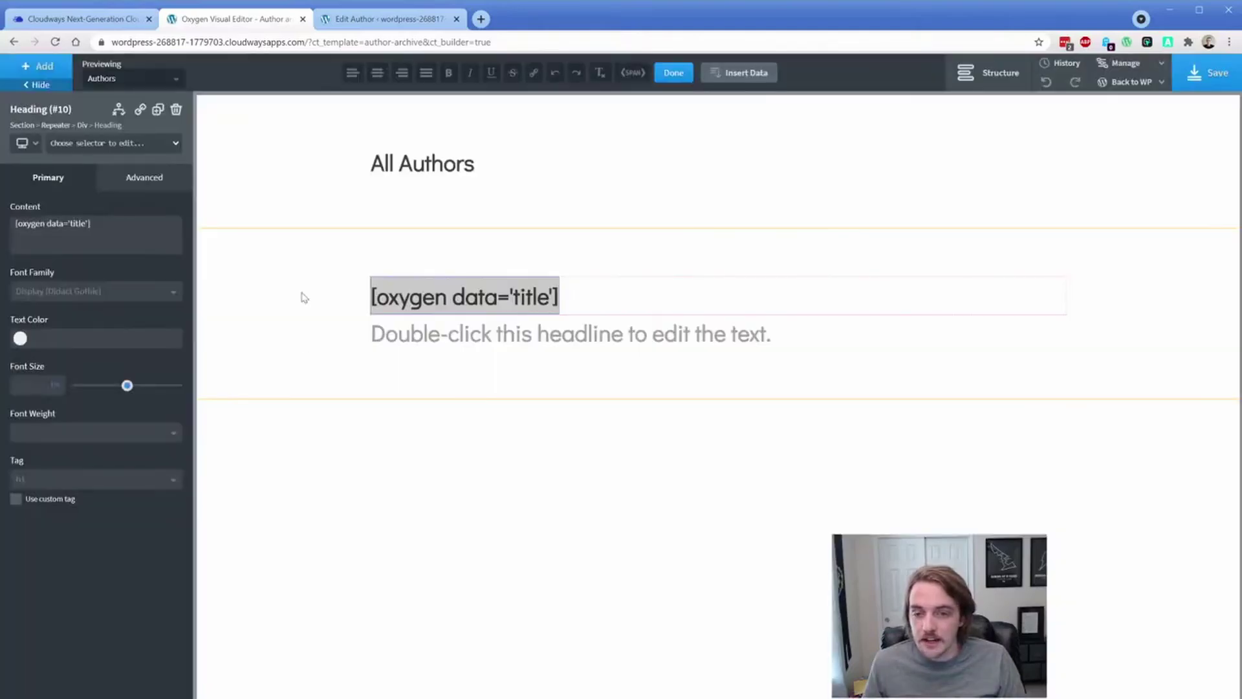
left_click(576, 322)
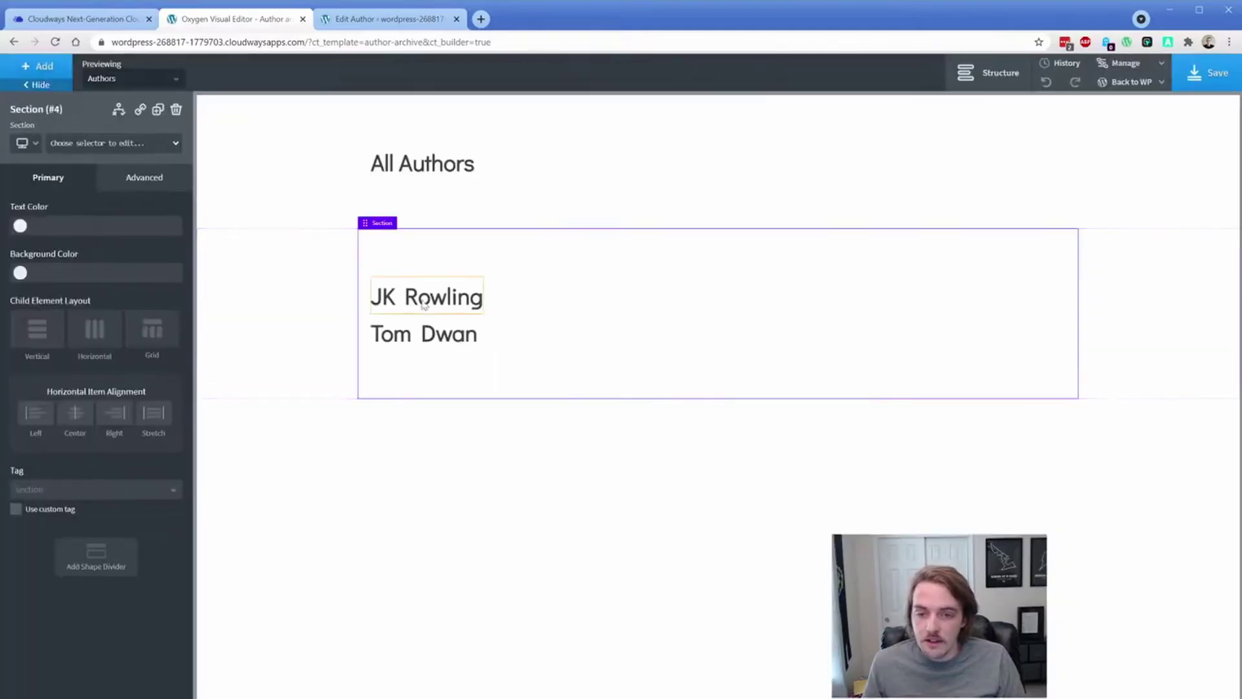
Give the repeater row Div a 40px bottom margin to space JK Rowling and Tom Dwan.
left_click(511, 303)
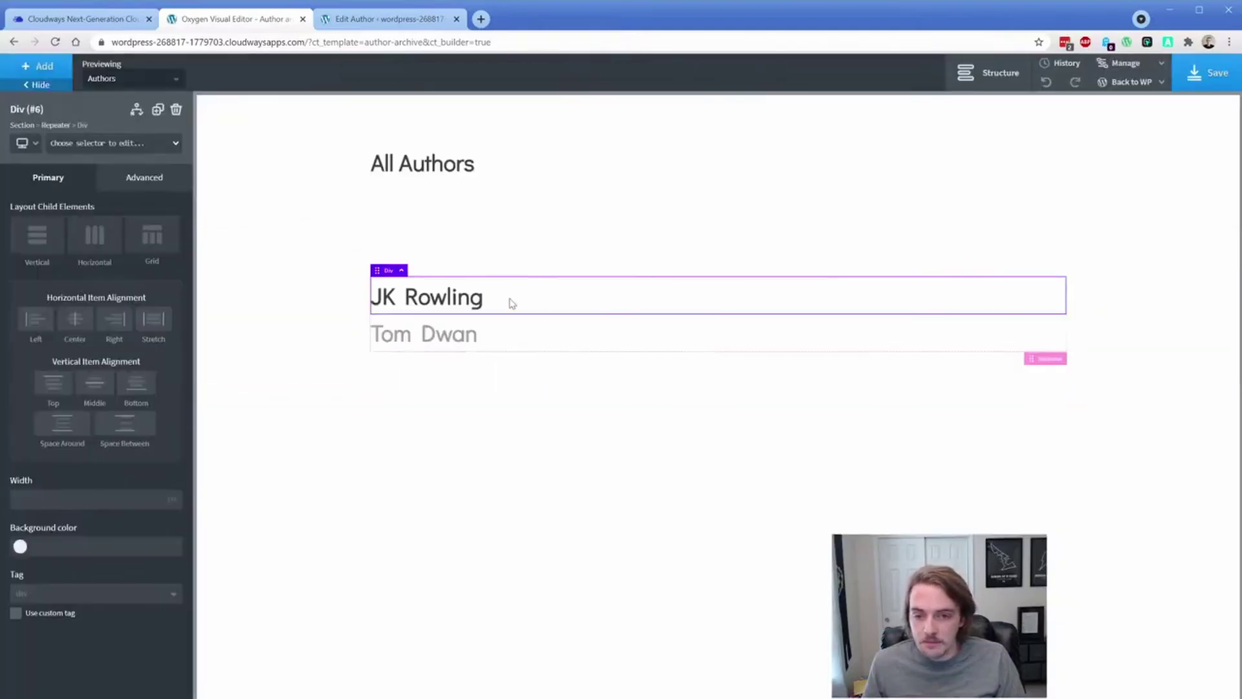
left_click(144, 185)
left_click(127, 258)
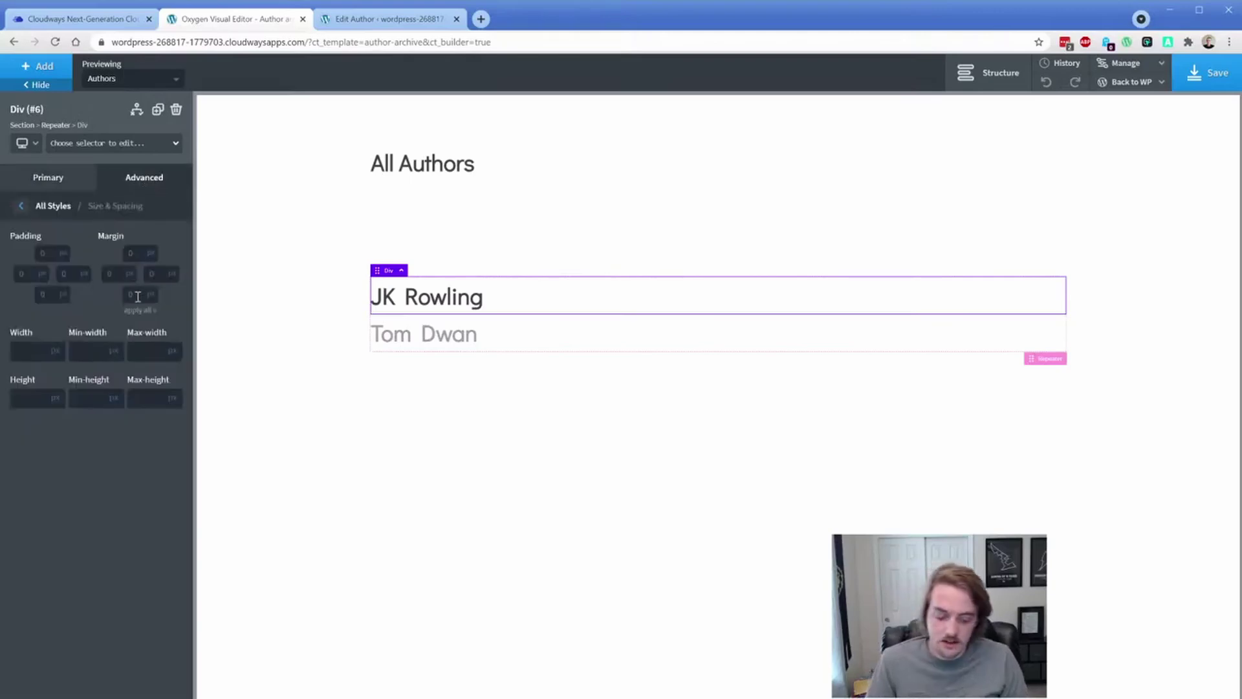
left_click(137, 295)
type("40")
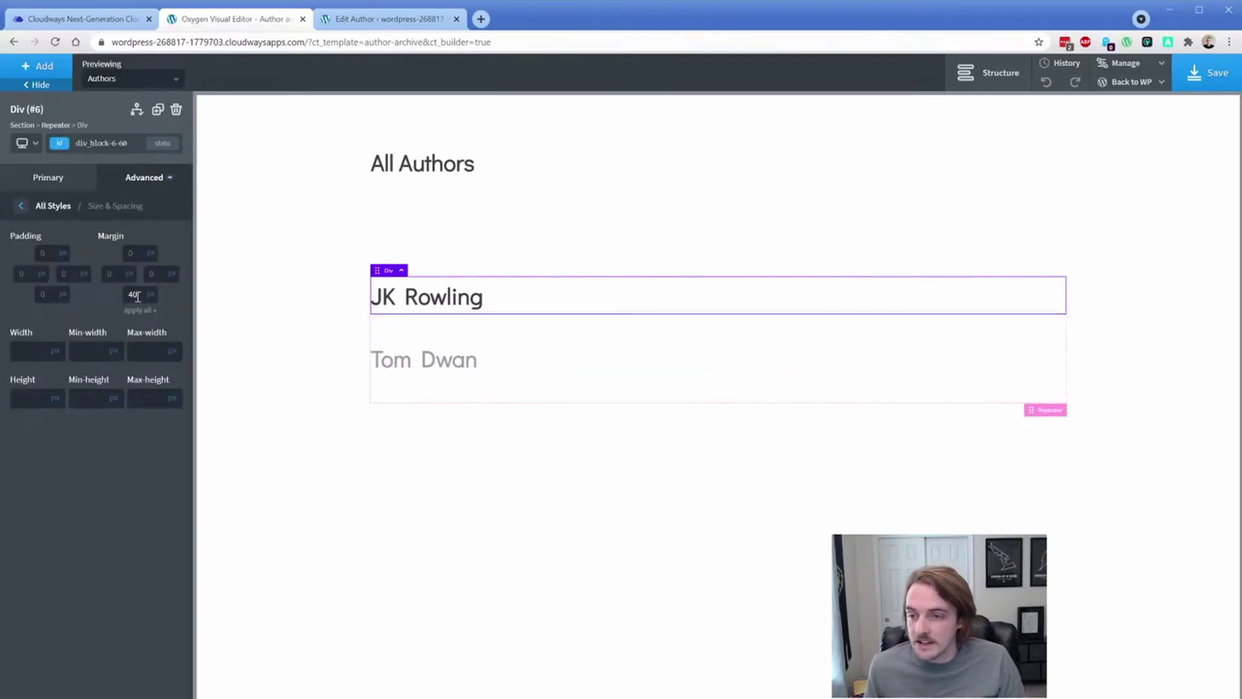
left_click(430, 304)
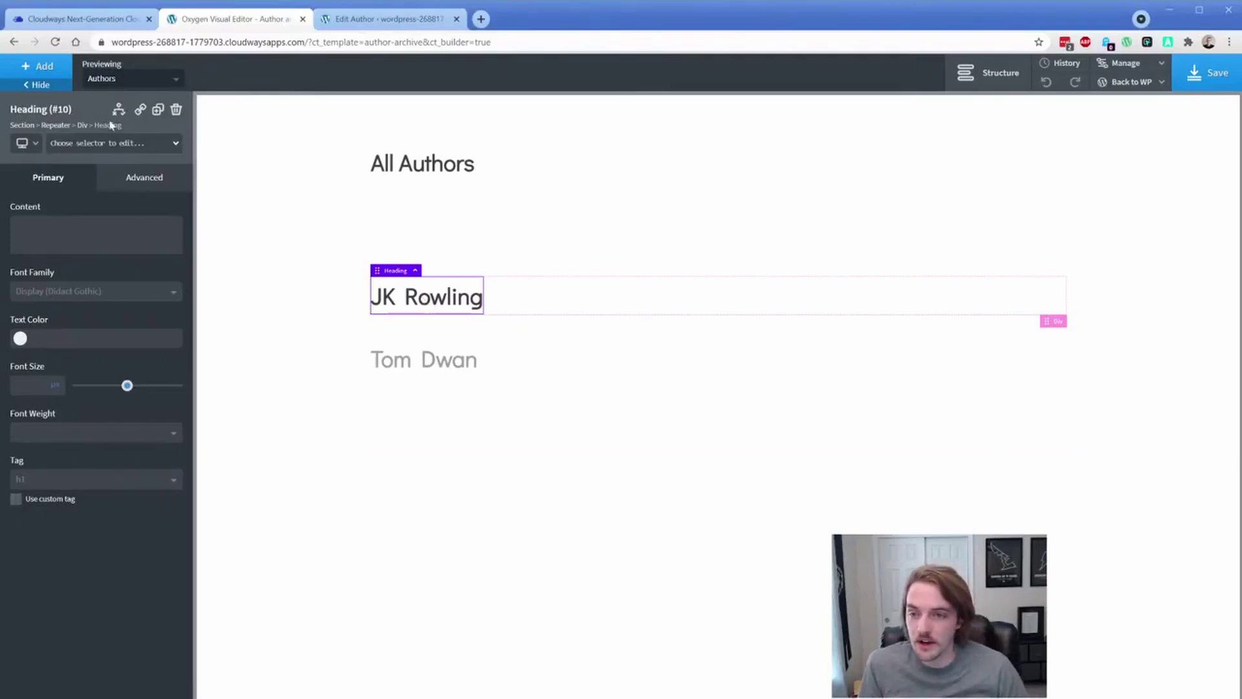
Add a Text block reading 'Books by this author' beneath each author name.
left_click(43, 66)
left_click(130, 294)
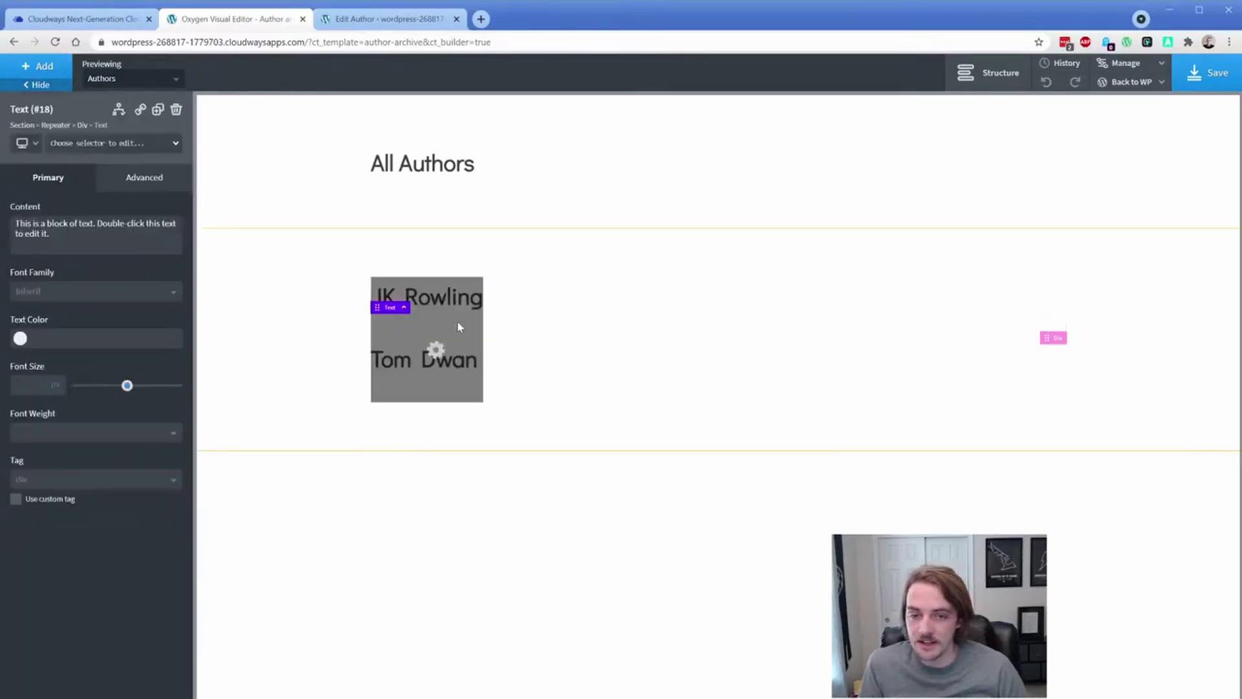
double_click(451, 322)
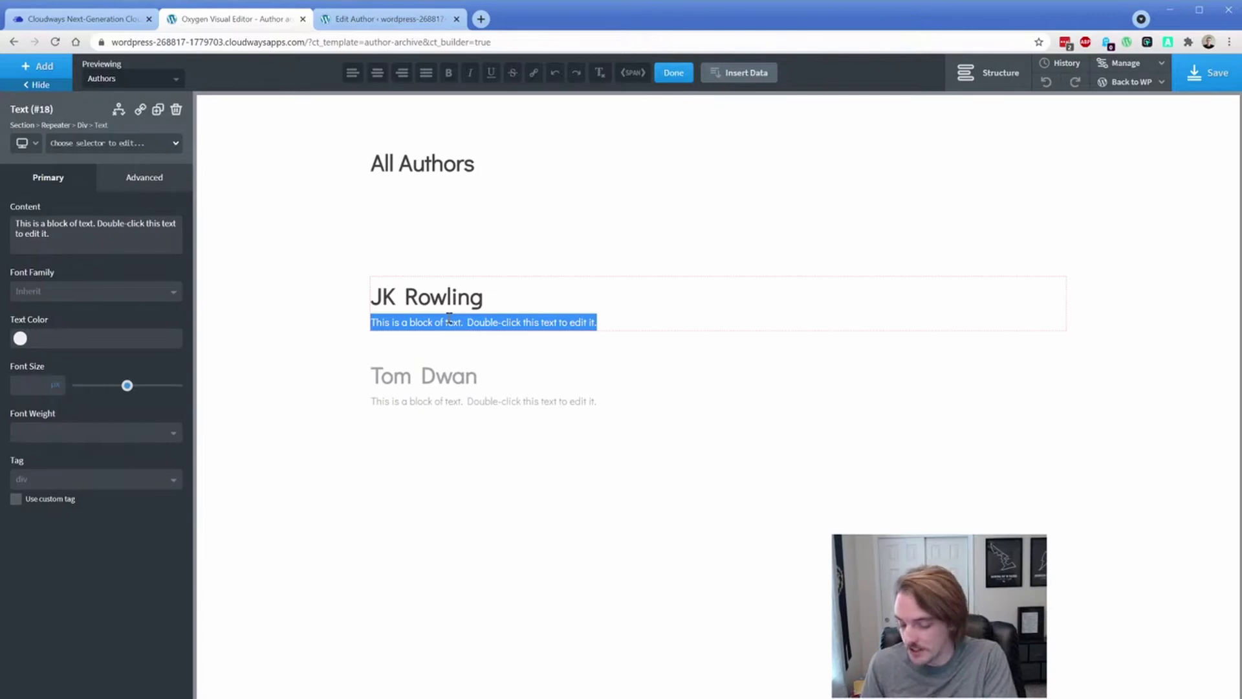
type("Books by this")
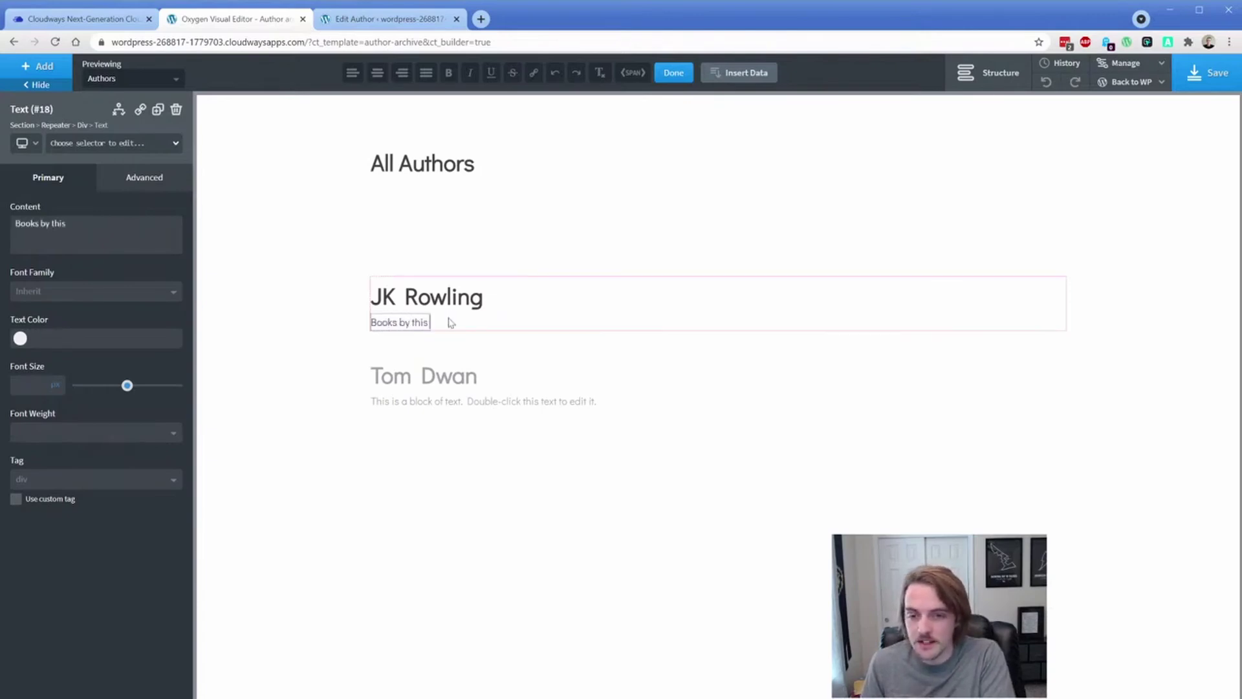
type(" author")
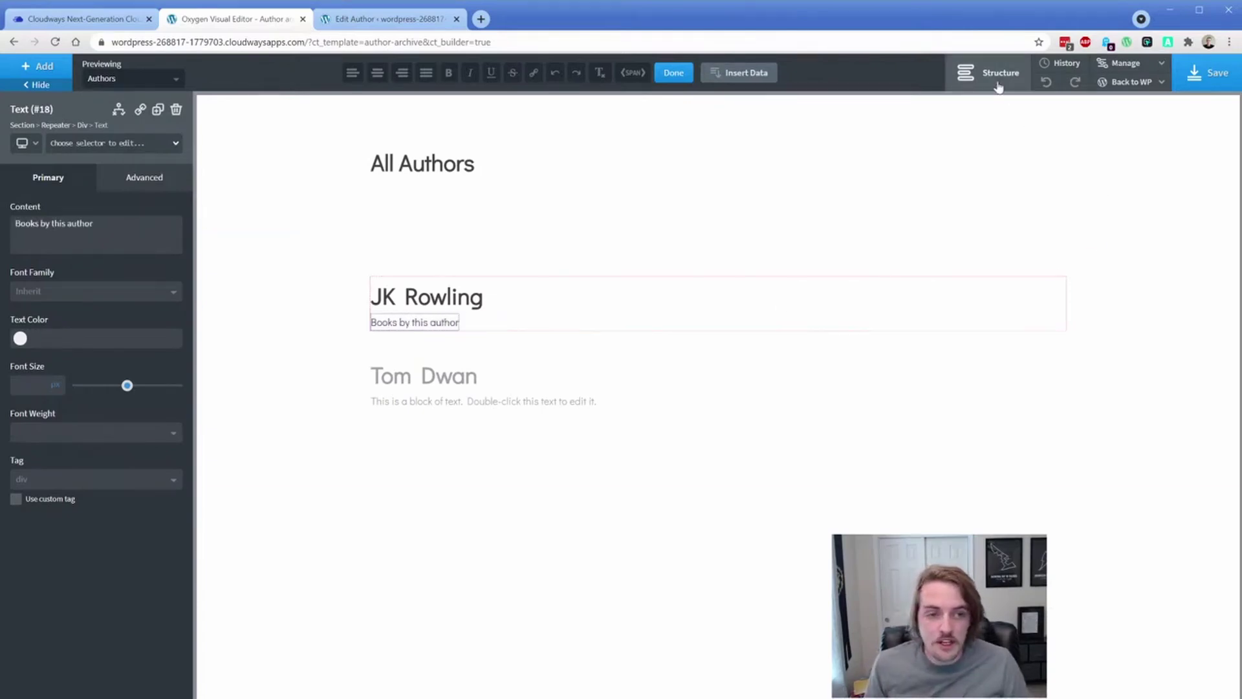
left_click(998, 86)
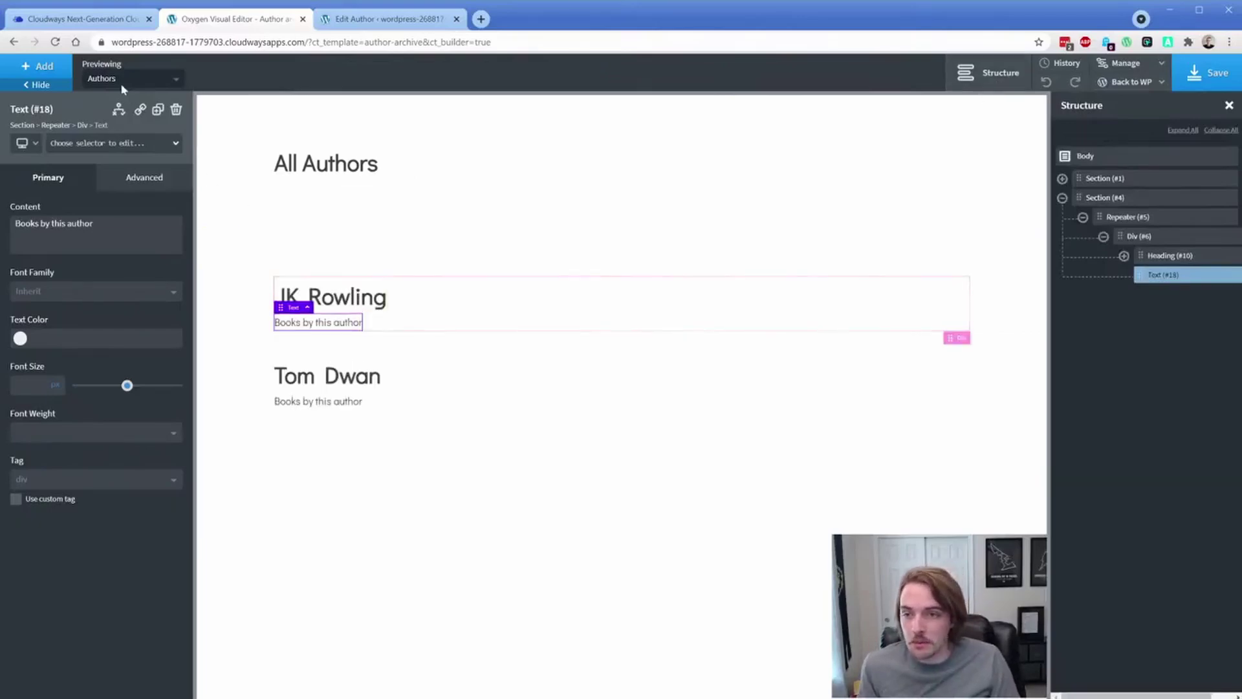
left_click(39, 66)
Insert a nested Repeater under the 'Books by this author' text, save, and reload the editor.
type("re")
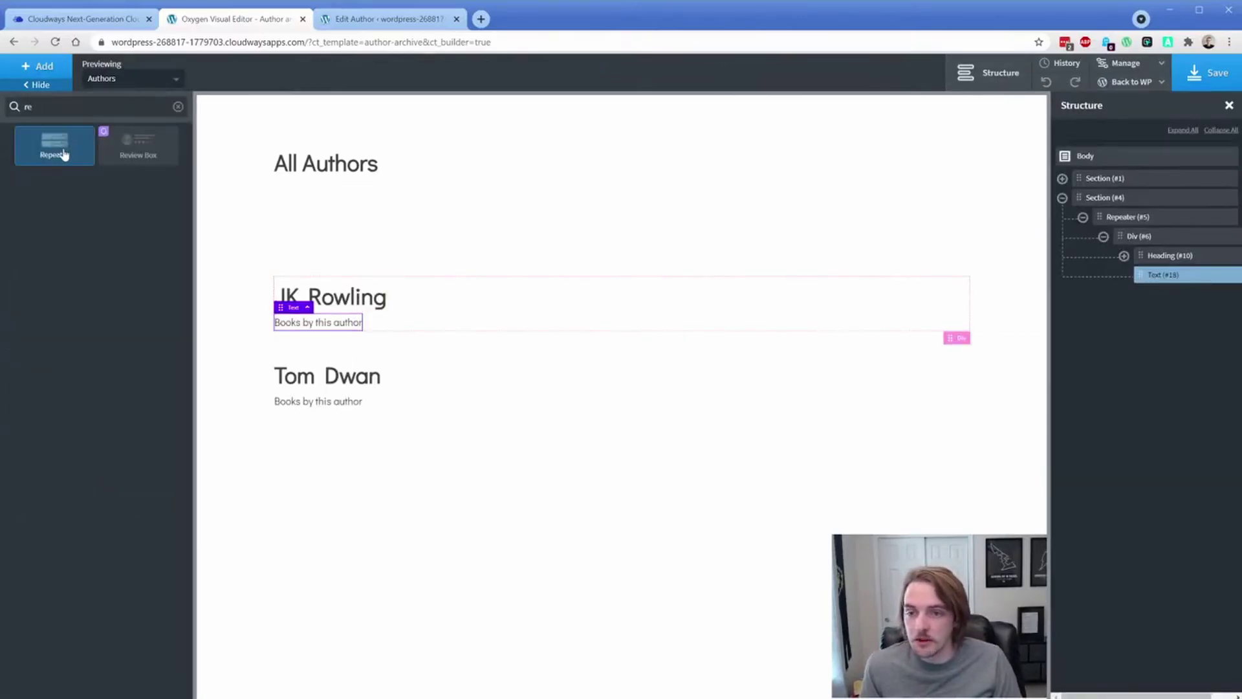
left_click(56, 148)
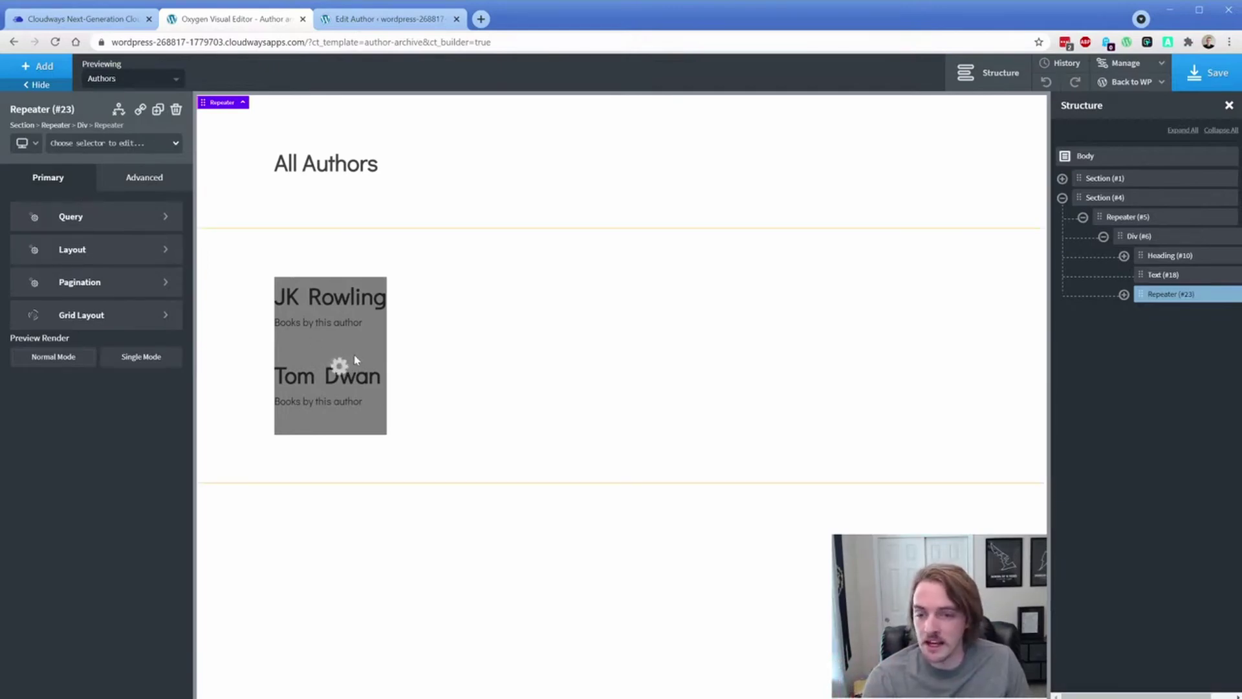
left_click(1208, 72)
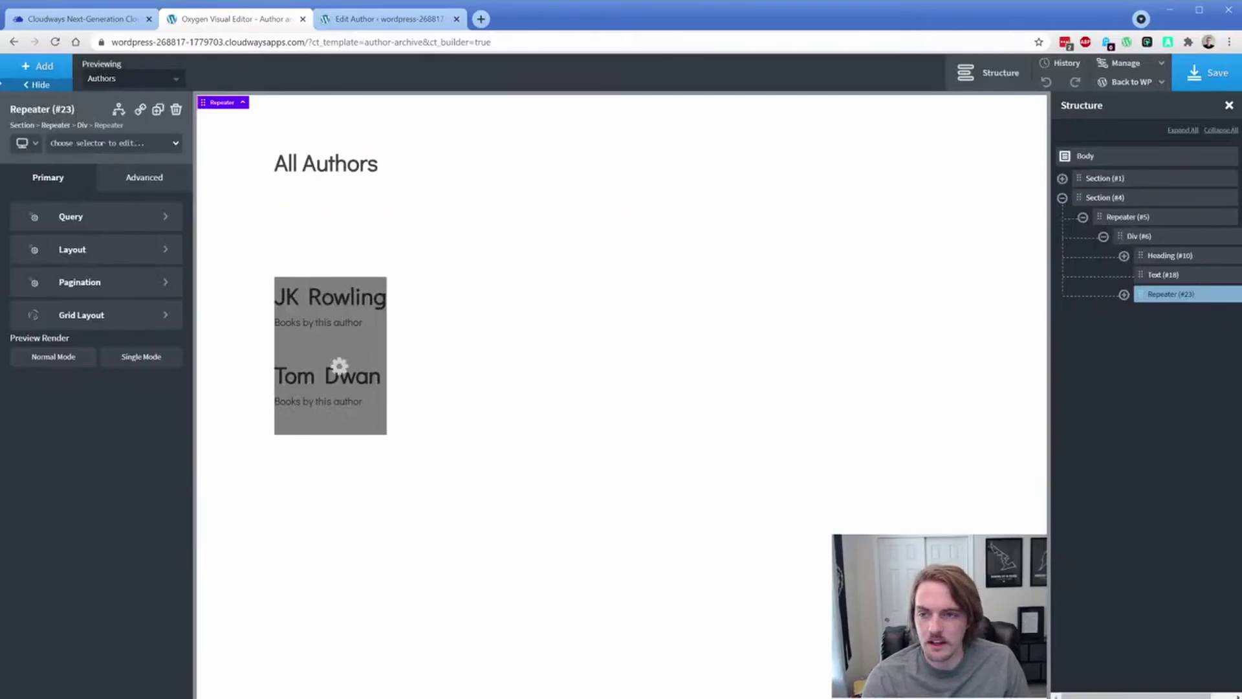
left_click(56, 43)
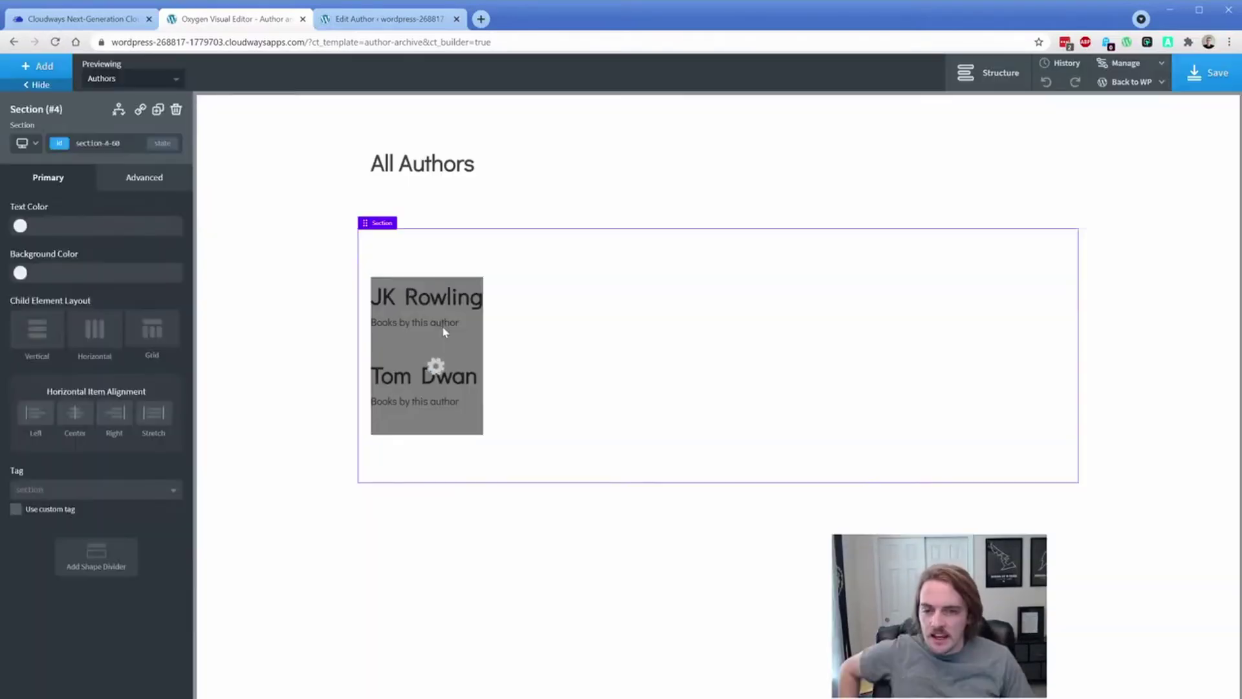
Select the nested Repeater (#27) and switch its query to advanced mode in the query editor.
left_click(988, 72)
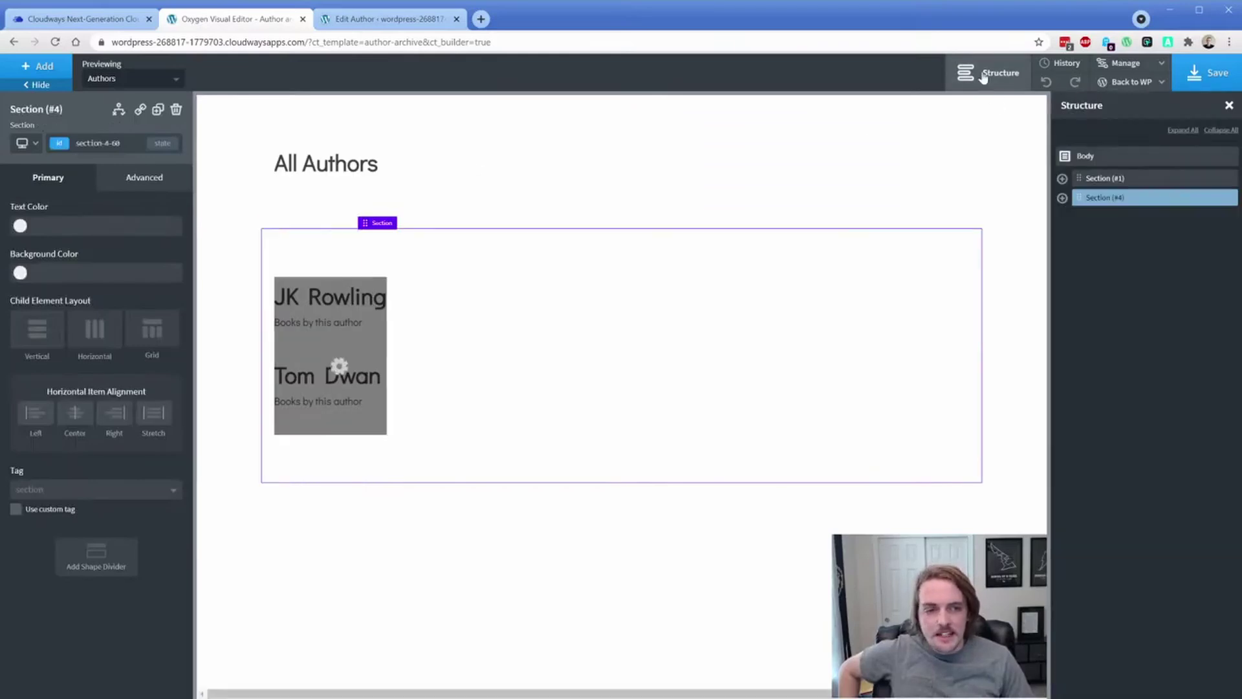
left_click(1062, 198)
left_click(1082, 217)
left_click(1103, 237)
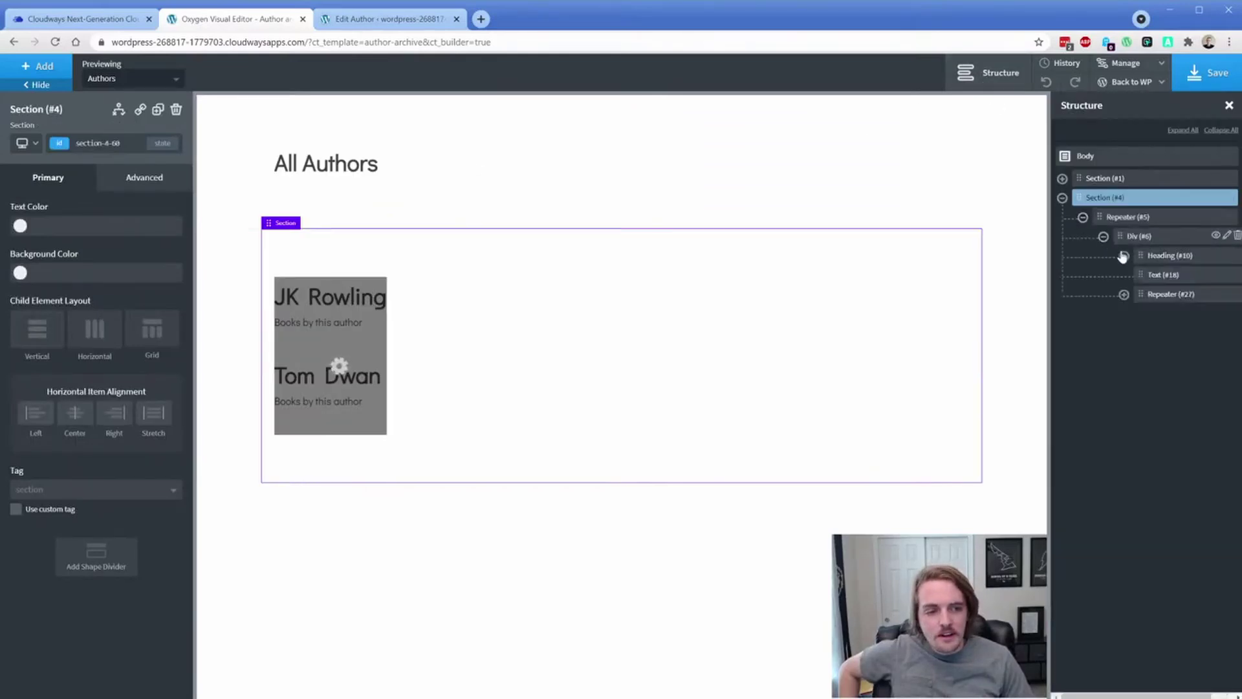
left_click(1152, 299)
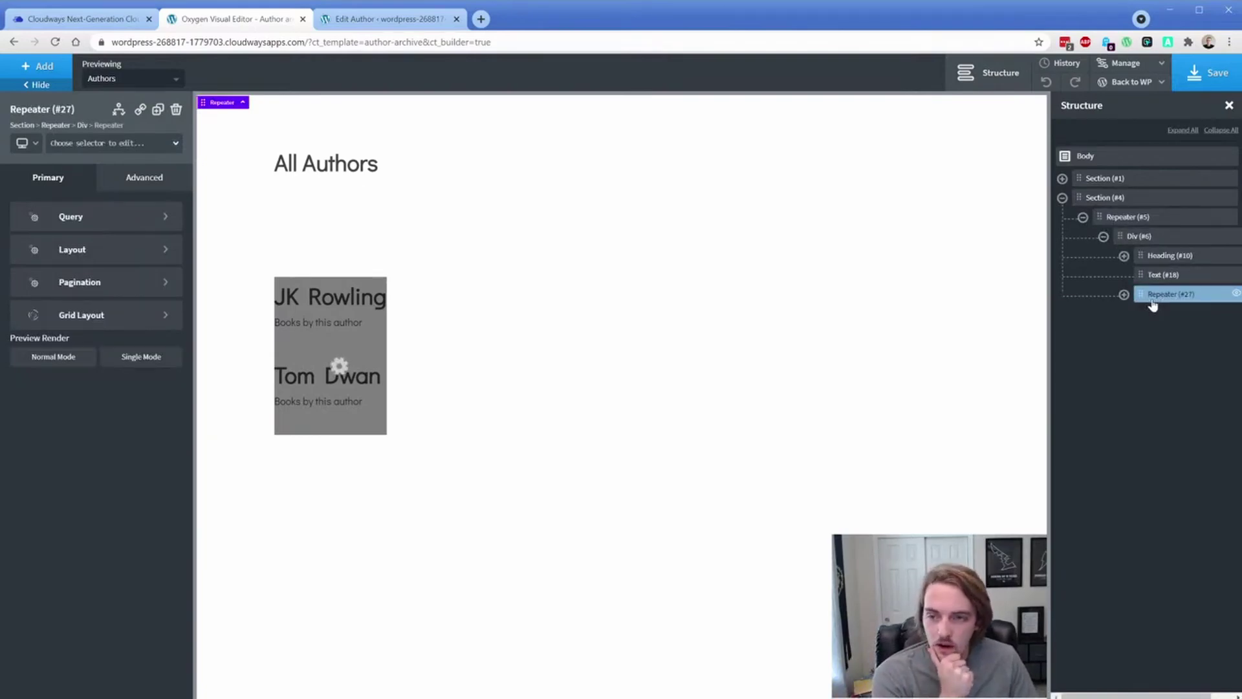
left_click(125, 225)
left_click(165, 258)
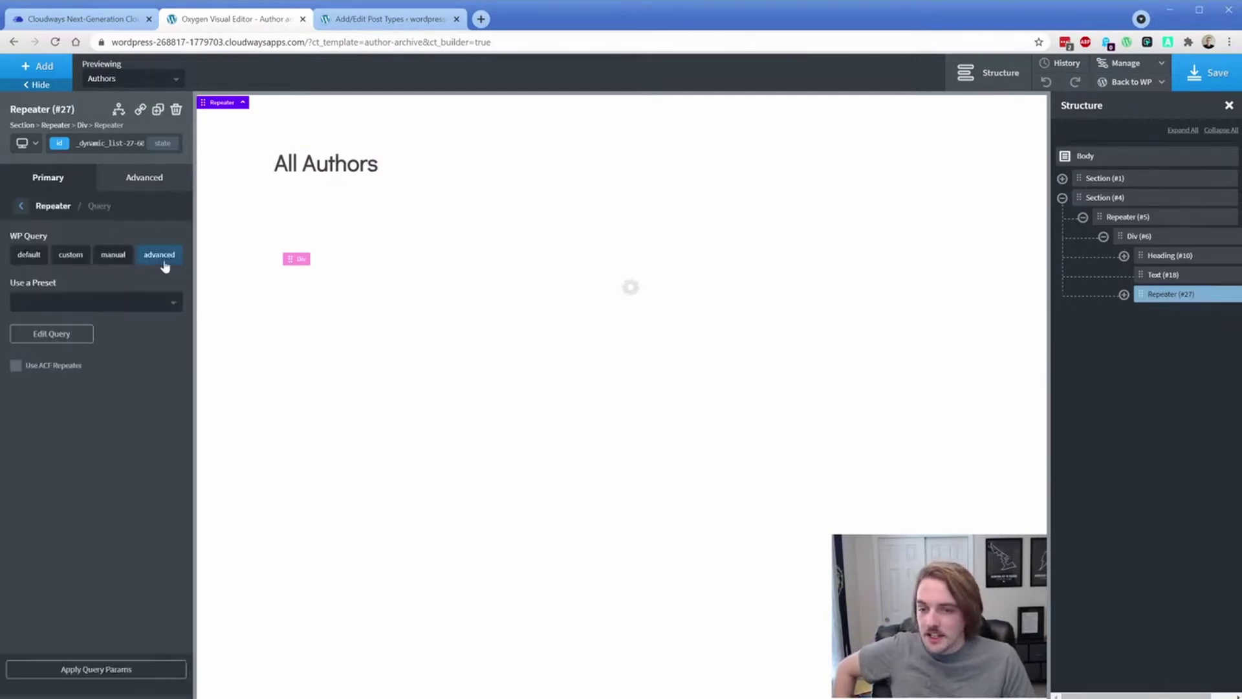
left_click(64, 342)
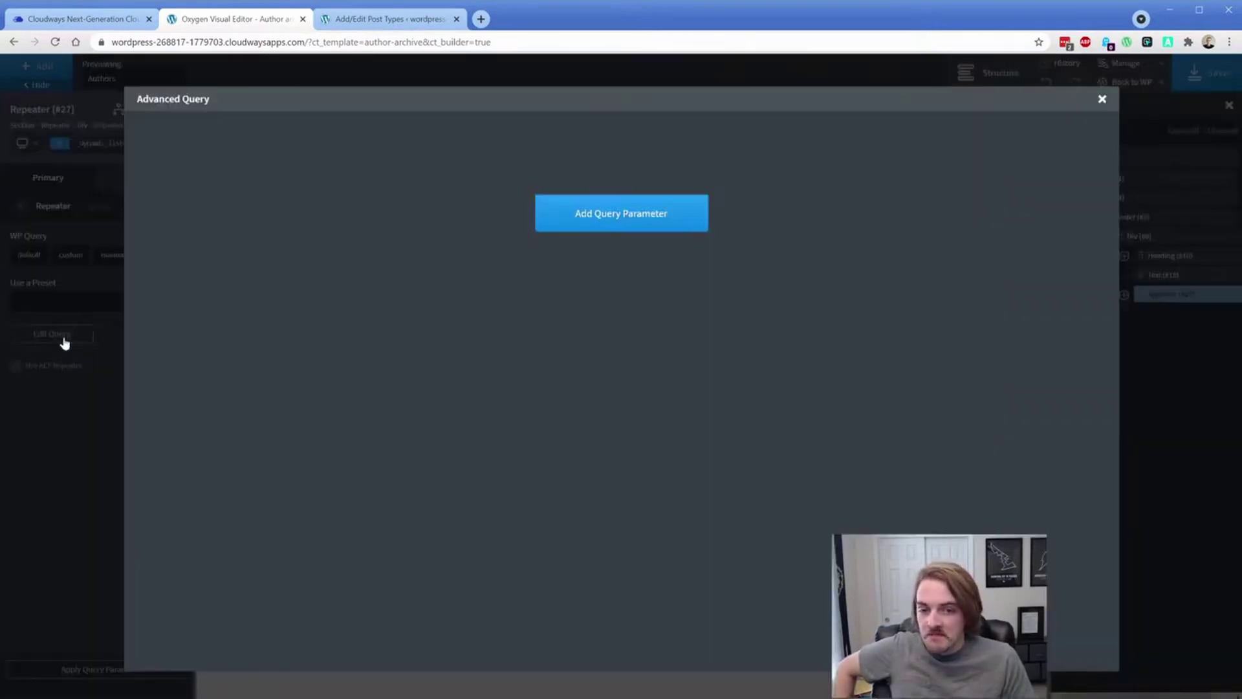
Add a post_type query parameter with the value 'books'.
left_click(623, 209)
left_click(230, 144)
left_click_drag(244, 172, 246, 327)
left_click(197, 322)
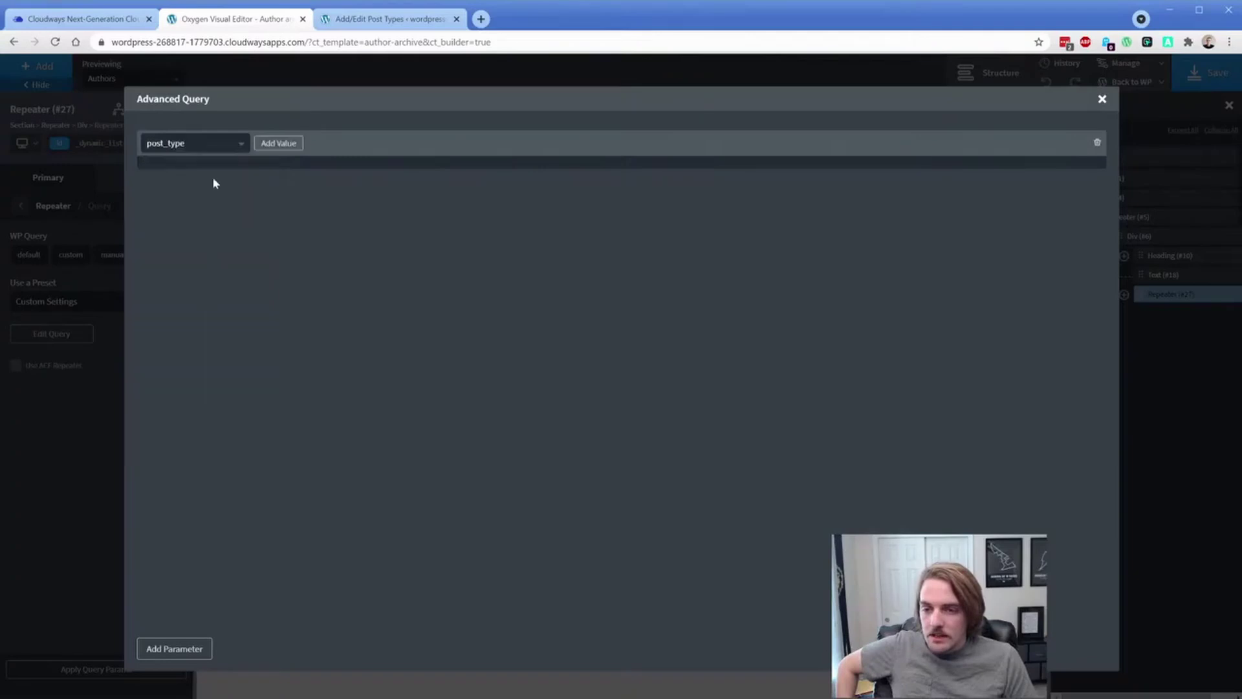
left_click(268, 146)
left_click(218, 172)
type("books")
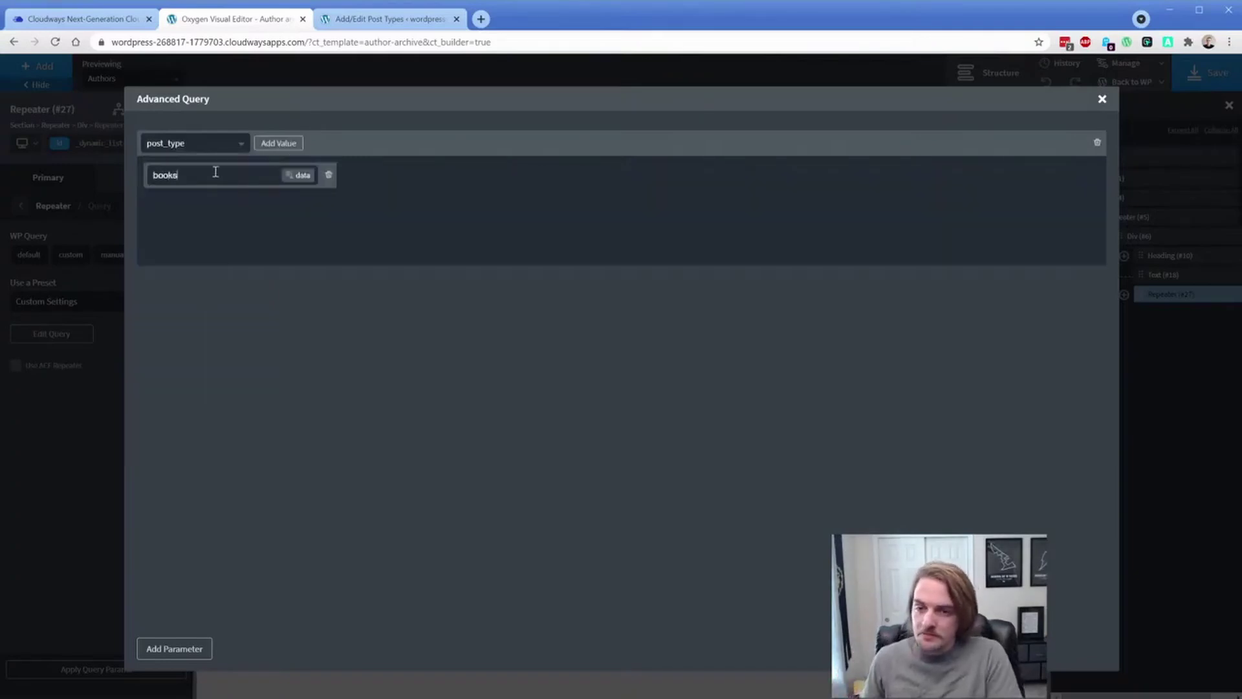
Add a second query parameter, post__in, with a dynamic-data value slot.
left_click(185, 651)
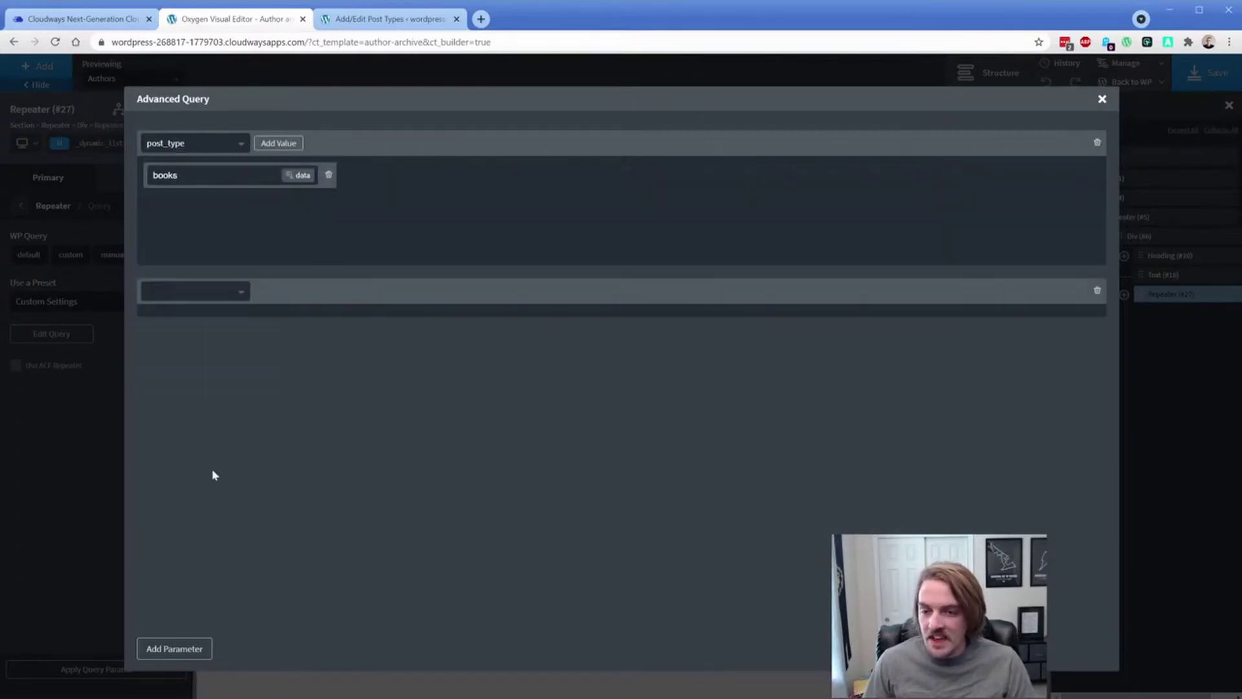
left_click(232, 298)
left_click_drag(249, 313, 250, 460)
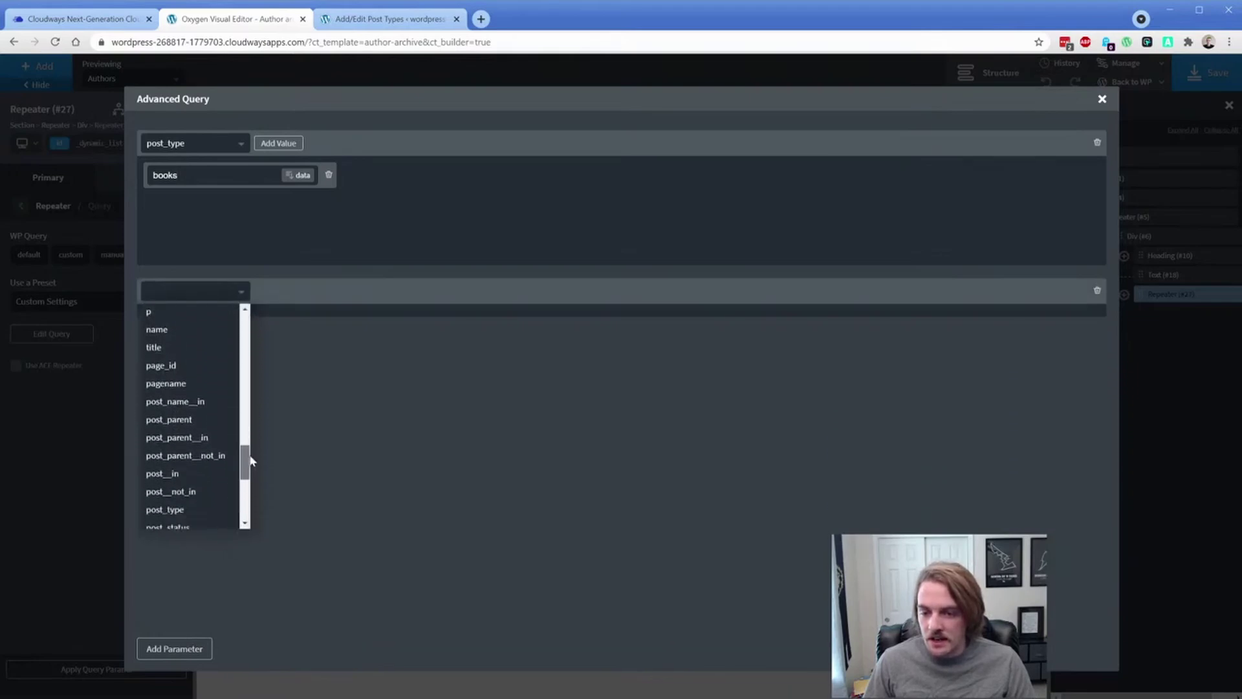
left_click(190, 479)
left_click(278, 293)
left_click(302, 322)
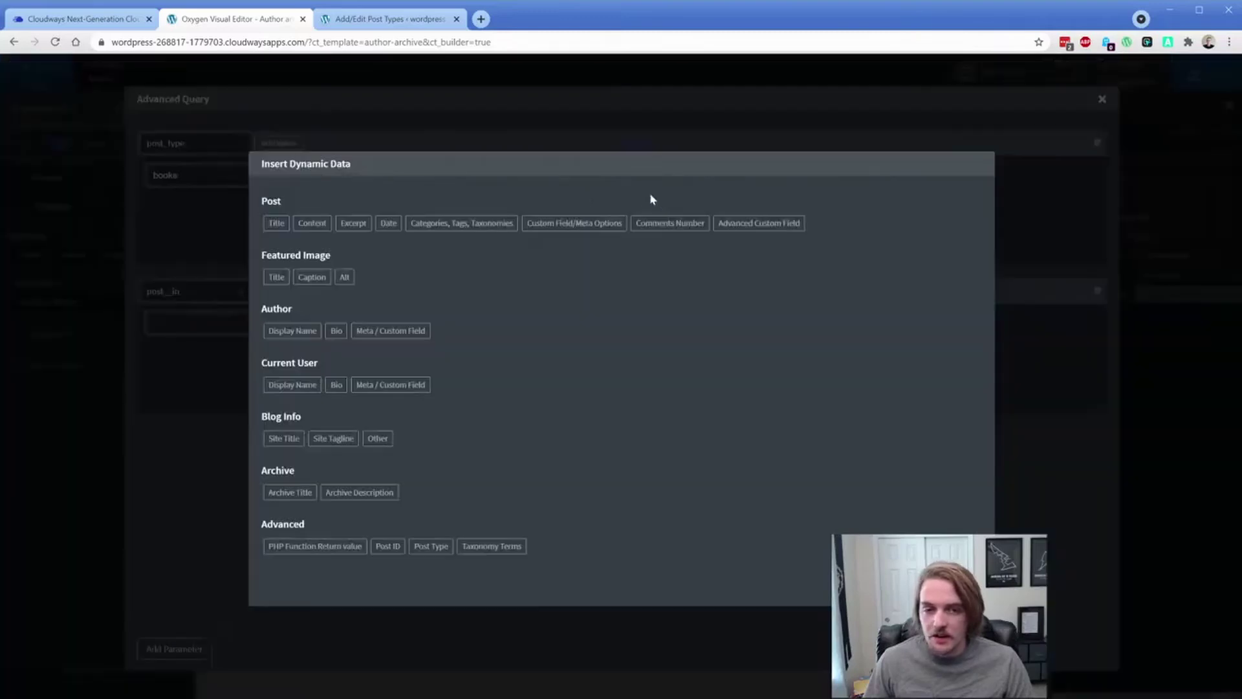
Fill post__in with the post IDs from the ACF 'Books by this author' field.
left_click(758, 224)
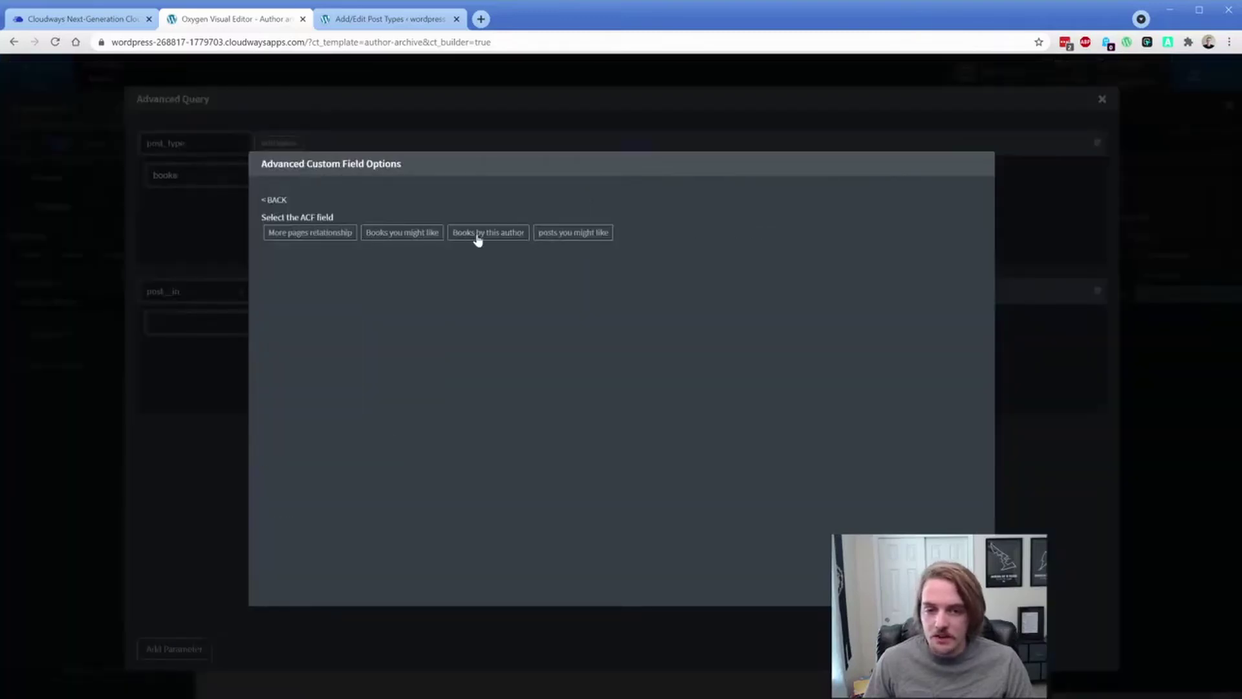
left_click(478, 234)
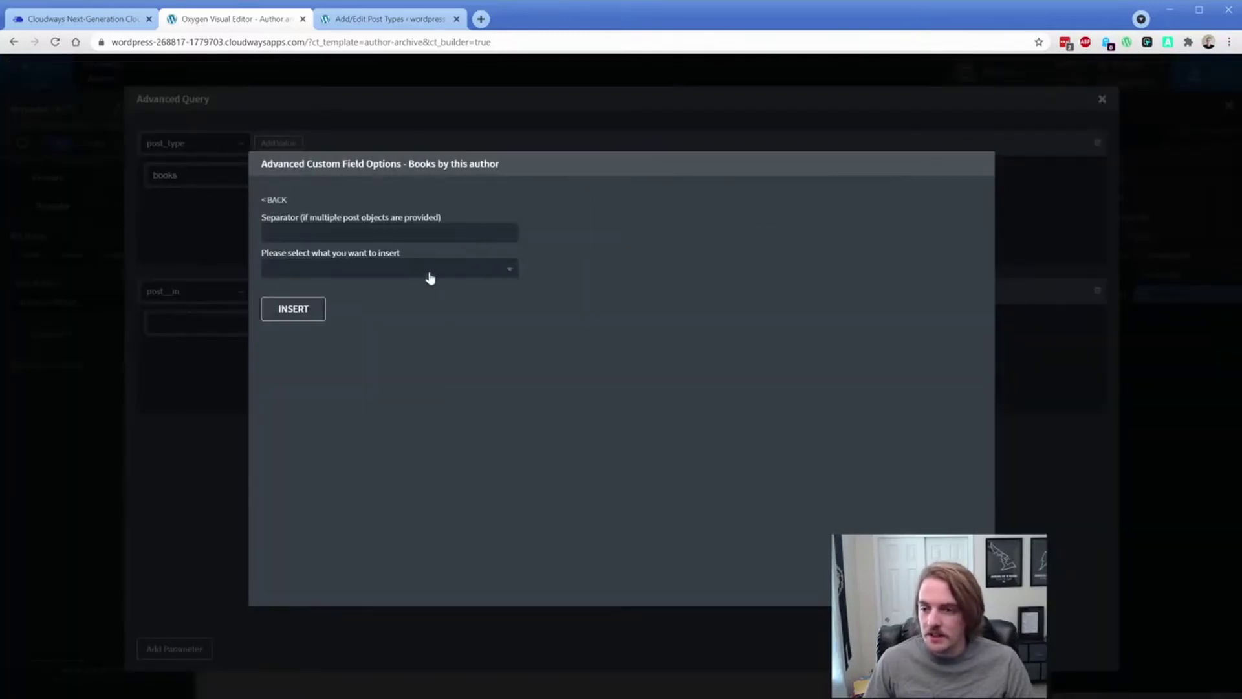
left_click(350, 240)
left_click(305, 269)
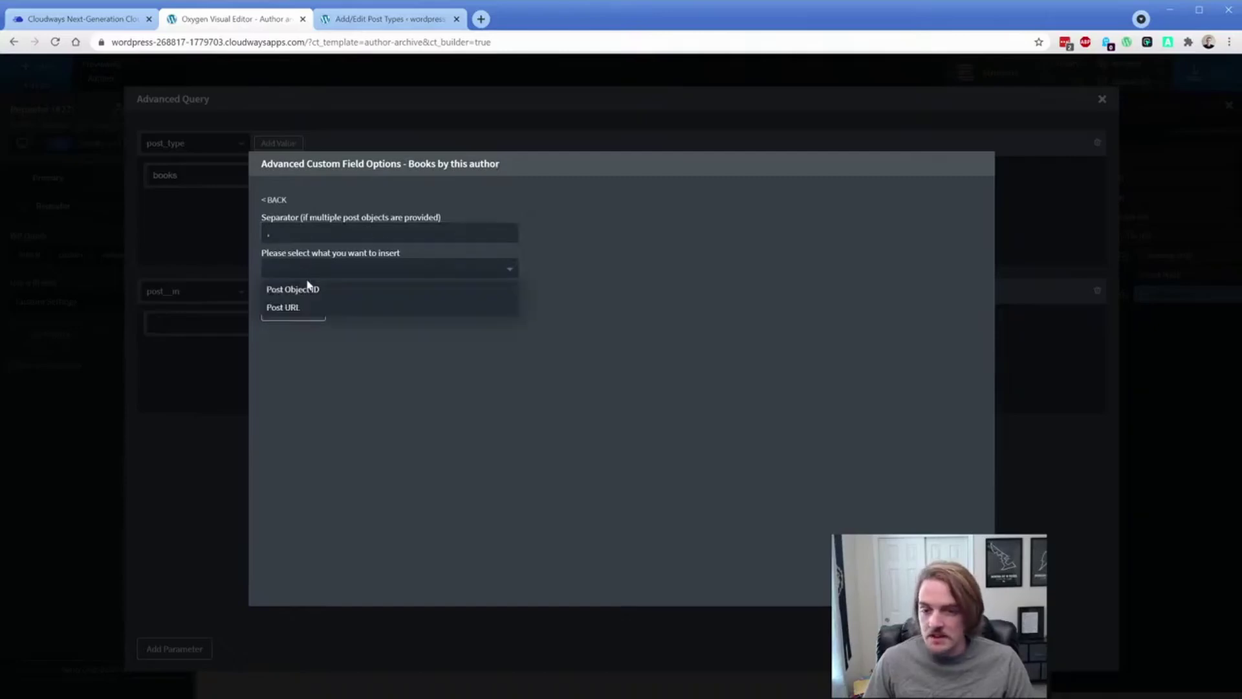
left_click(310, 285)
left_click(307, 313)
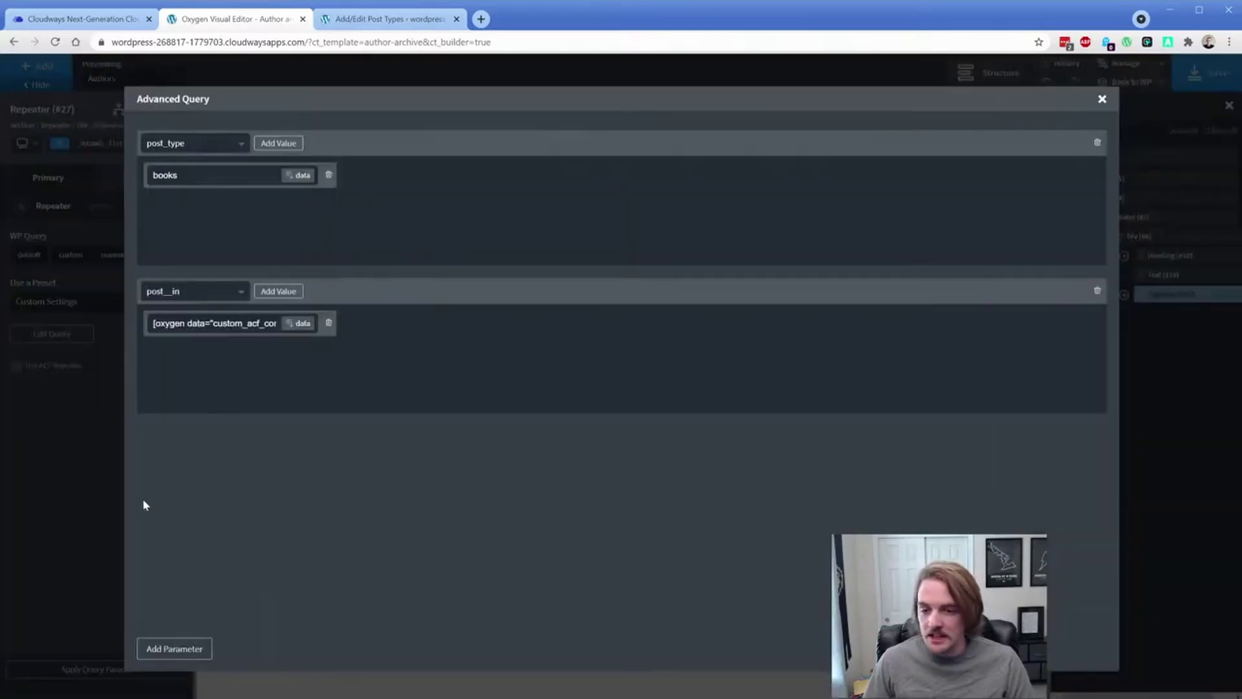
left_click(79, 499)
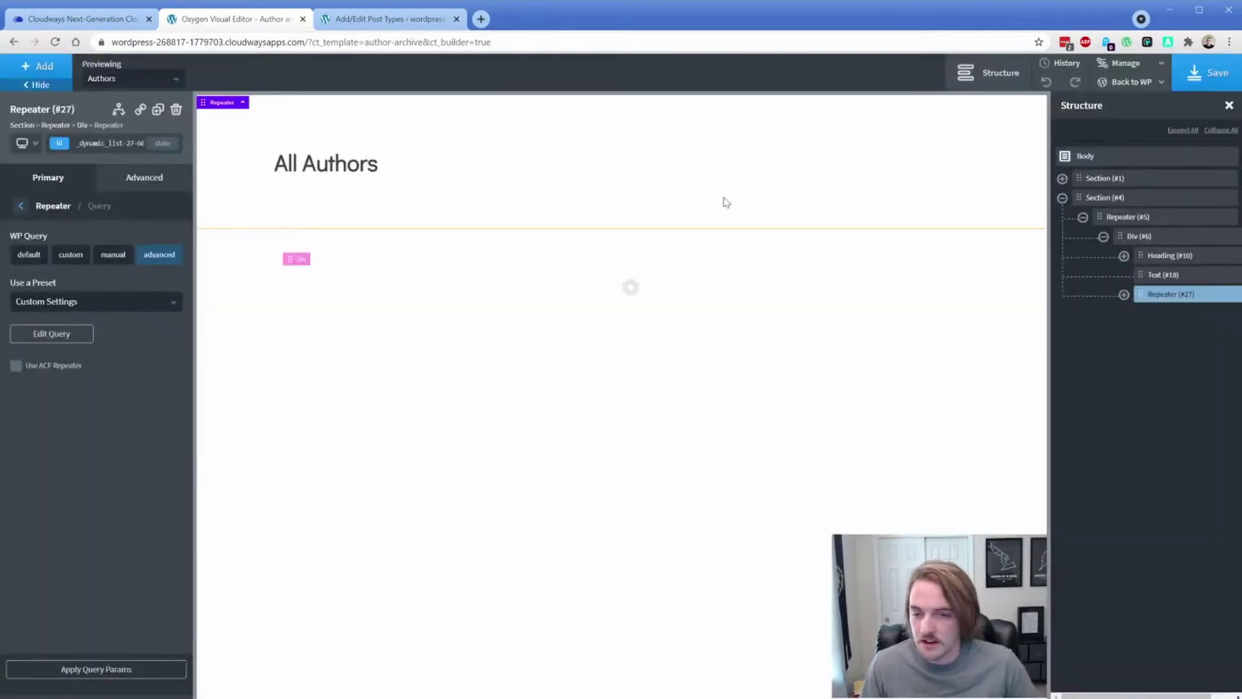
Apply the query parameters and add a Text block inside the nested repeater's book row.
left_click(134, 668)
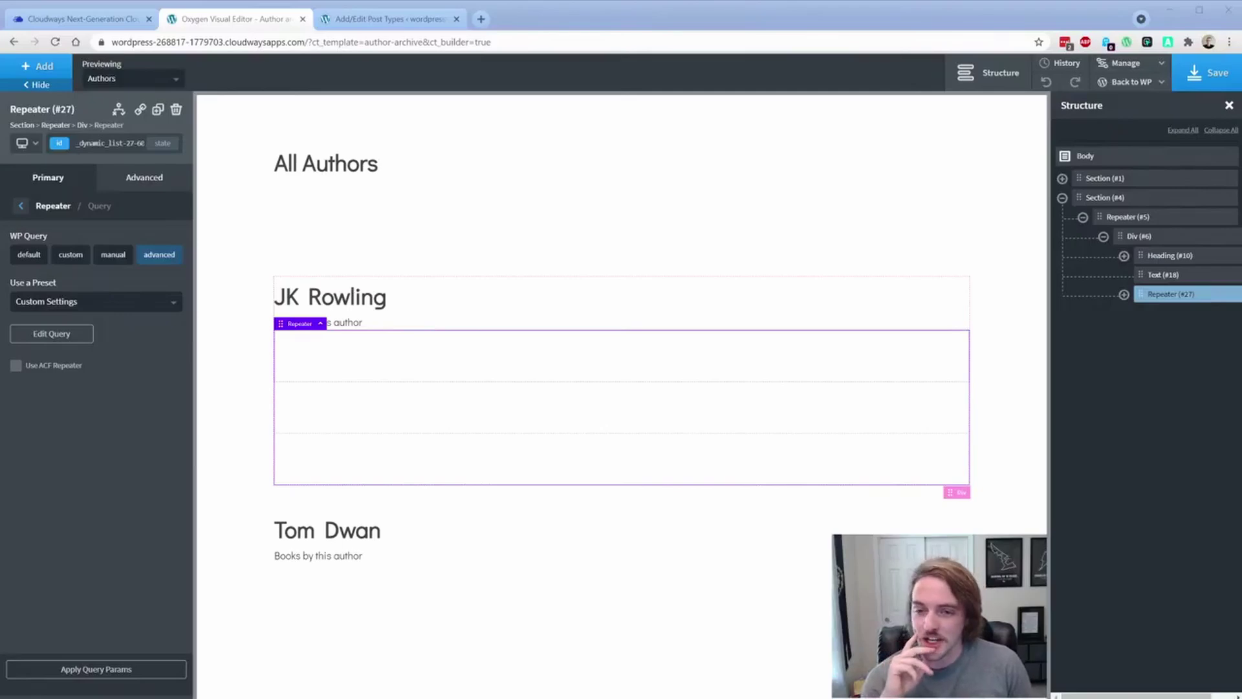
left_click(350, 360)
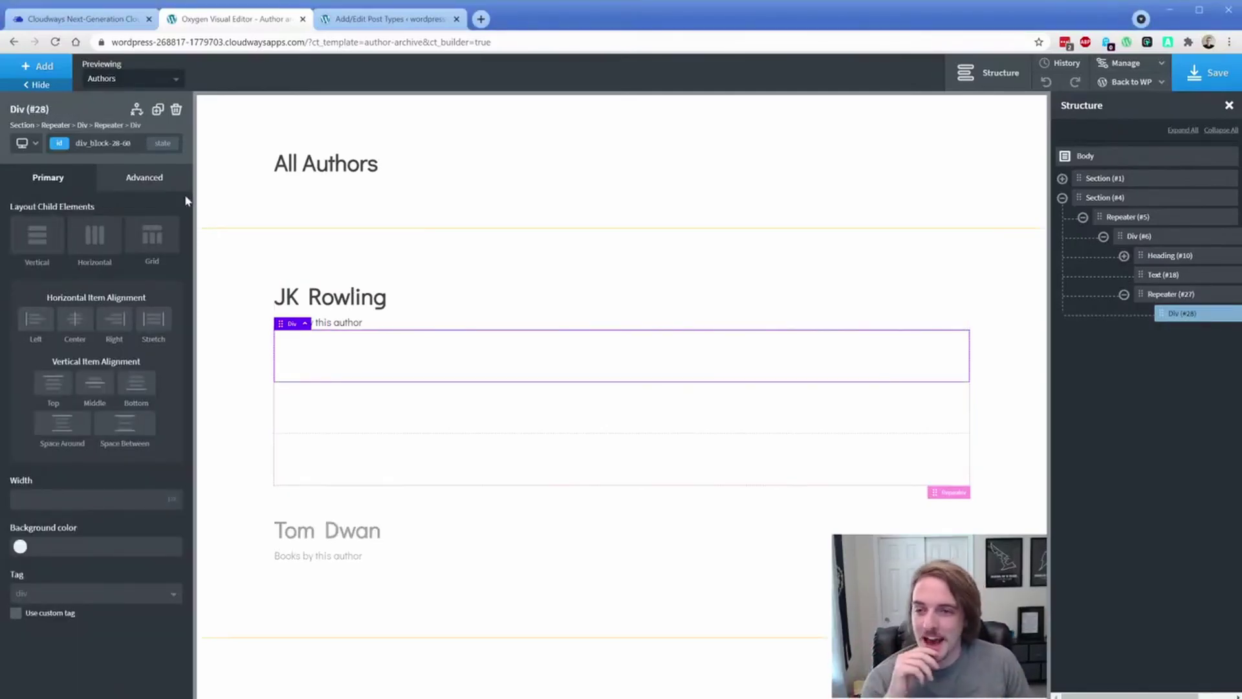
left_click(59, 75)
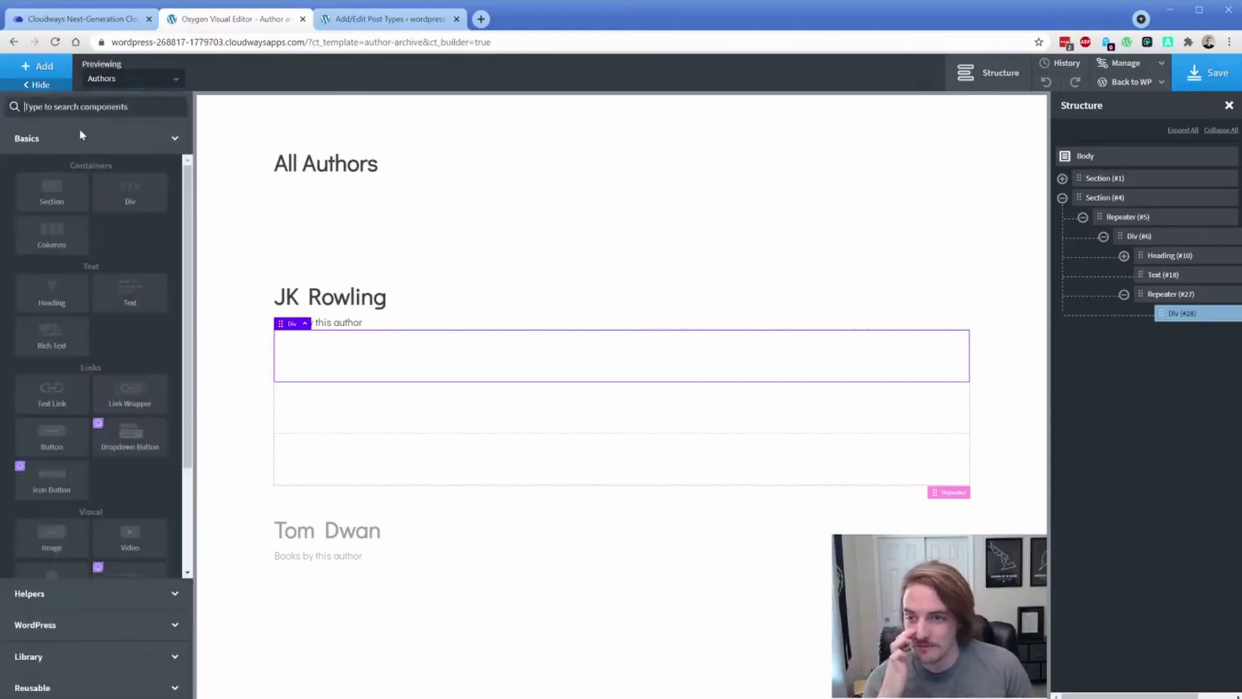
left_click(130, 302)
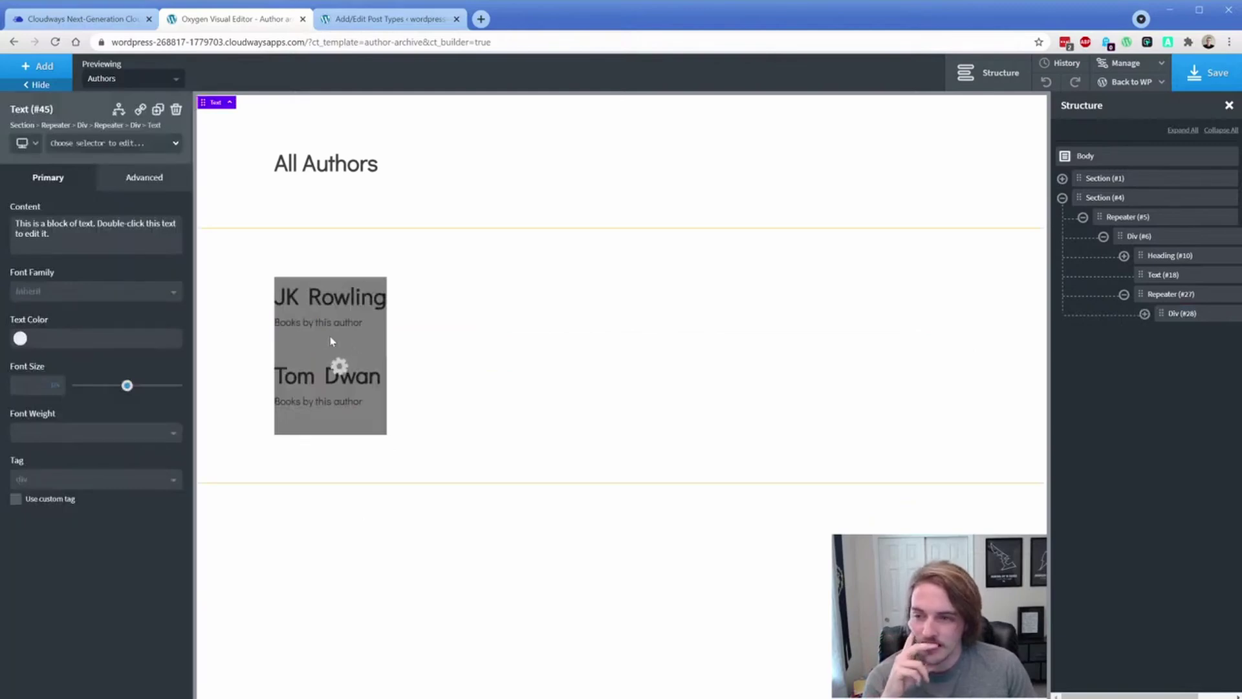
Bind the inner text block to the Post Title, dismiss the 502 error, and save the template.
double_click(341, 341)
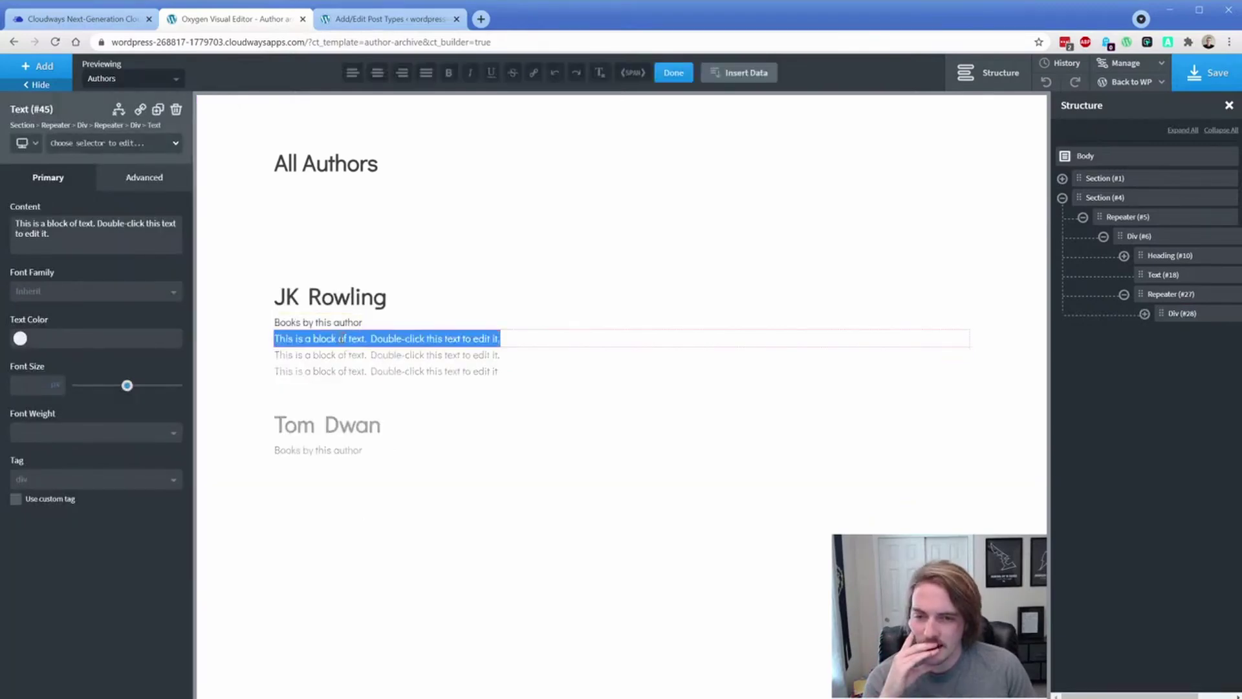
left_click(743, 71)
left_click(289, 226)
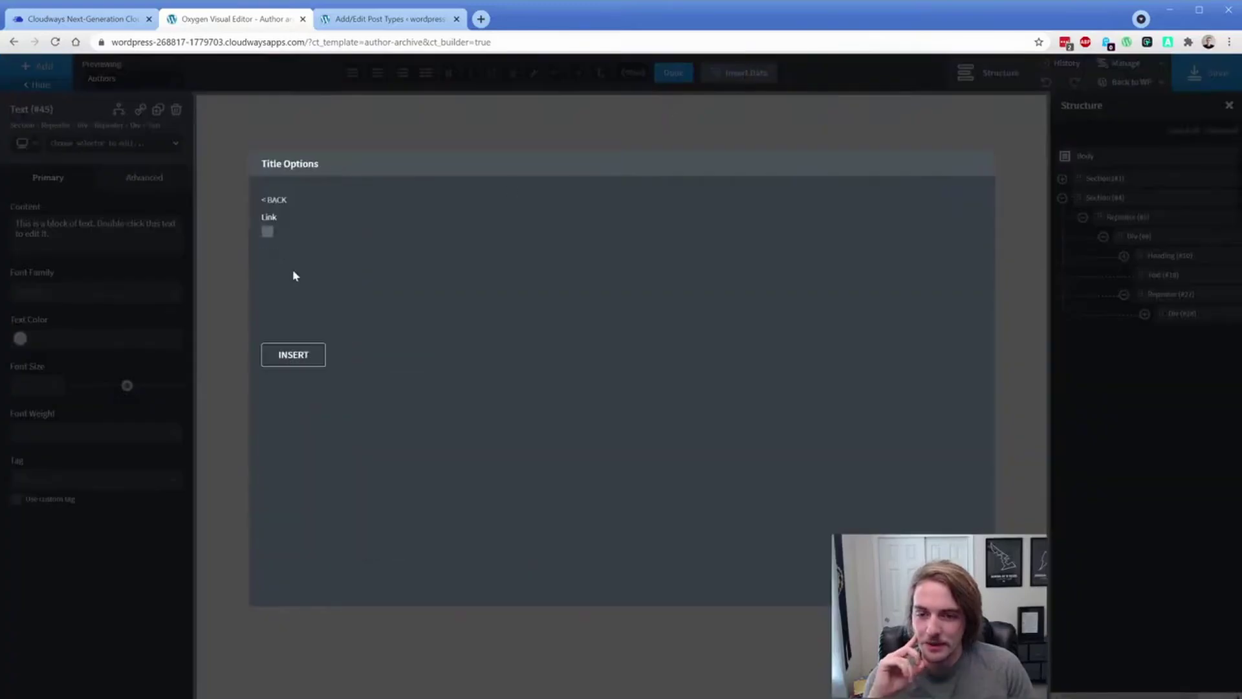
left_click(301, 359)
left_click(237, 348)
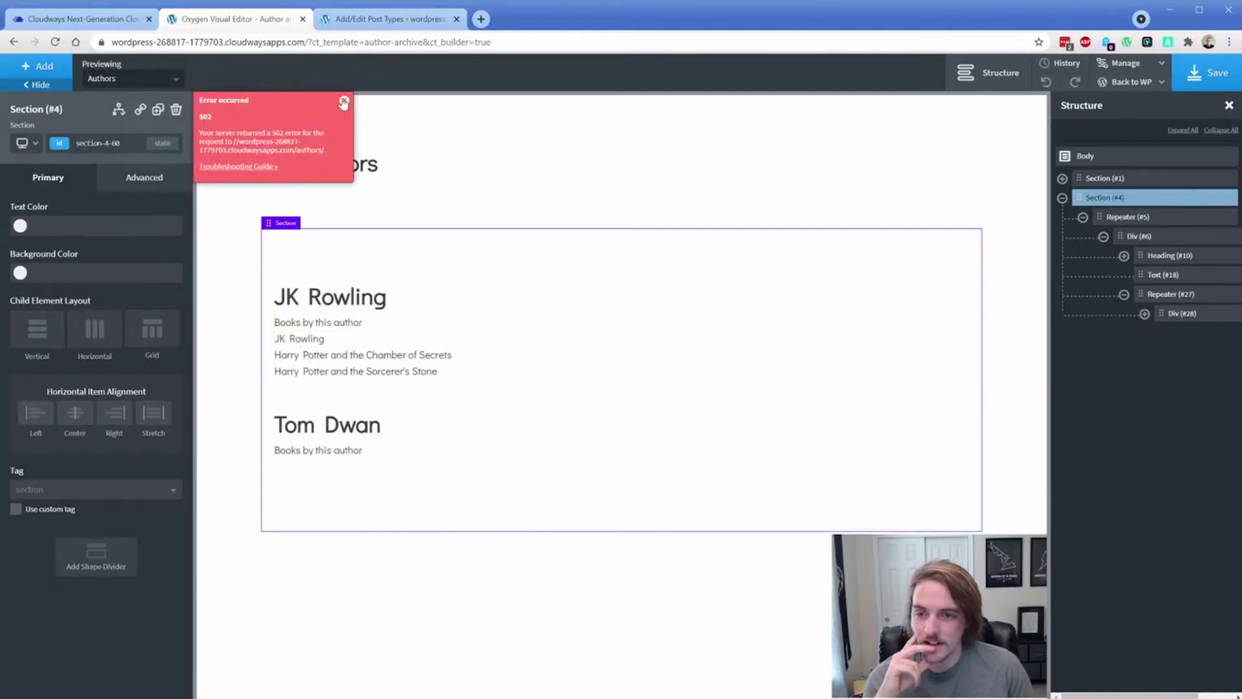
left_click(344, 101)
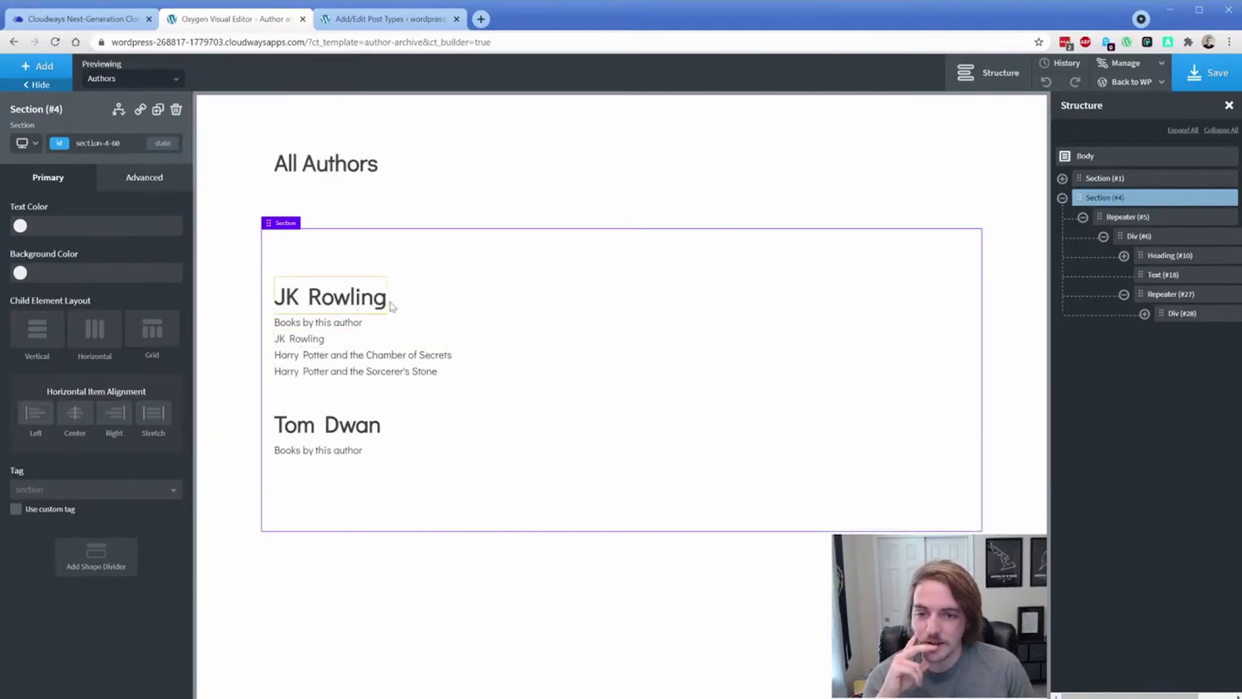
left_click(1207, 73)
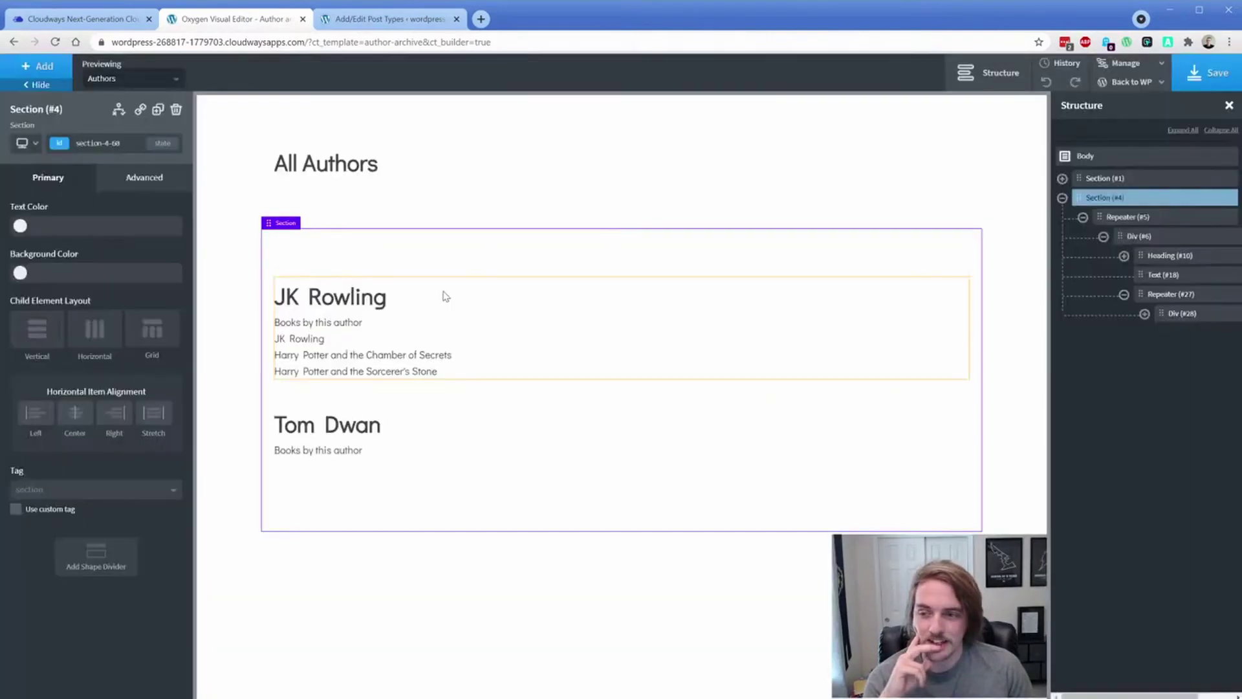
Open the site frontend via Back to WP and switch to the new Authors tab.
left_click(1131, 82)
left_click(1125, 124)
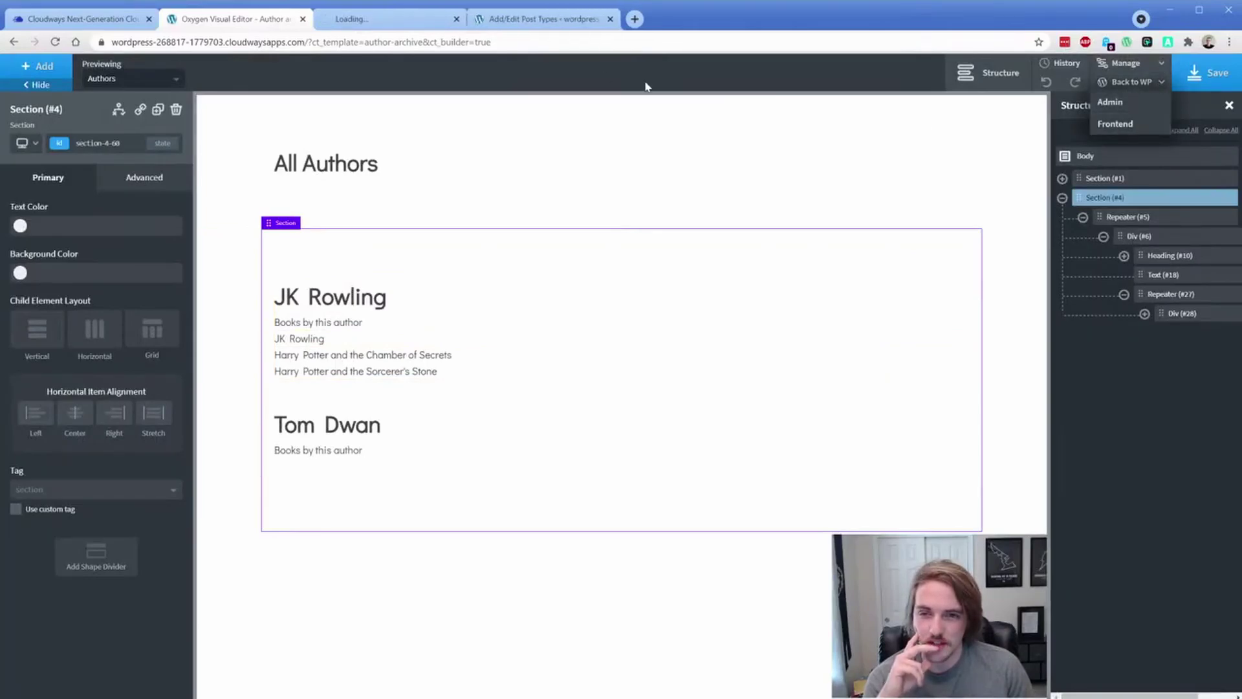
left_click(390, 21)
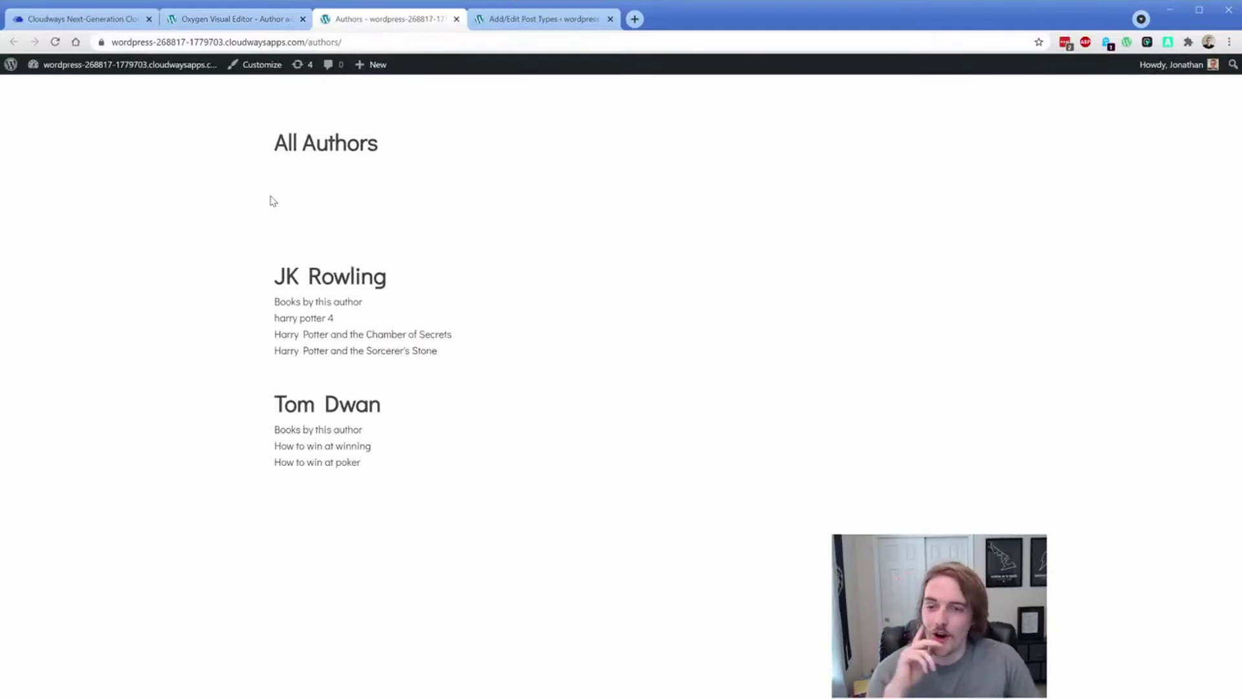
Make the 'Books by this author' text (#18) bold with font weight 700.
left_click(213, 24)
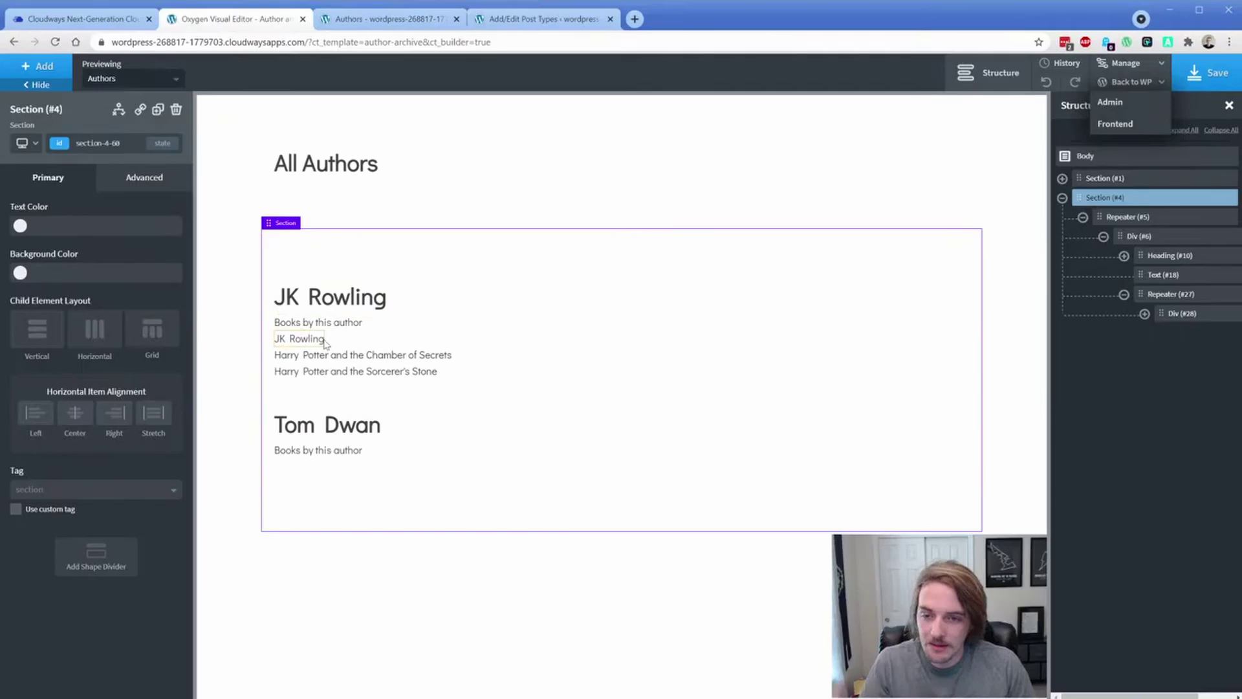
left_click(316, 322)
left_click(62, 435)
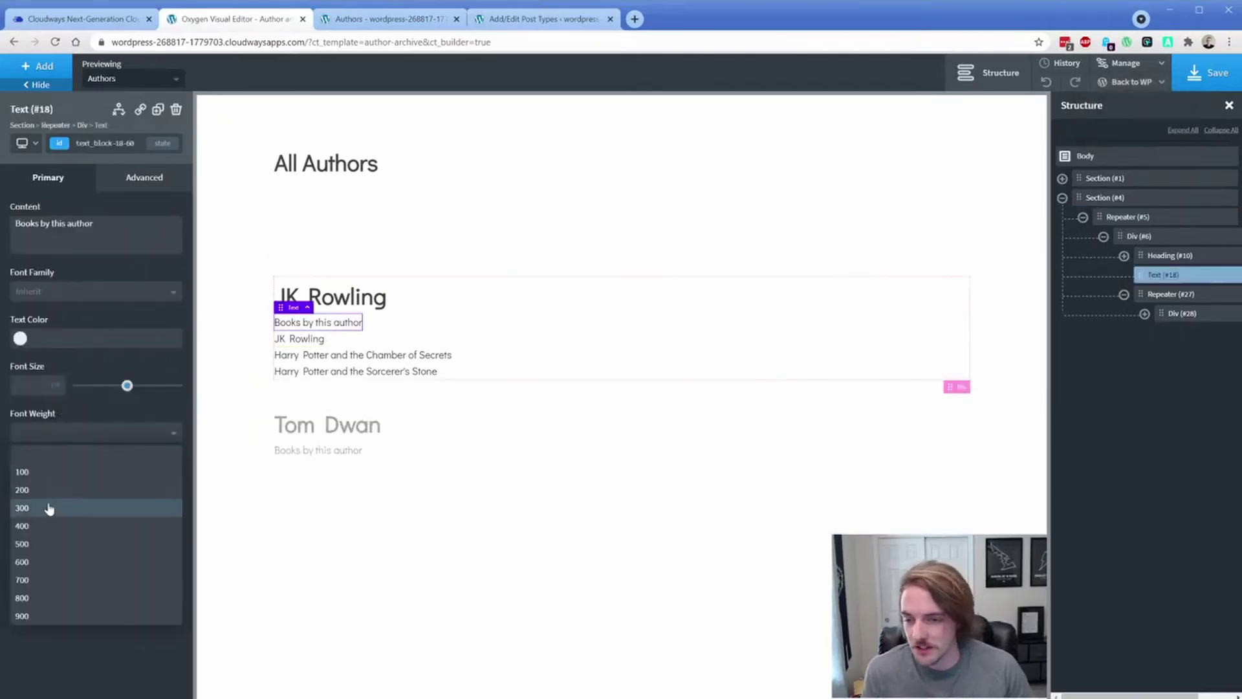
left_click(40, 581)
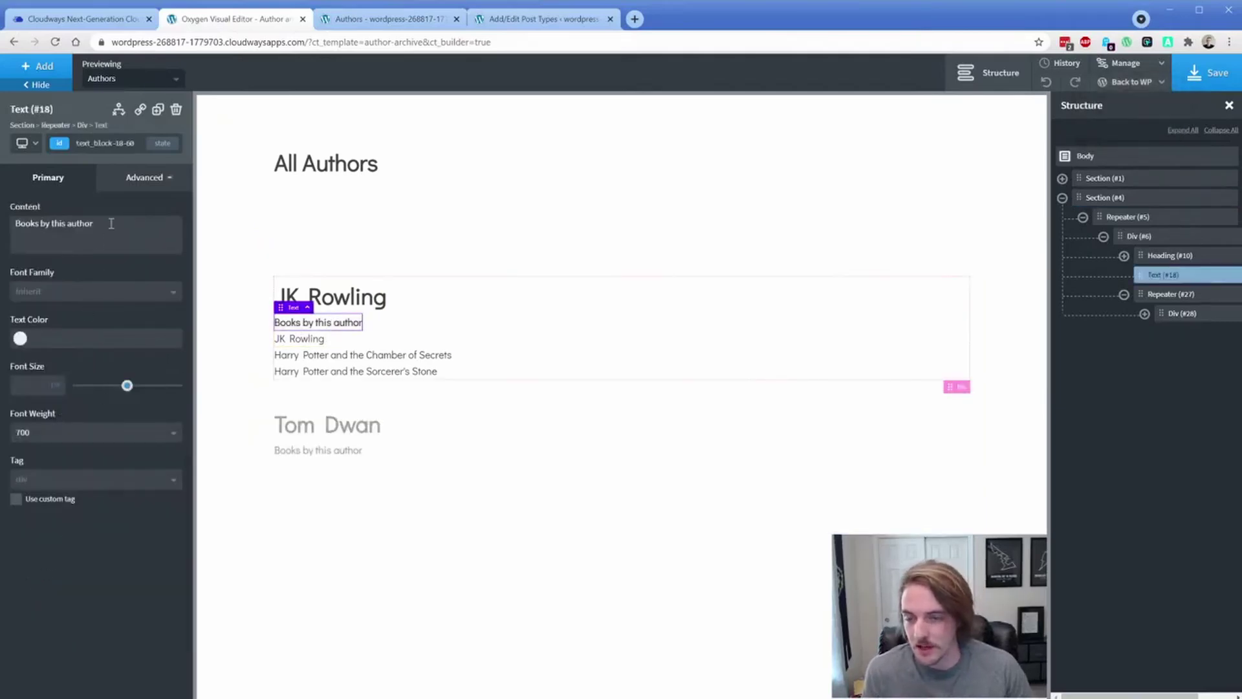
left_click(144, 177)
Indent the nested book Repeater (#27) with a 15 px left margin.
left_click(341, 349)
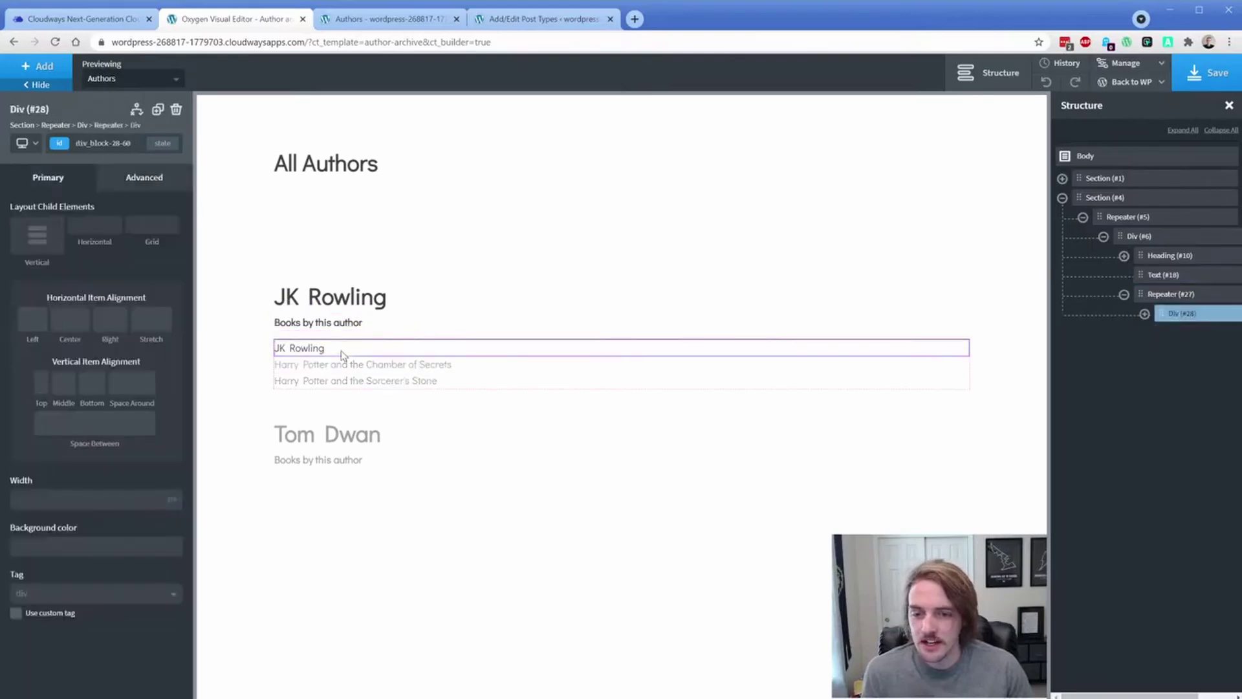
left_click(108, 125)
left_click(144, 177)
left_click(116, 245)
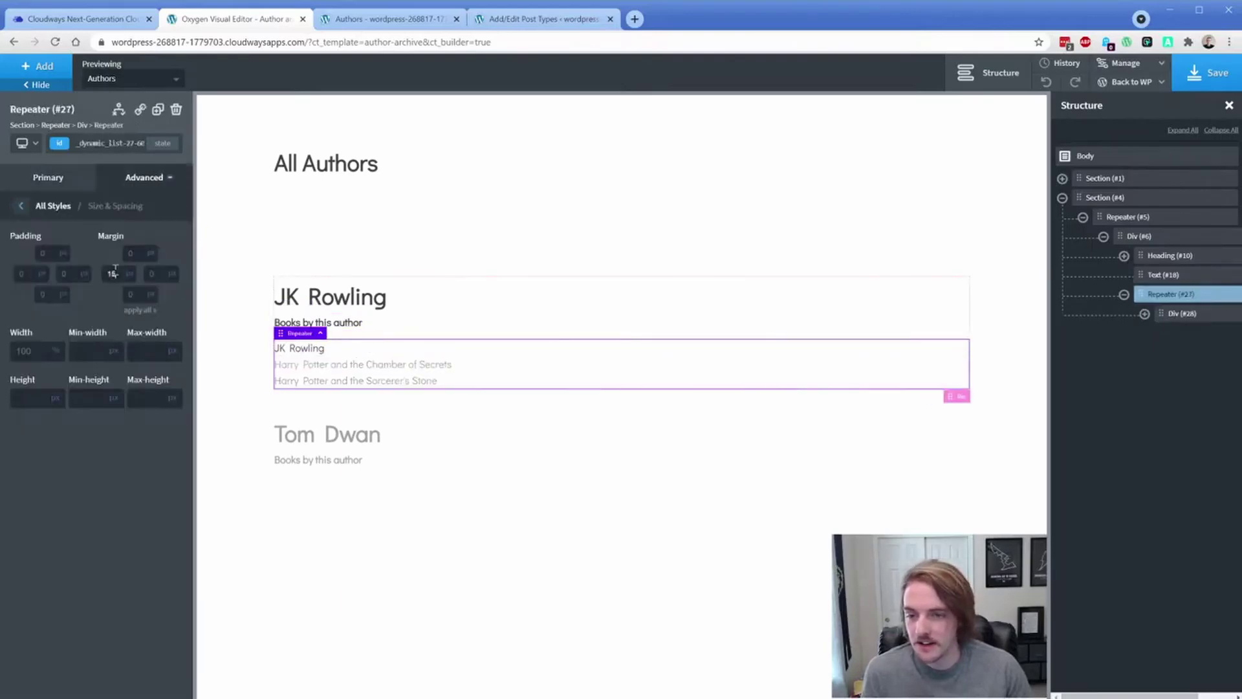
left_click(112, 272)
type("15")
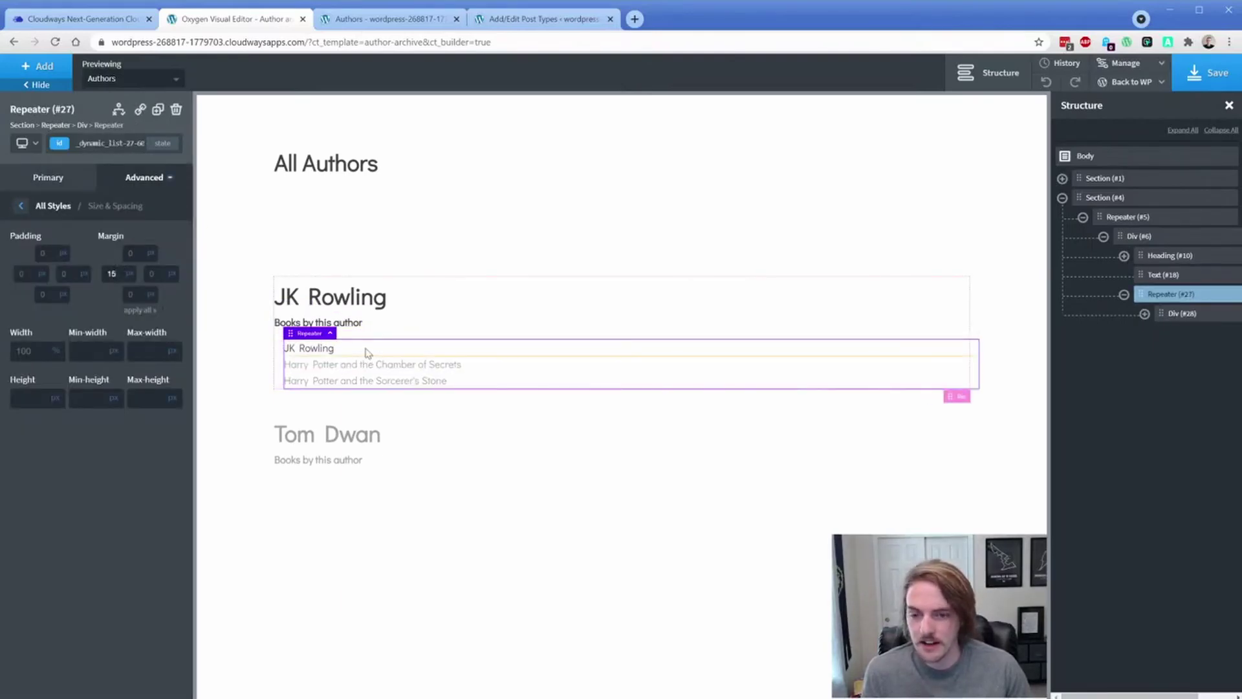
Give the book row Div (#28) 5 px padding on all sides.
left_click(367, 352)
left_click(131, 184)
left_click(108, 245)
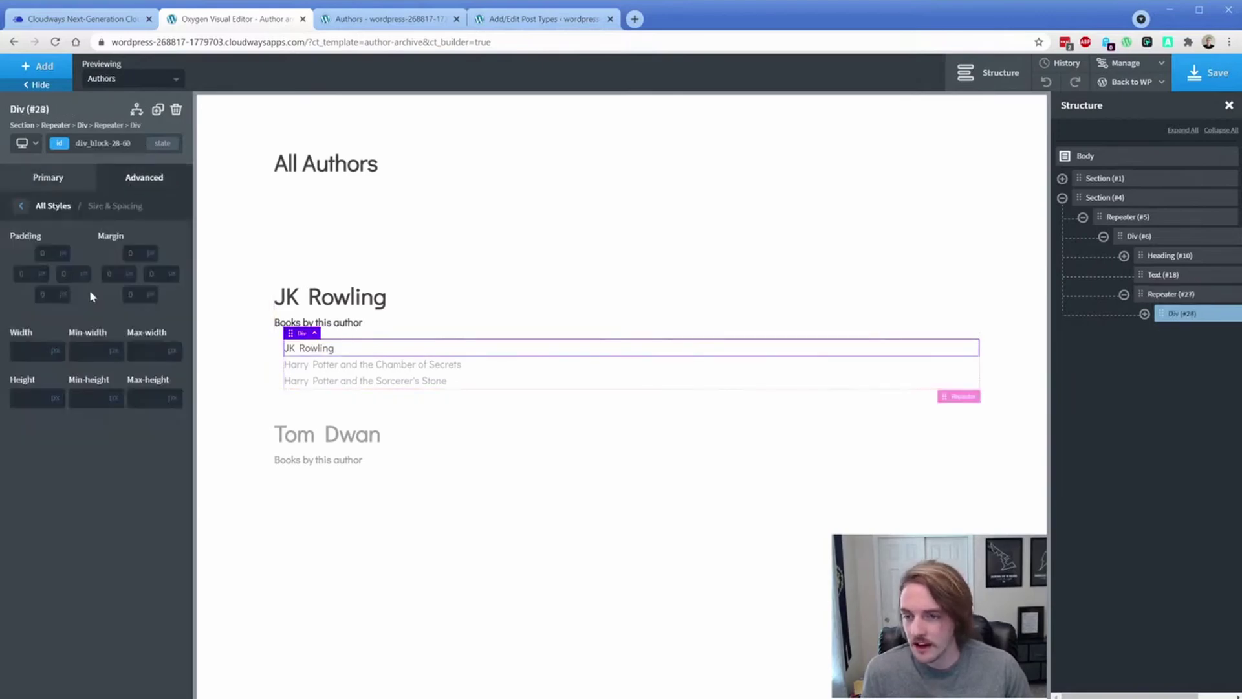
left_click(43, 294)
type("5")
left_click(52, 310)
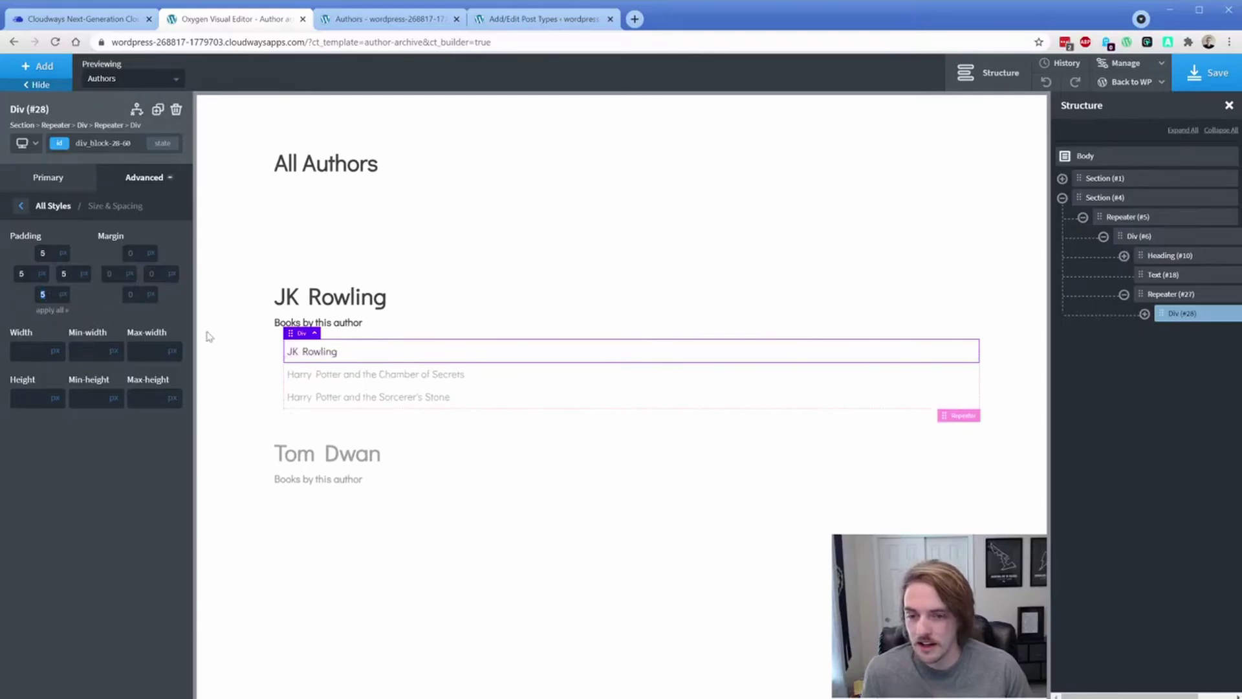
Convert the book title text (#45) into a link to the book's permalink and save.
left_click(301, 351)
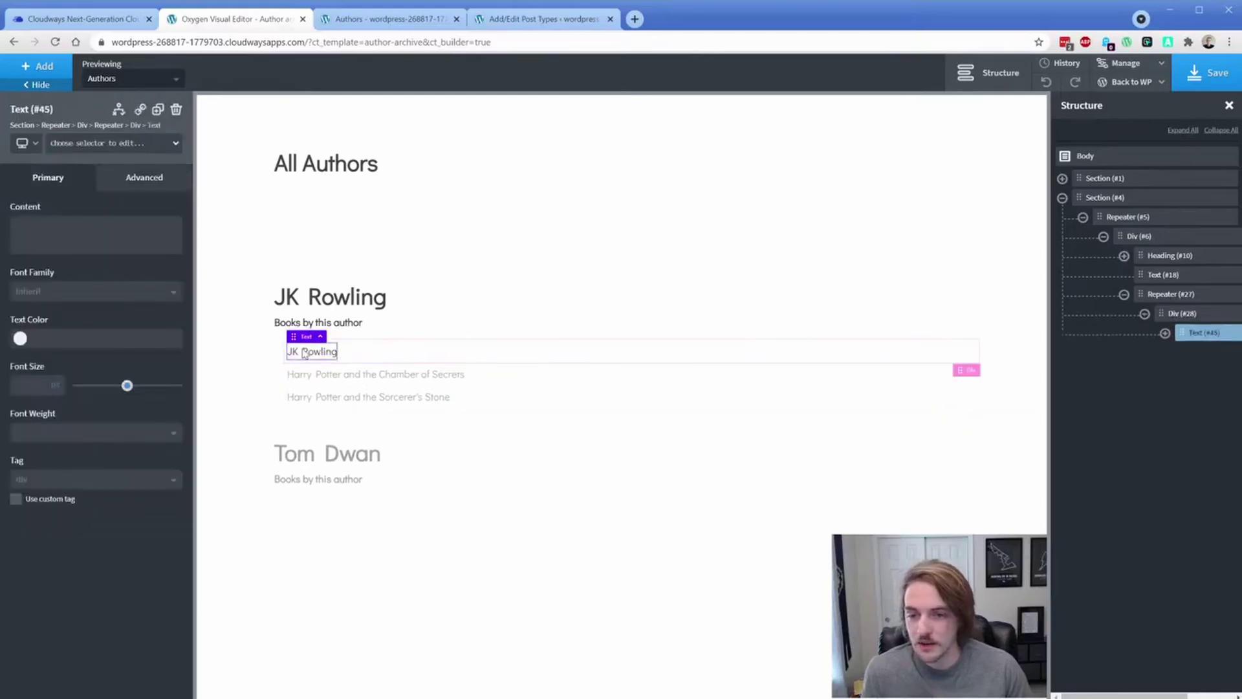
left_click(140, 109)
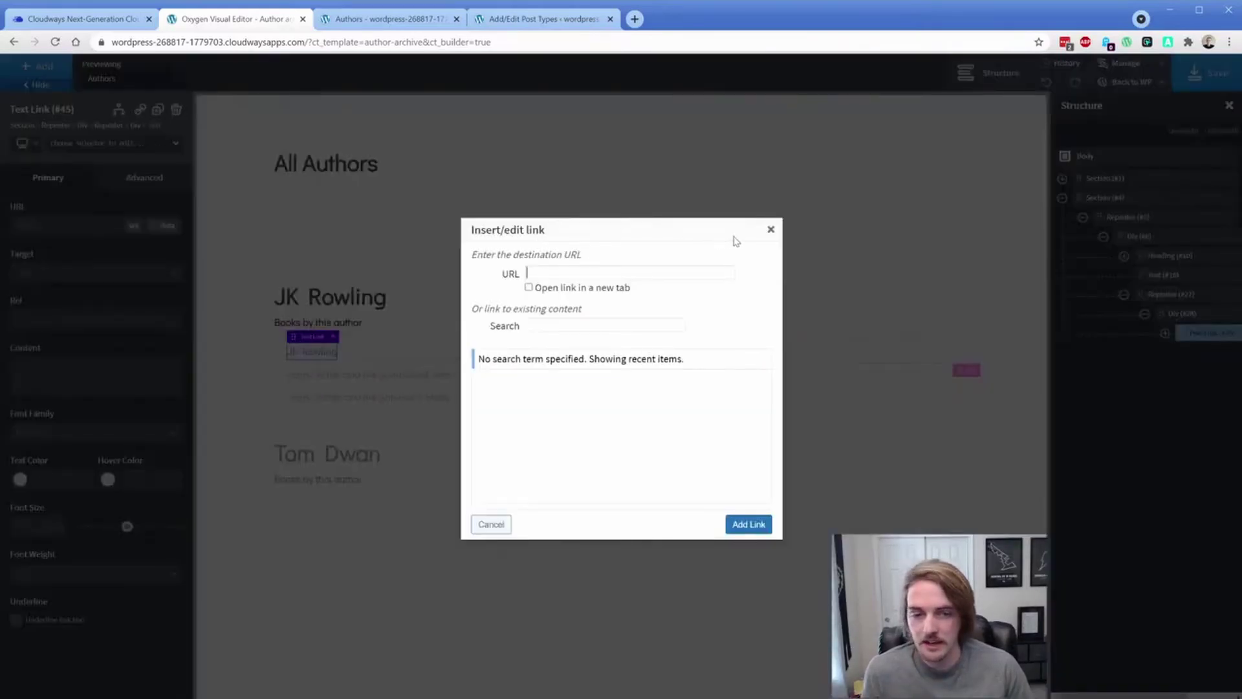
left_click(770, 229)
left_click(167, 225)
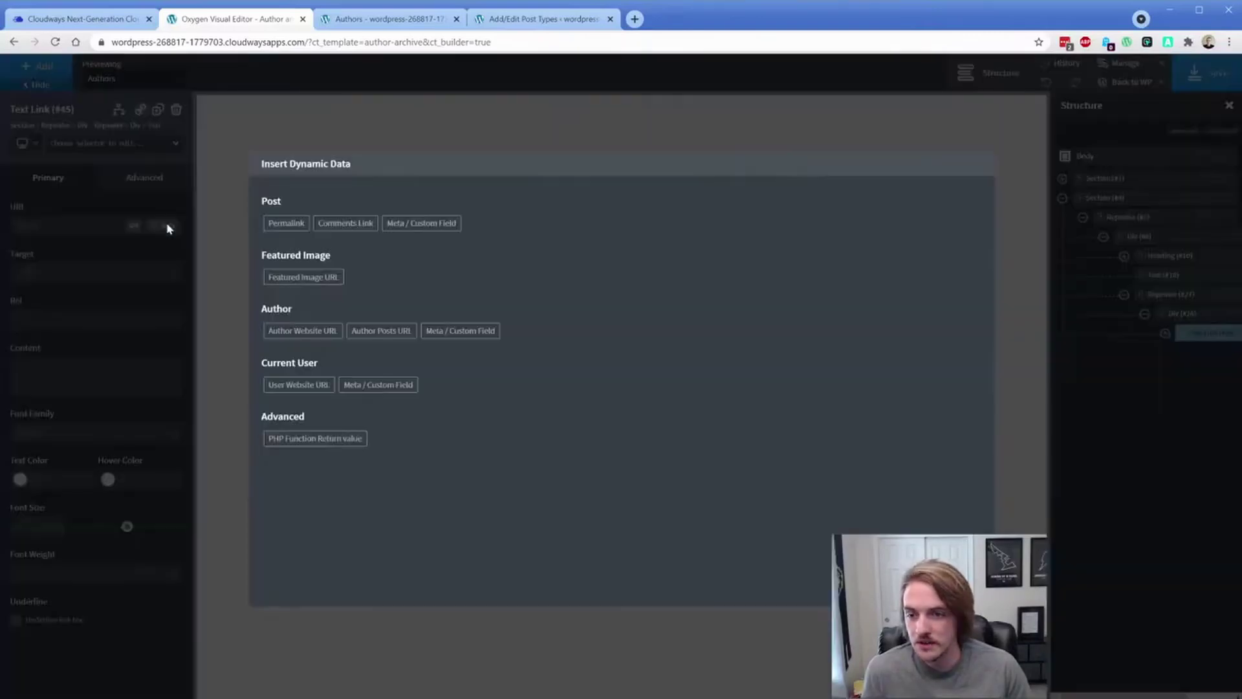
left_click(284, 226)
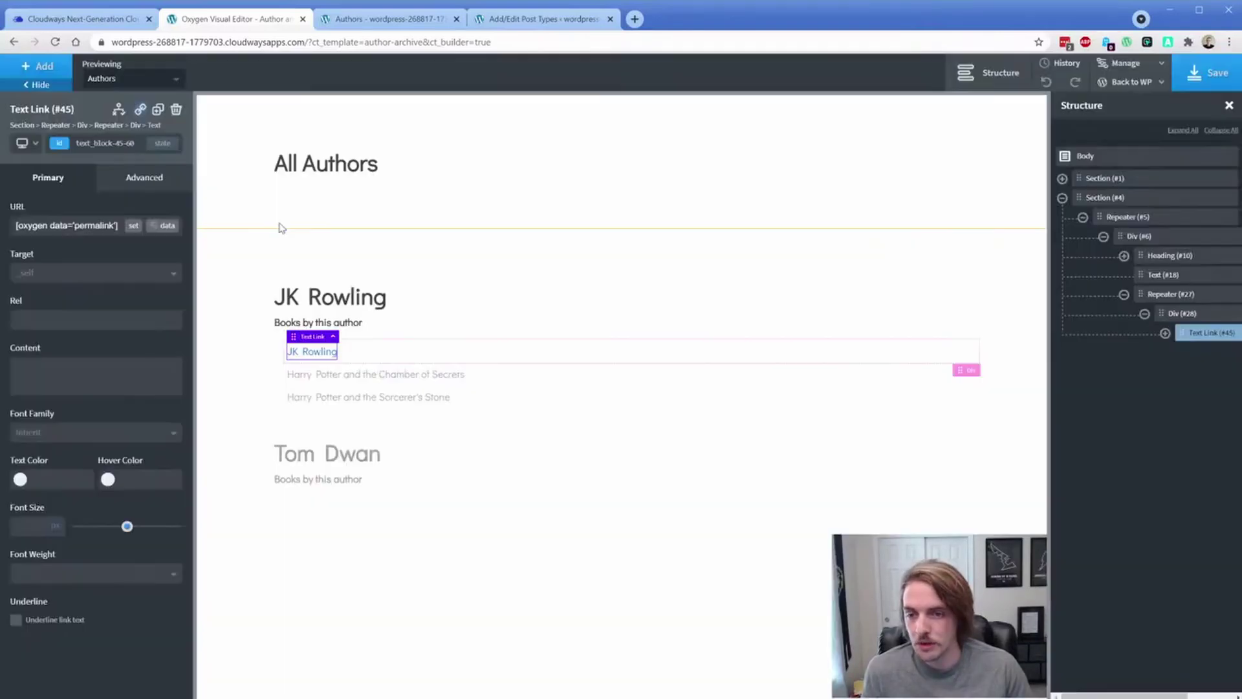
left_click(216, 338)
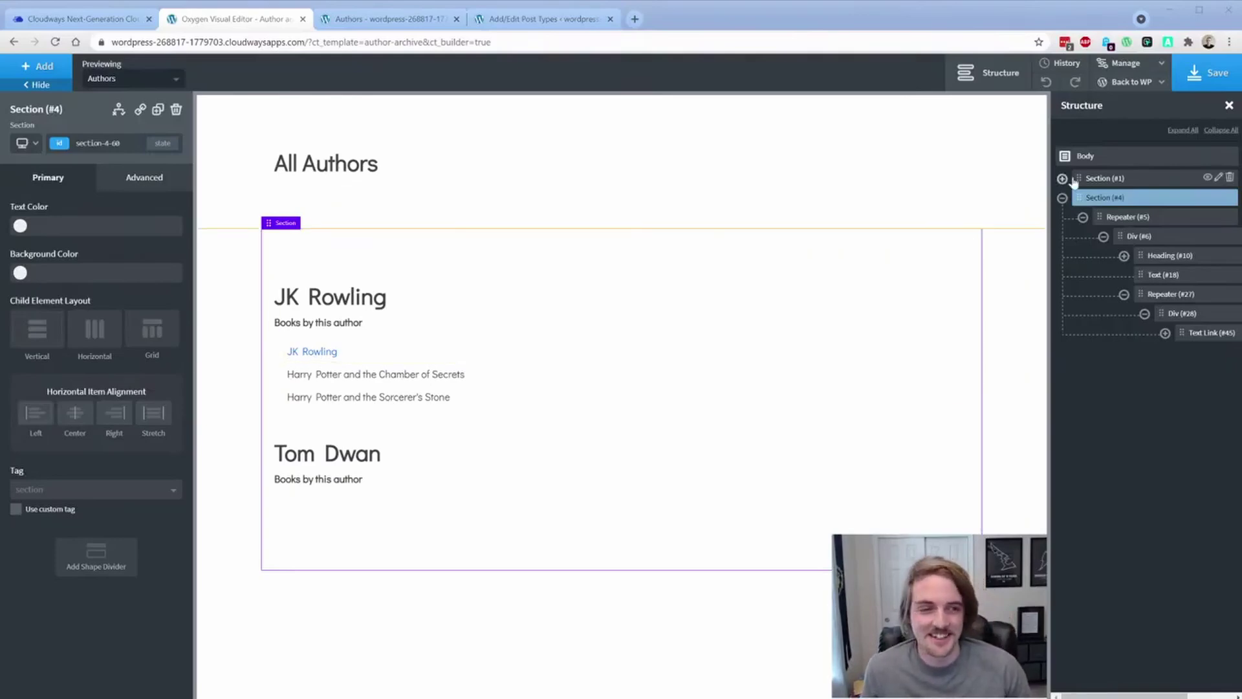
left_click(1207, 76)
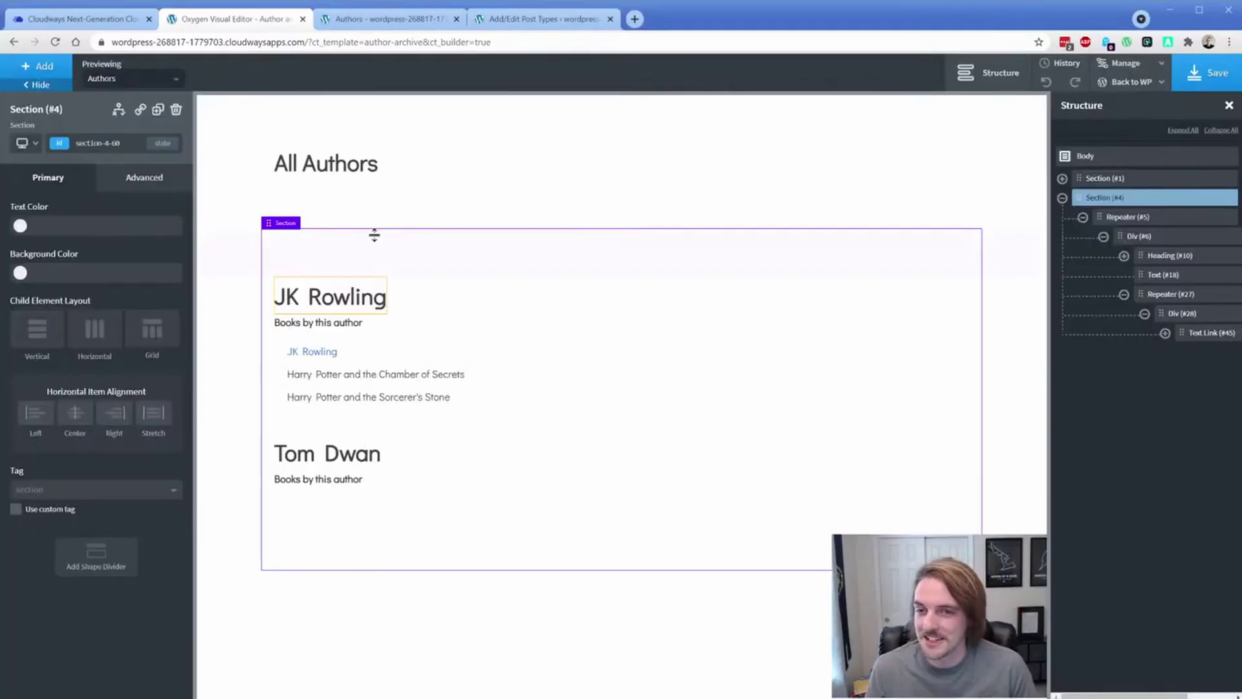
left_click(417, 20)
Reload the Authors page and check JK Rowling's three book links.
key("F5")
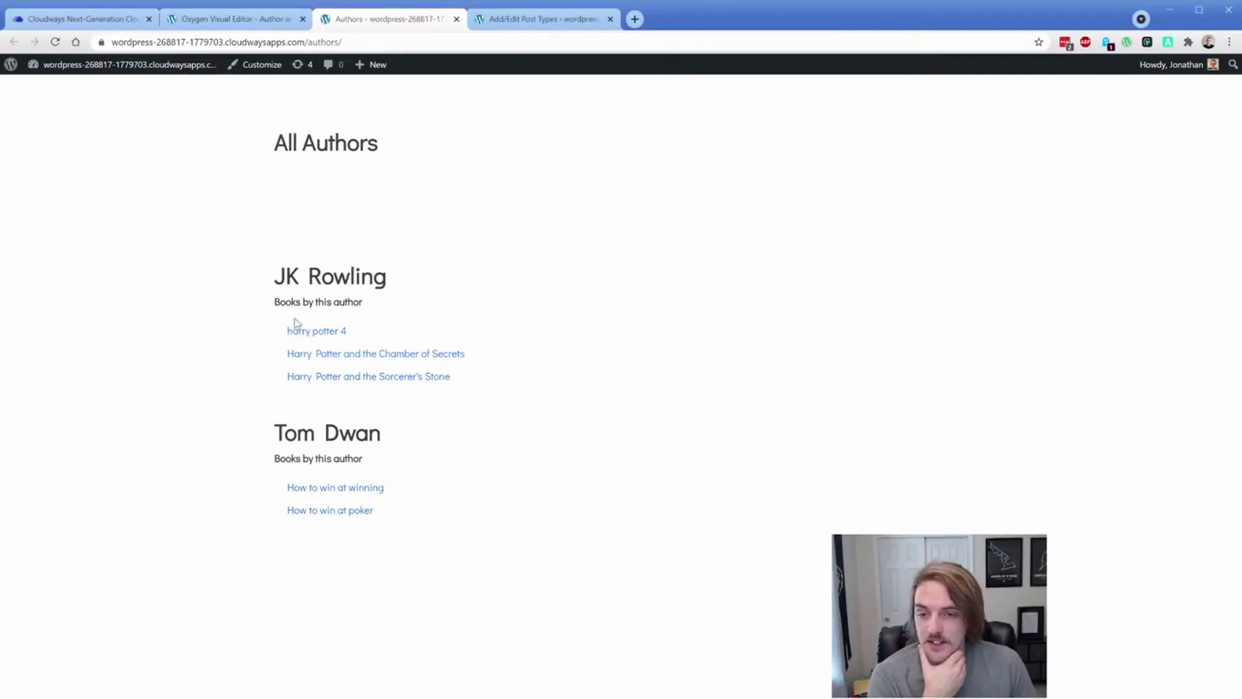
left_click_drag(277, 328, 469, 372)
left_click(469, 371)
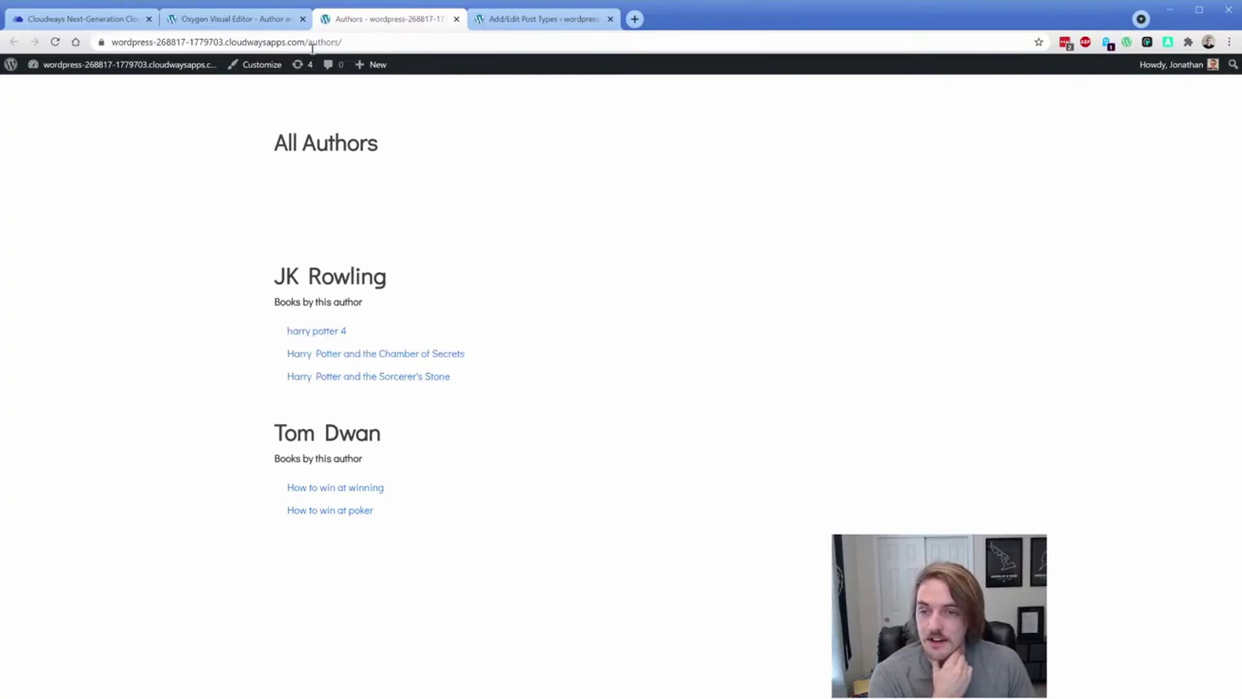
double_click(355, 43)
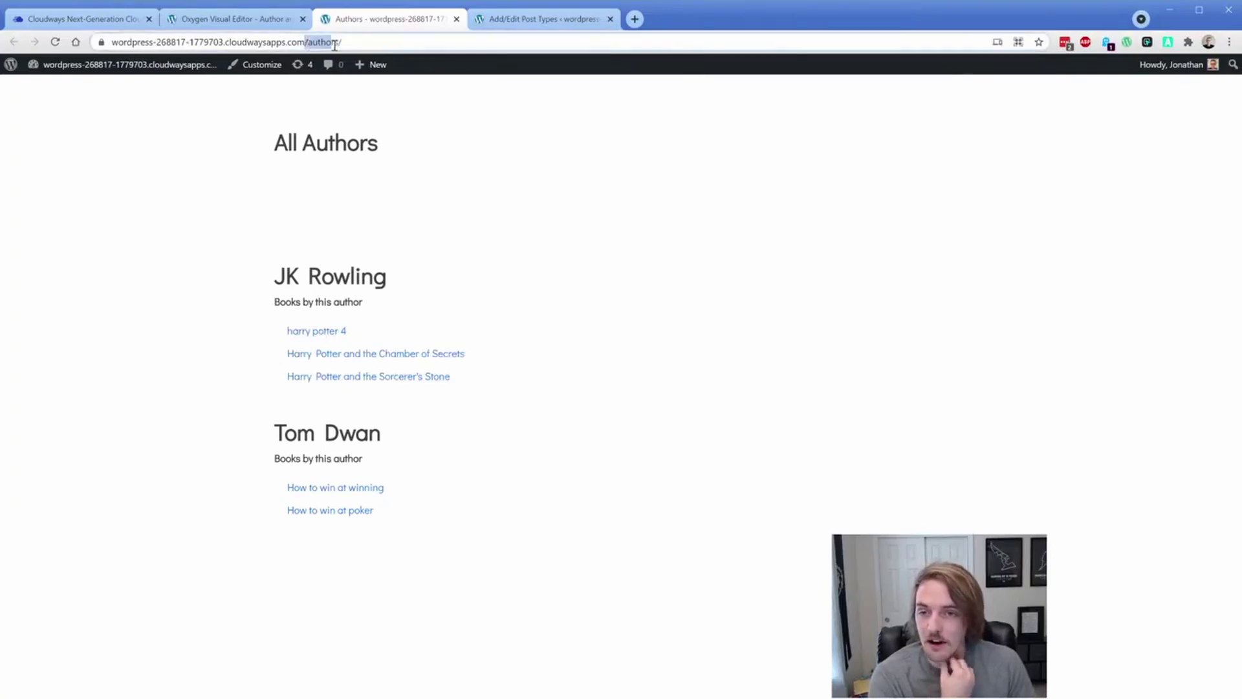
left_click(235, 247)
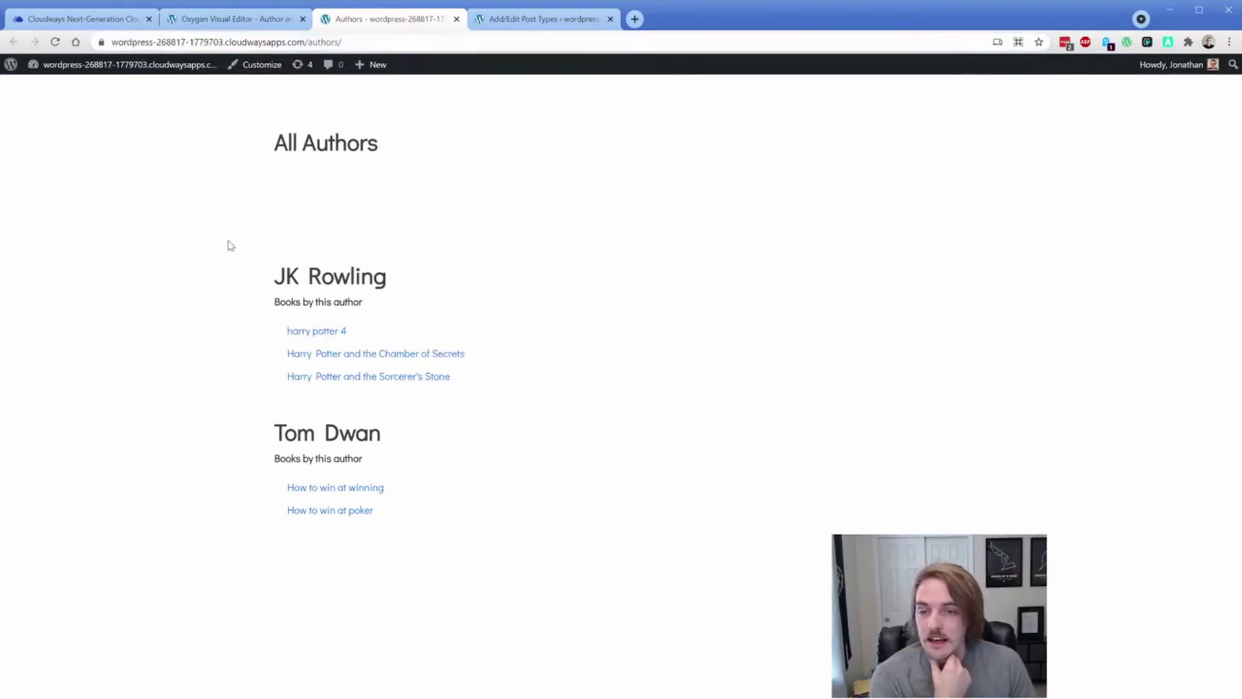
Follow the harry potter 4 link, return to Authors, then go back to the Oxygen editor.
left_click(339, 332)
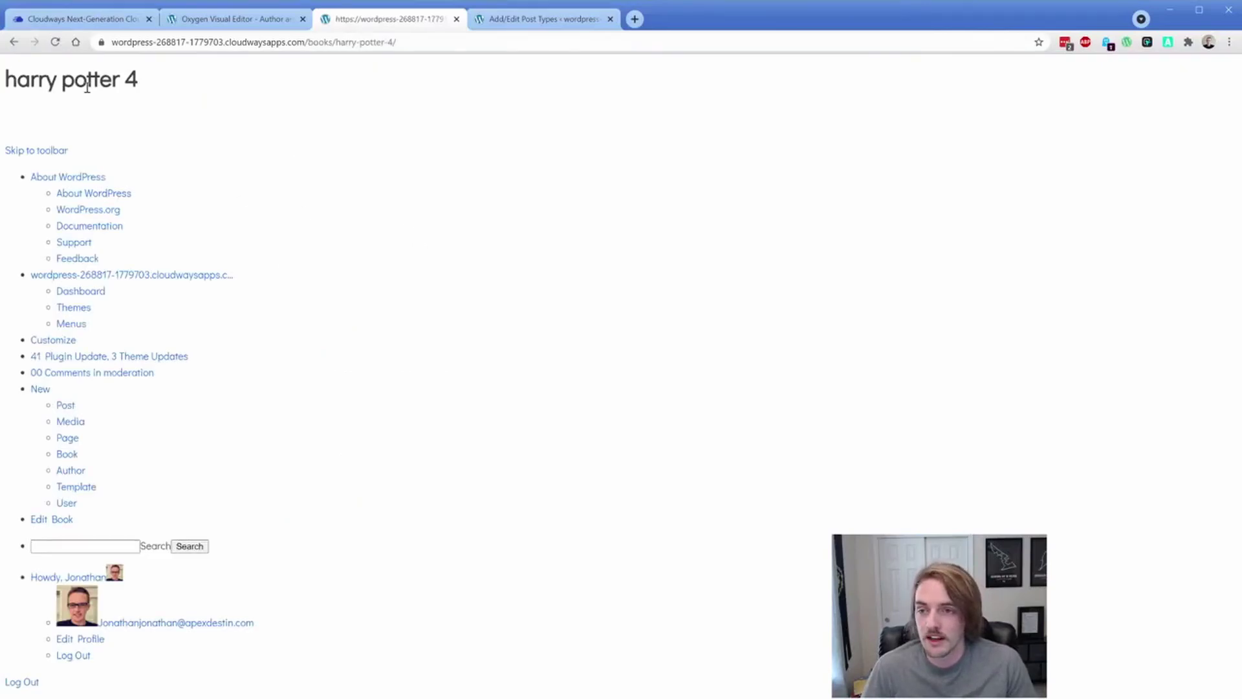
triple_click(87, 86)
left_click(230, 111)
key("alt+Left")
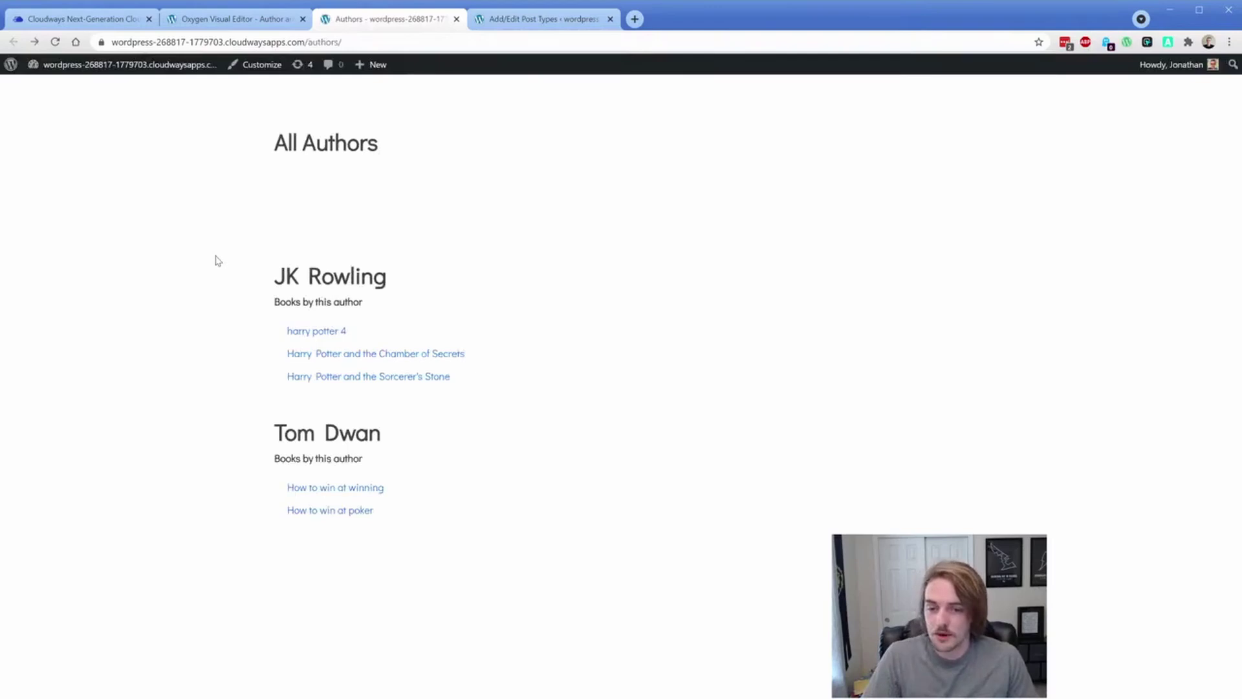
left_click(259, 20)
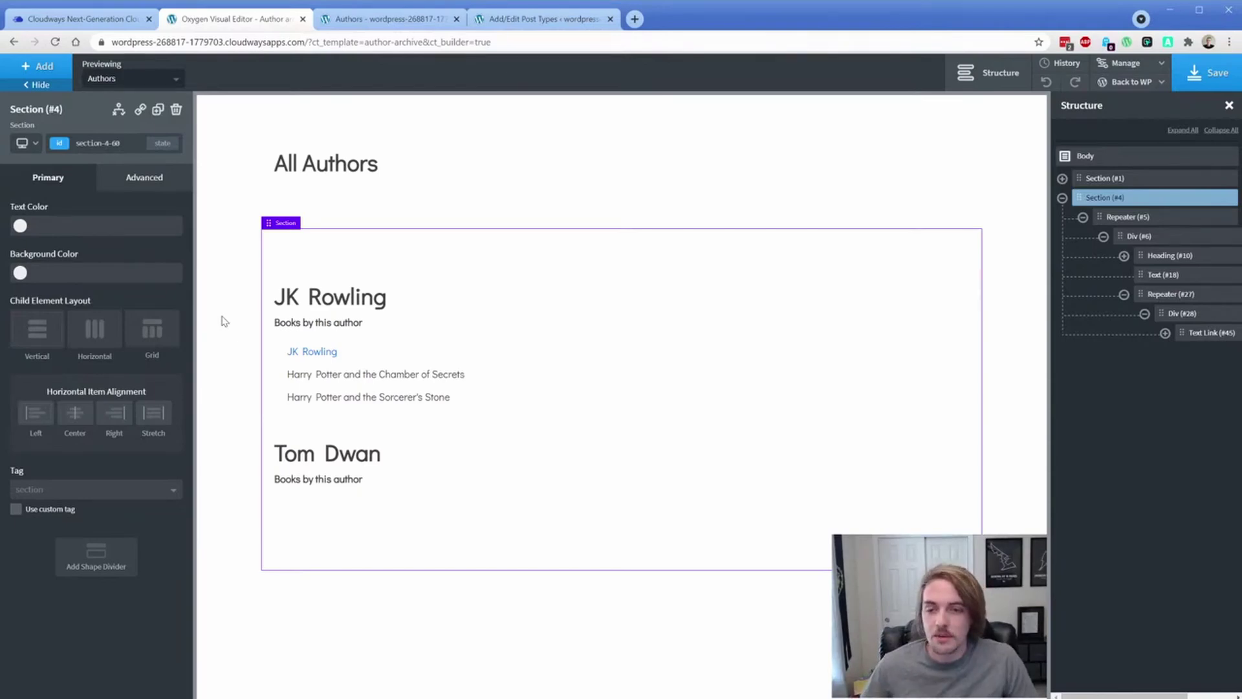
left_click(394, 346)
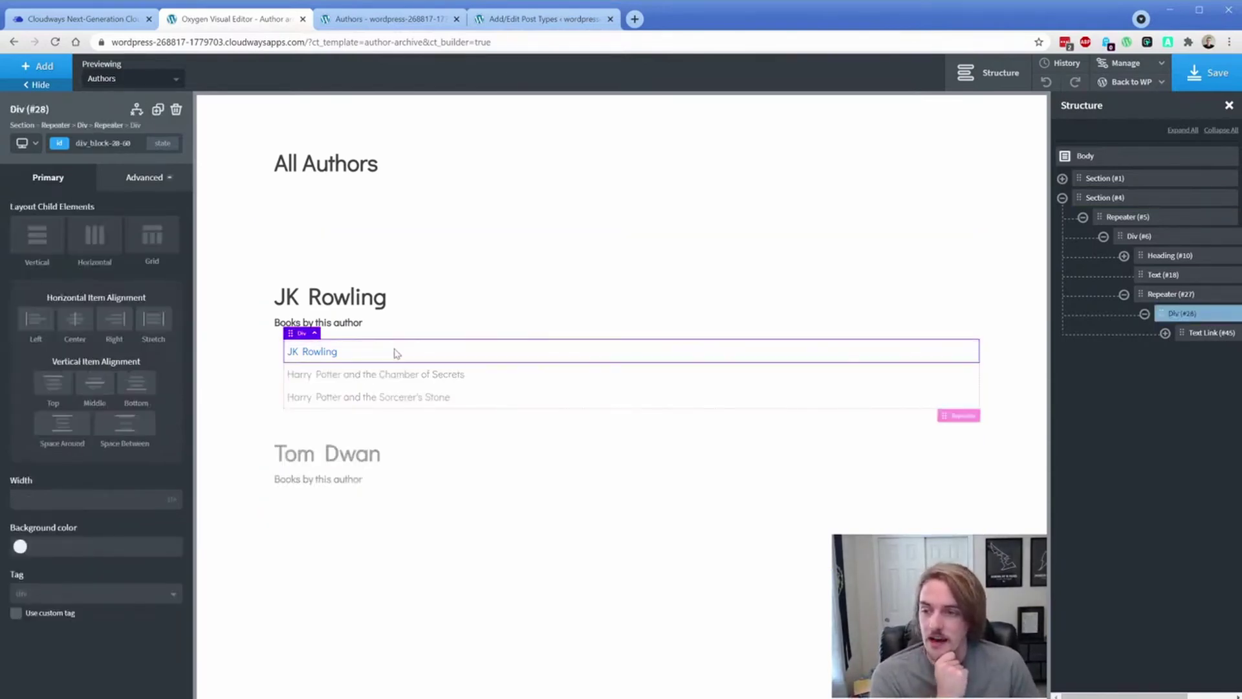
left_click(250, 321)
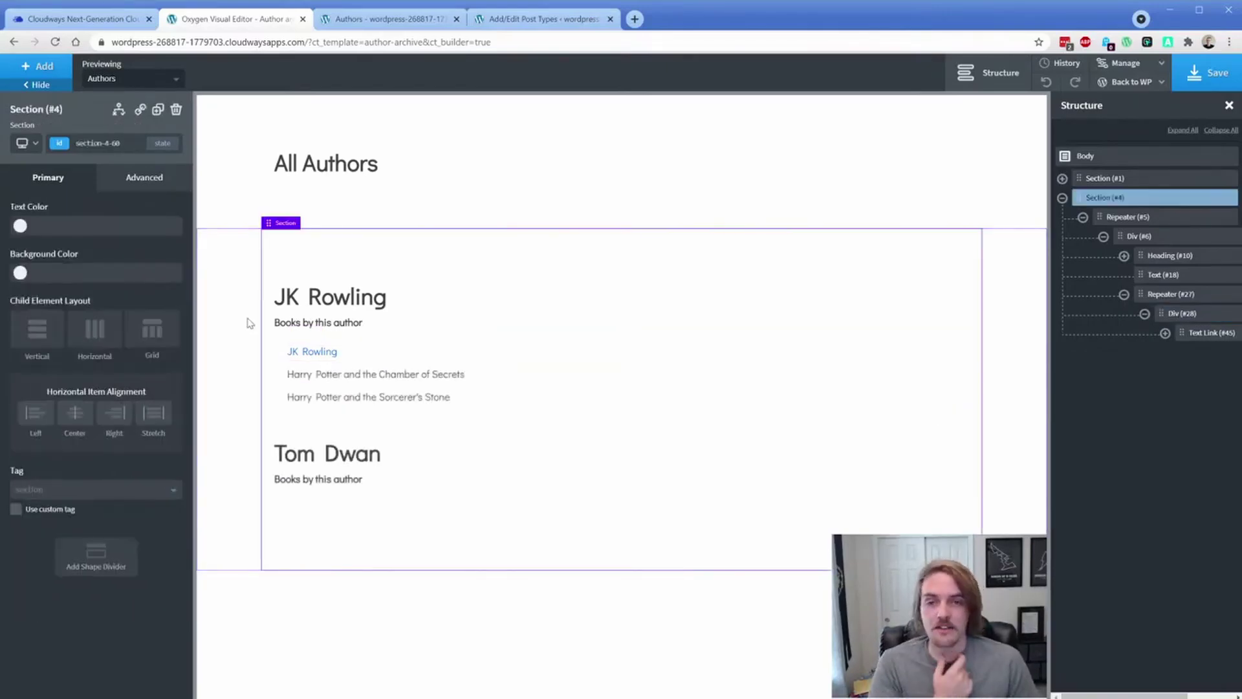